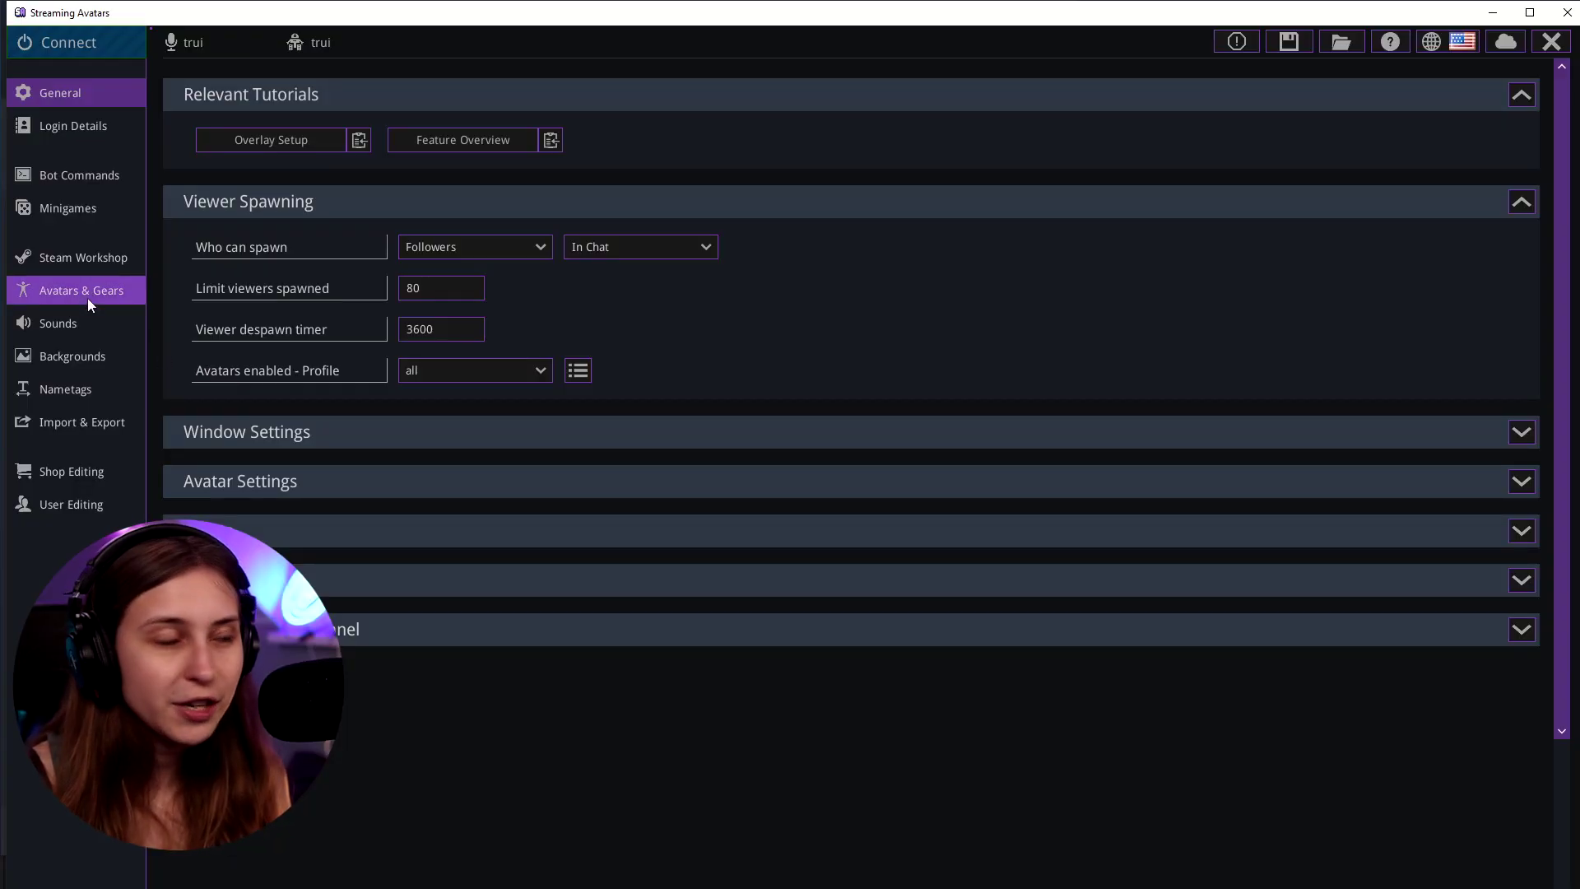
Open the Avatars & Gears page showing the toad avatar with mario gear and goomba item frames.
{"action": "left_click", "coordinate": [81, 290]}
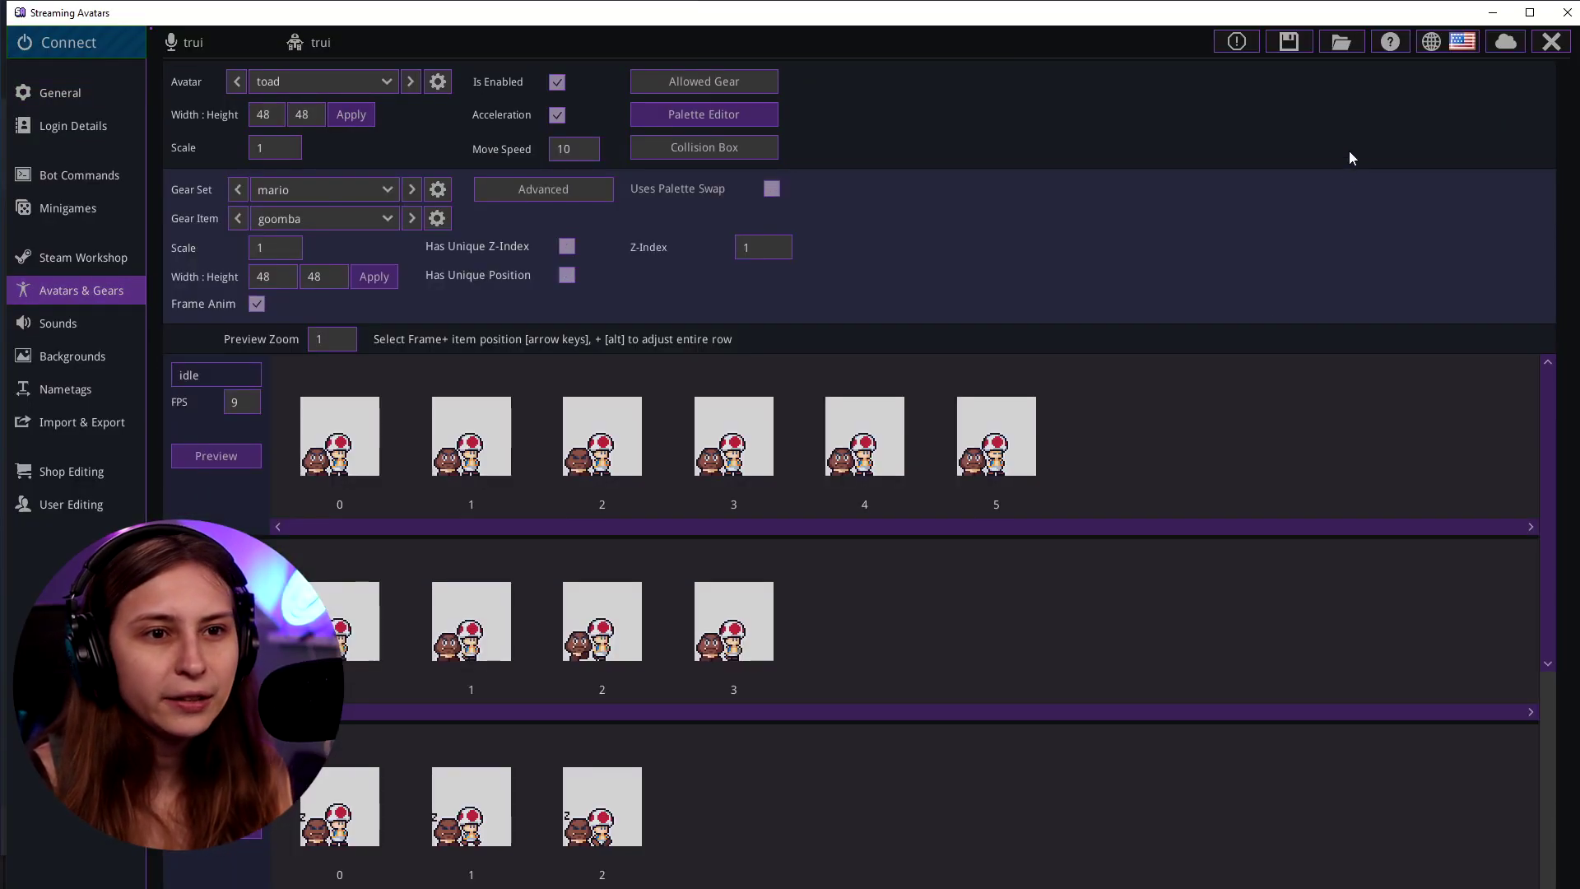
Open bowser.png from the app's data\avatars folder in File Explorer.
{"action": "left_click", "coordinate": [1344, 43]}
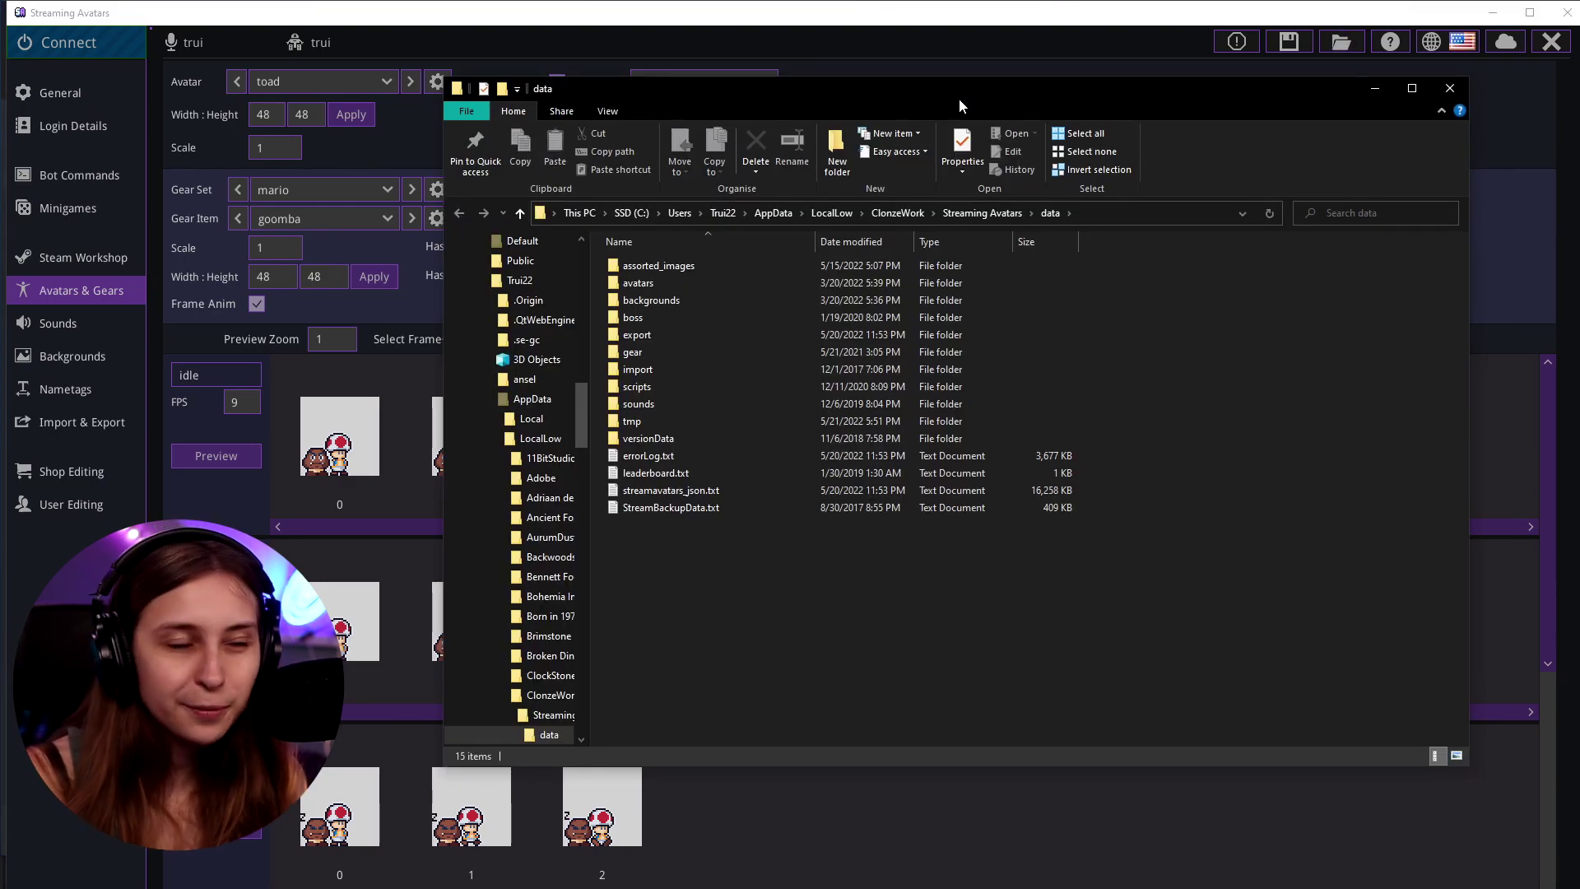
{"action": "double_click", "coordinate": [694, 282]}
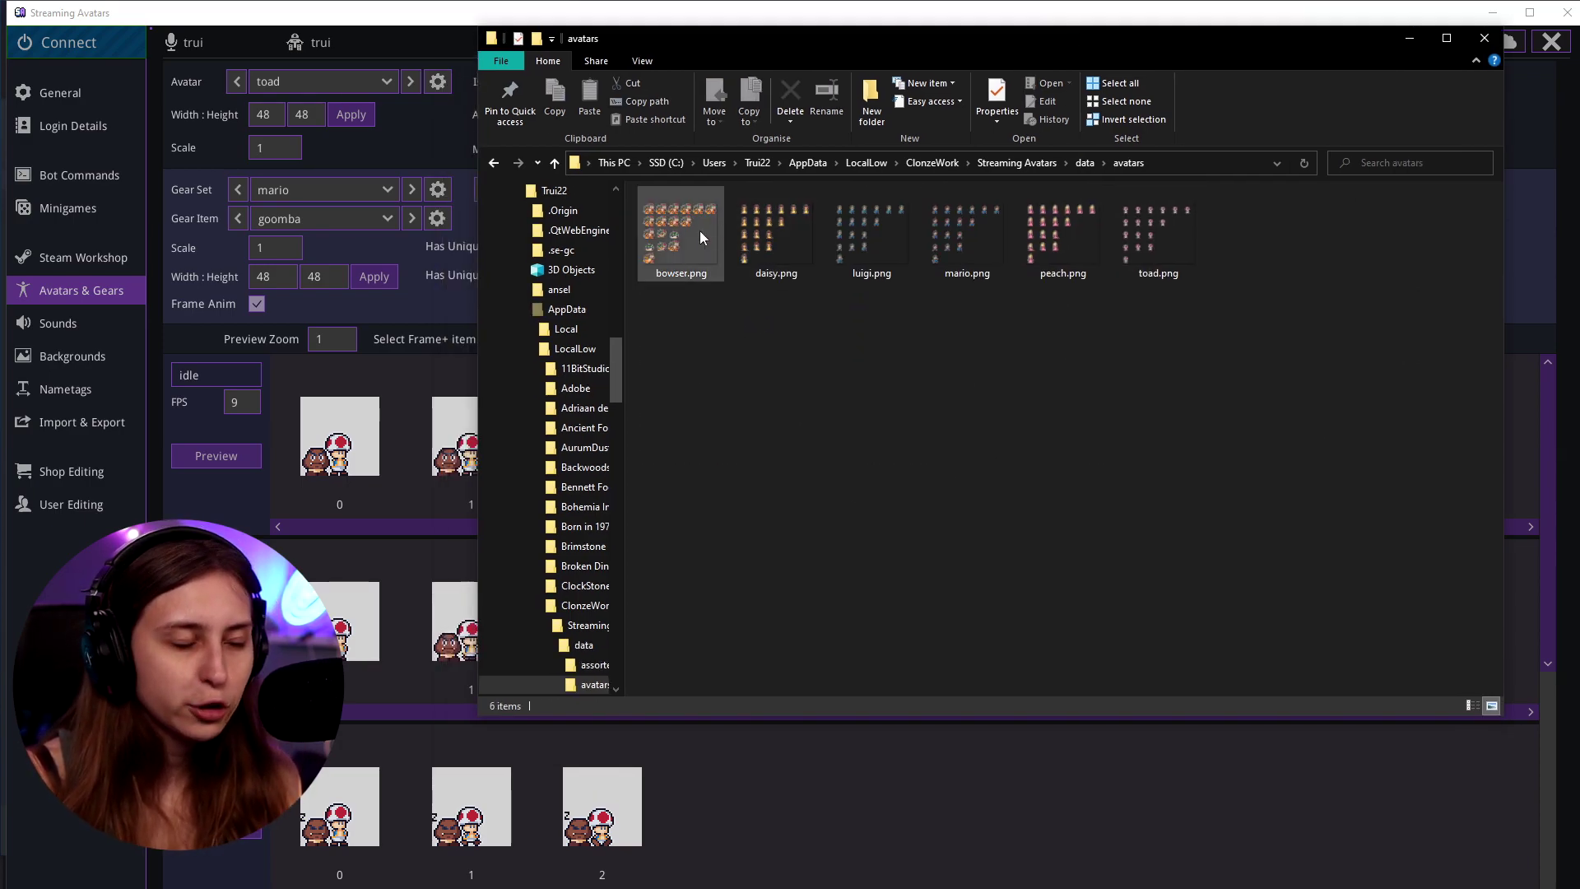
{"action": "double_click", "coordinate": [699, 228]}
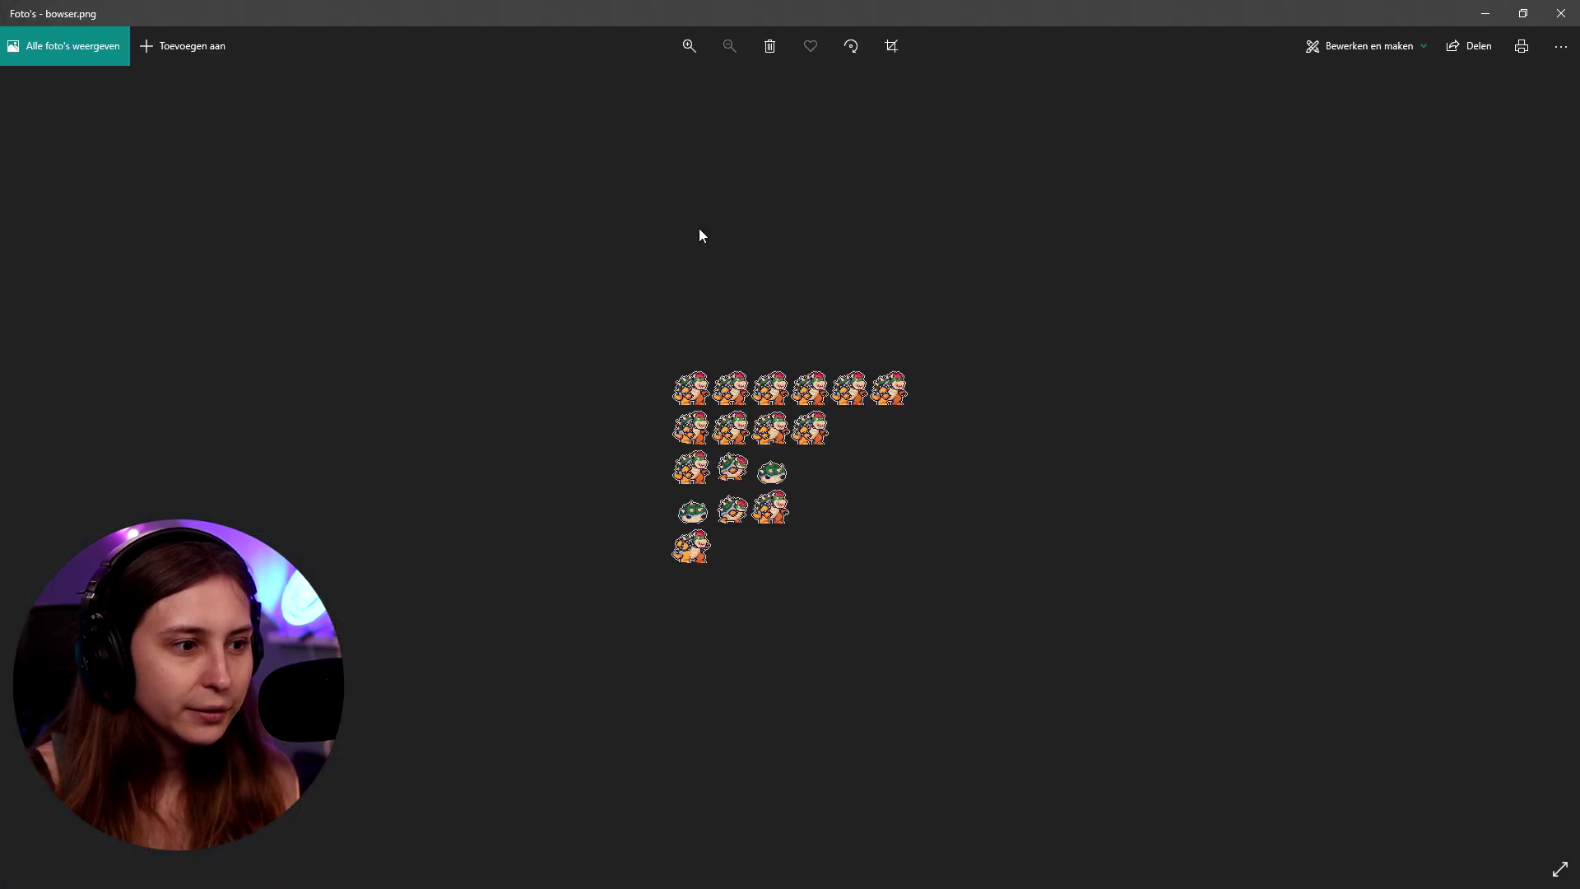
Zoom into the bowser.png sprite sheet, then close Photos.
{"action": "scroll", "coordinate": [737, 565], "scroll_direction": "up", "scroll_amount": 2}
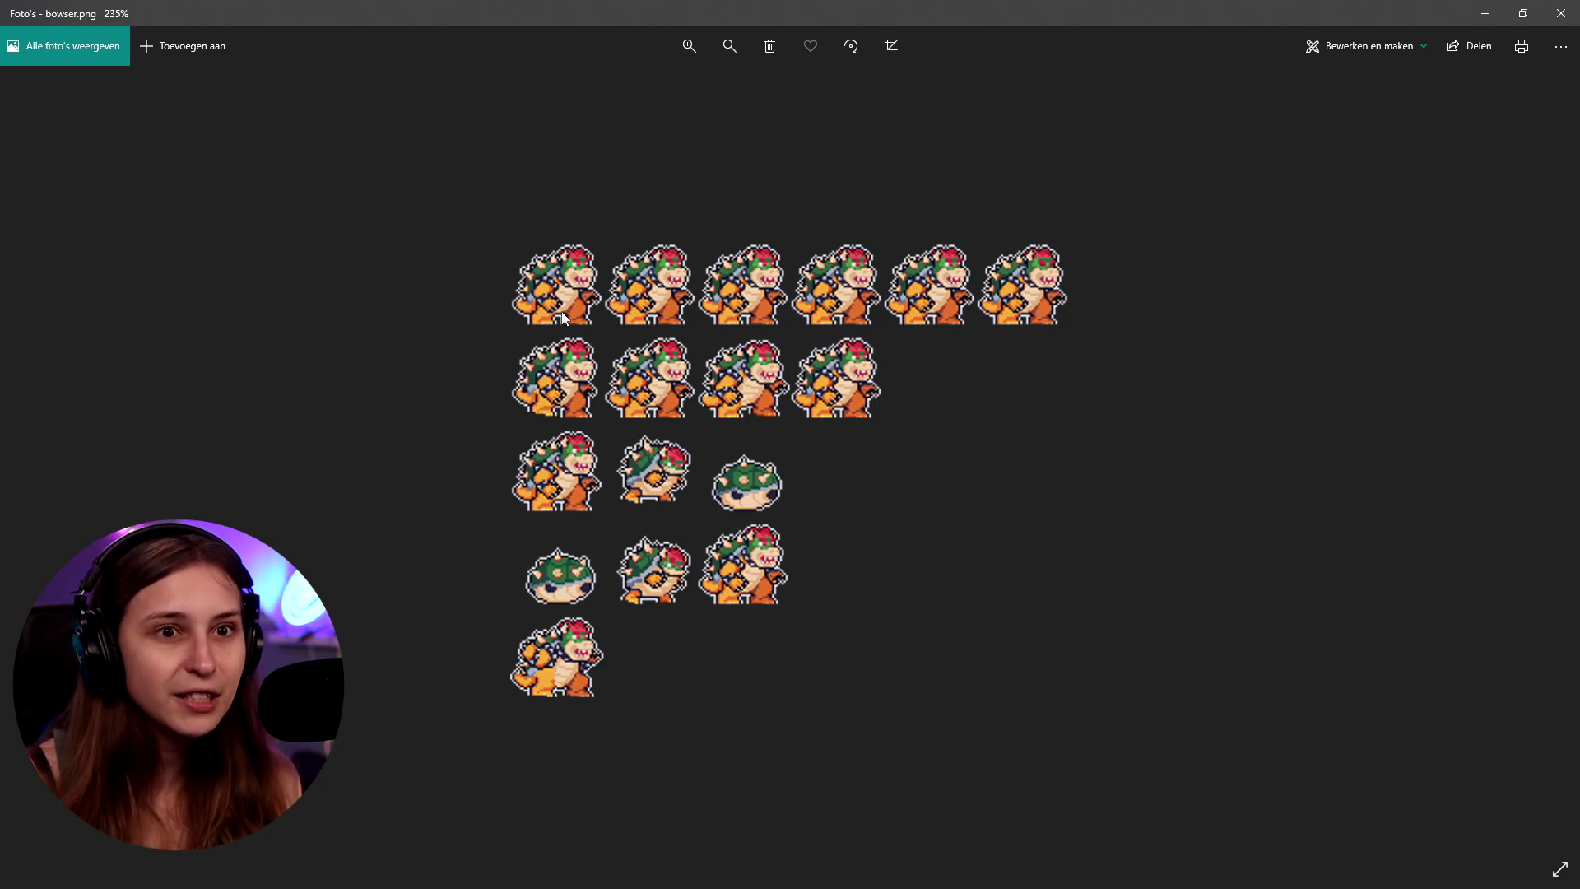
{"action": "key", "text": "alt+F4"}
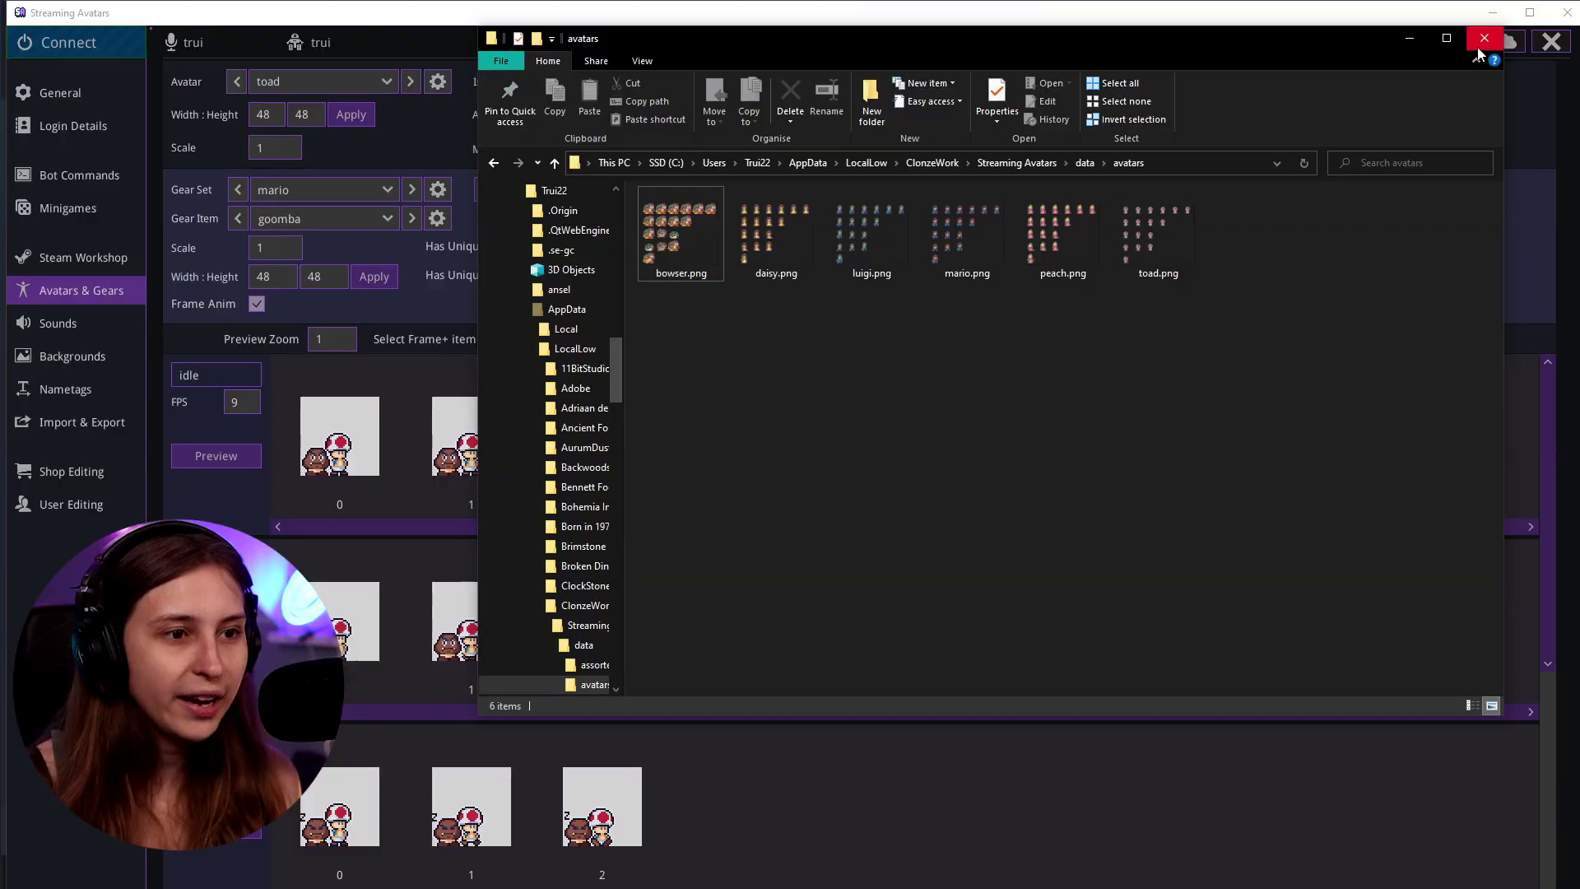
Close File Explorer, set Gear Item to none and switch the avatar to bowser.
{"action": "left_click", "coordinate": [1484, 39]}
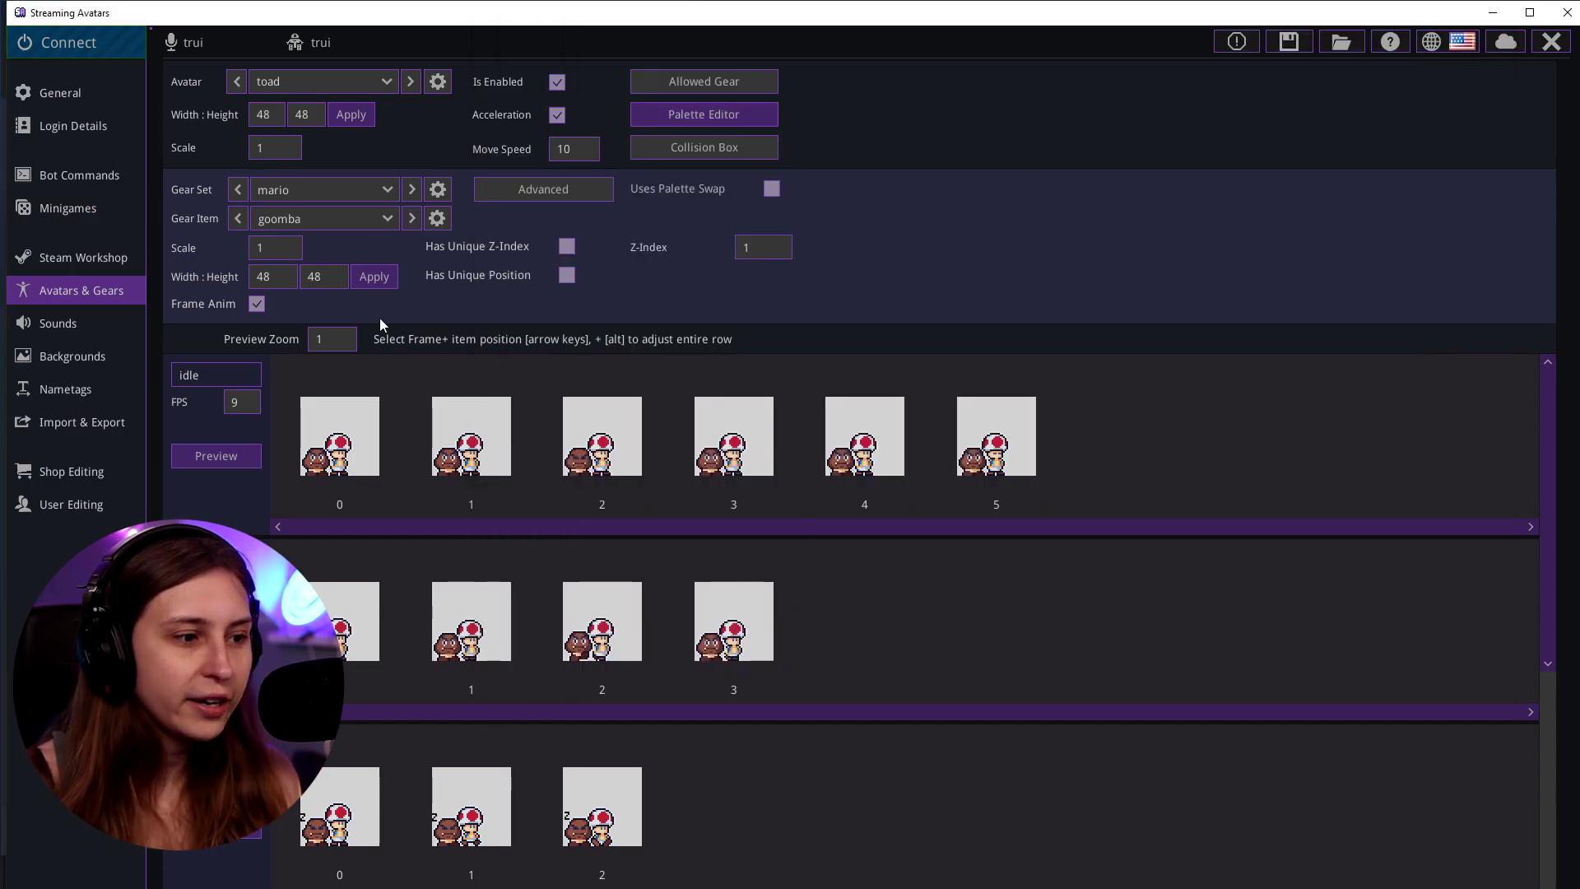
{"action": "left_click", "coordinate": [415, 221]}
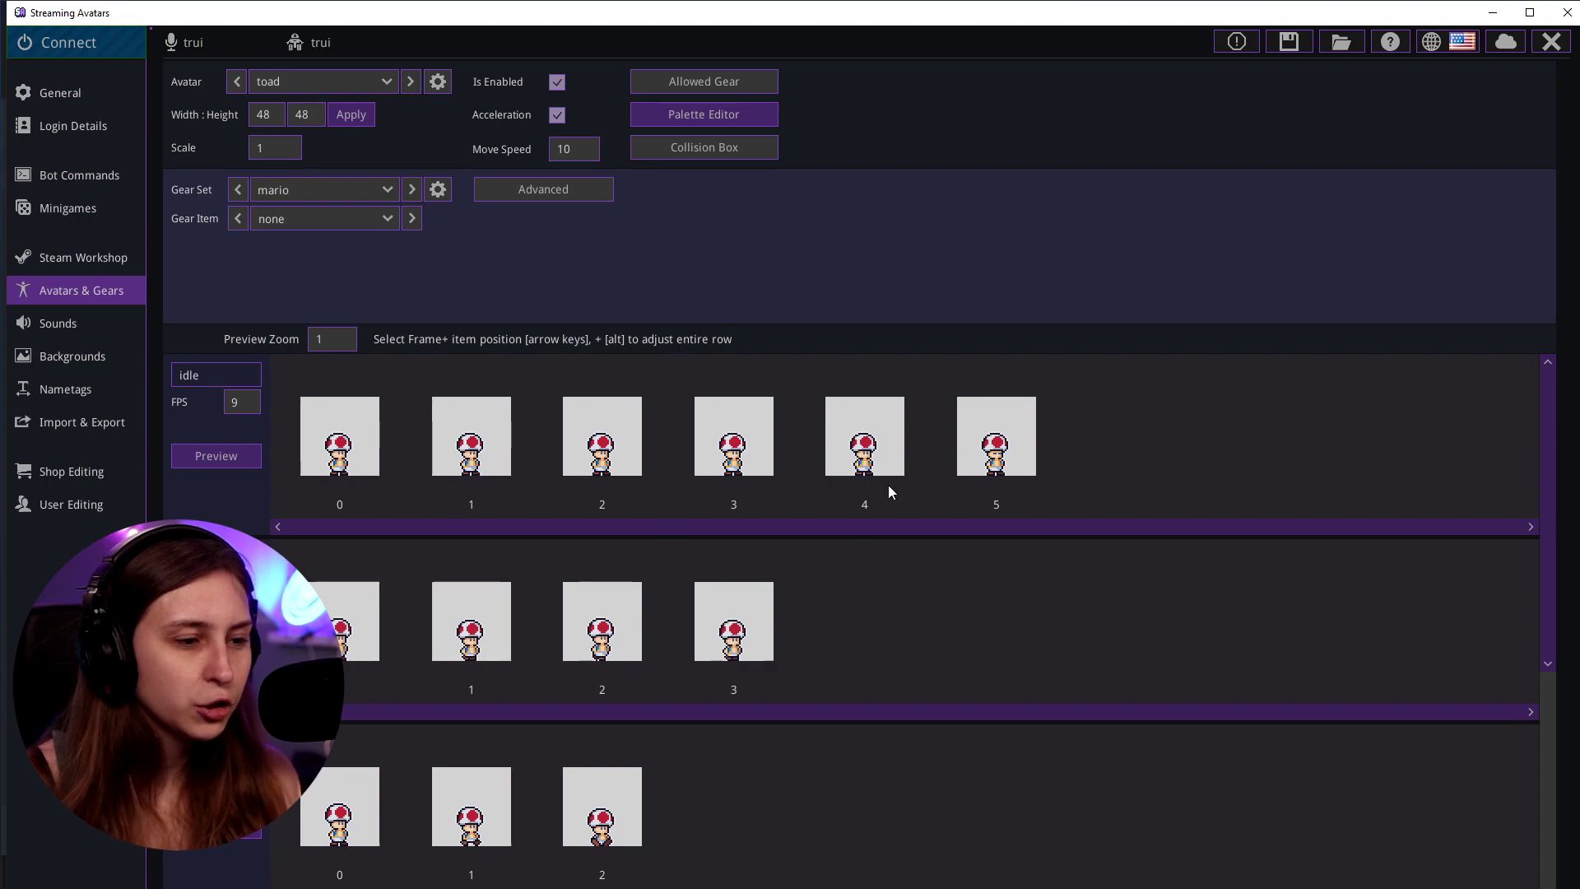
{"action": "left_click", "coordinate": [285, 86]}
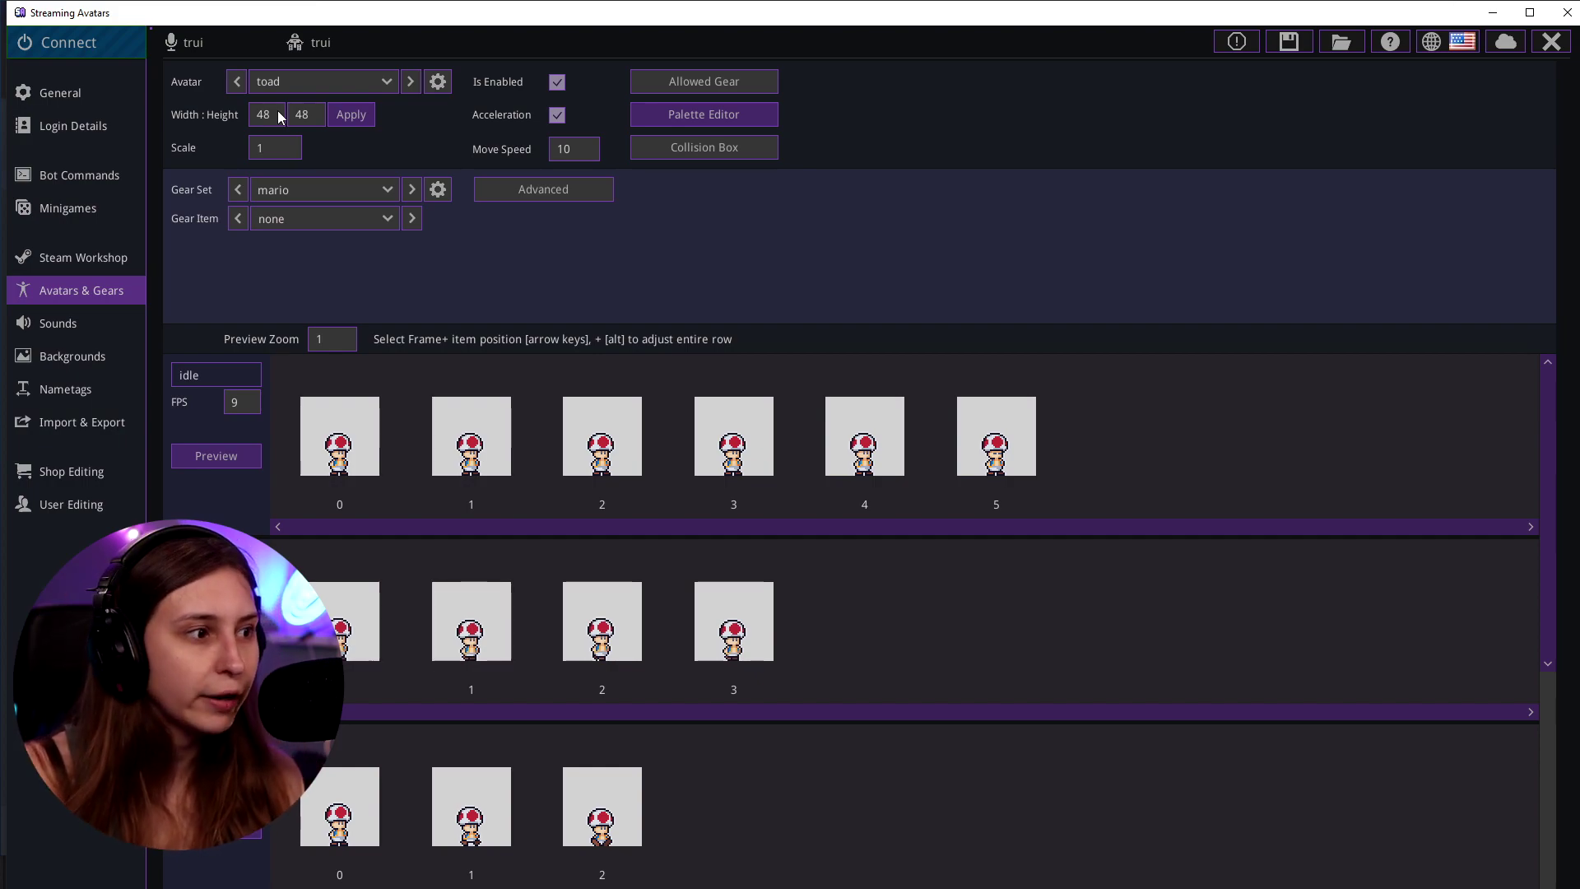
{"action": "left_click", "coordinate": [364, 122]}
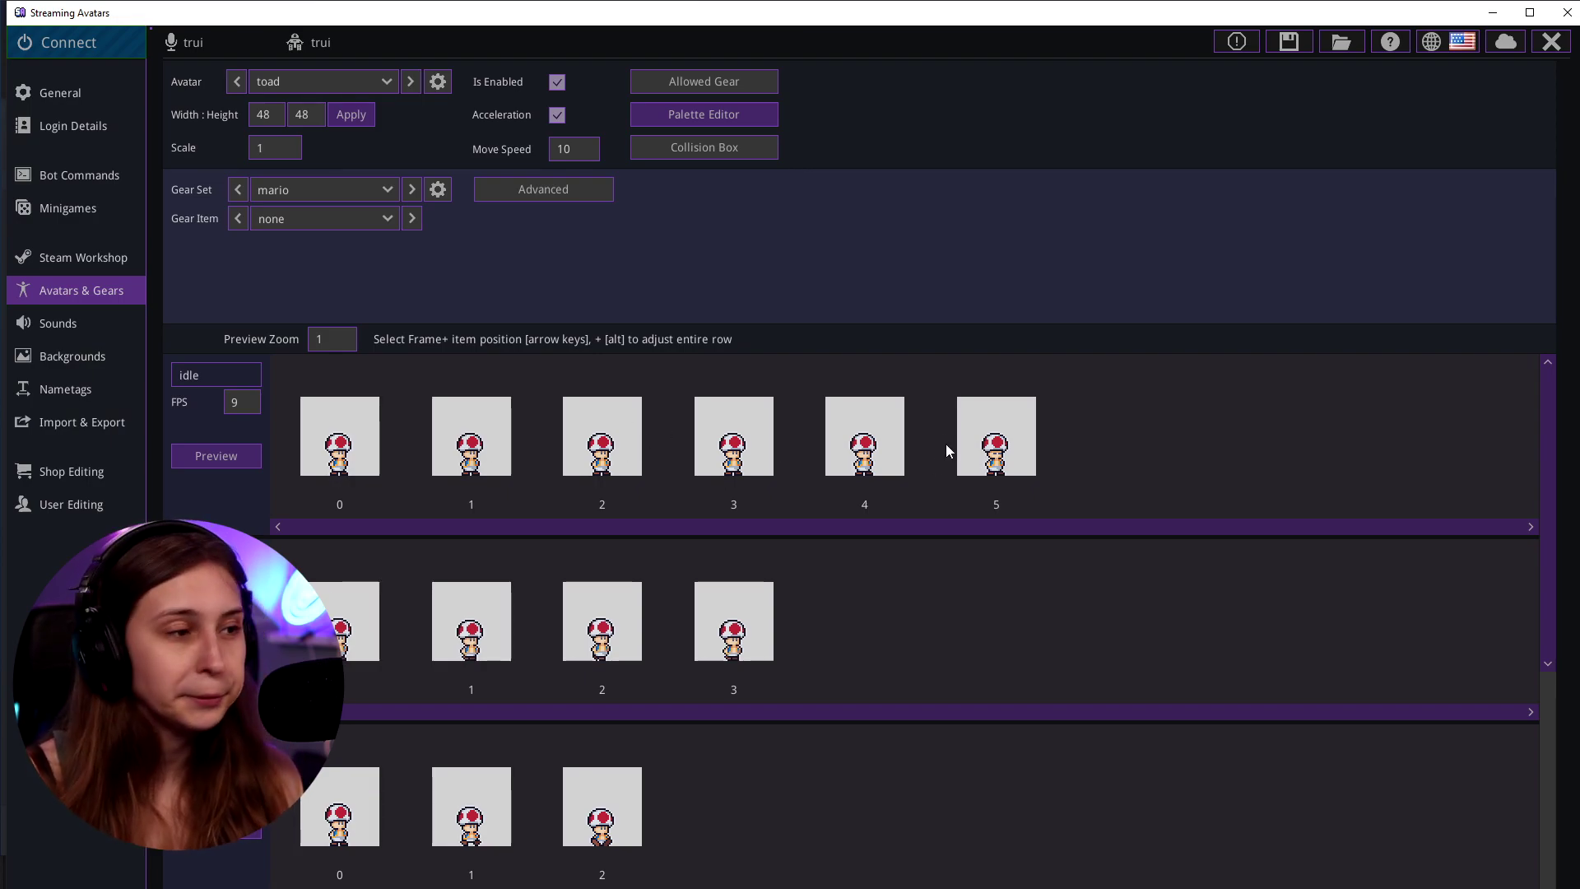
{"action": "left_click", "coordinate": [364, 86]}
Cycle the avatar through bowser to daisy, previewing daisy with no gear item.
{"action": "left_click", "coordinate": [318, 122]}
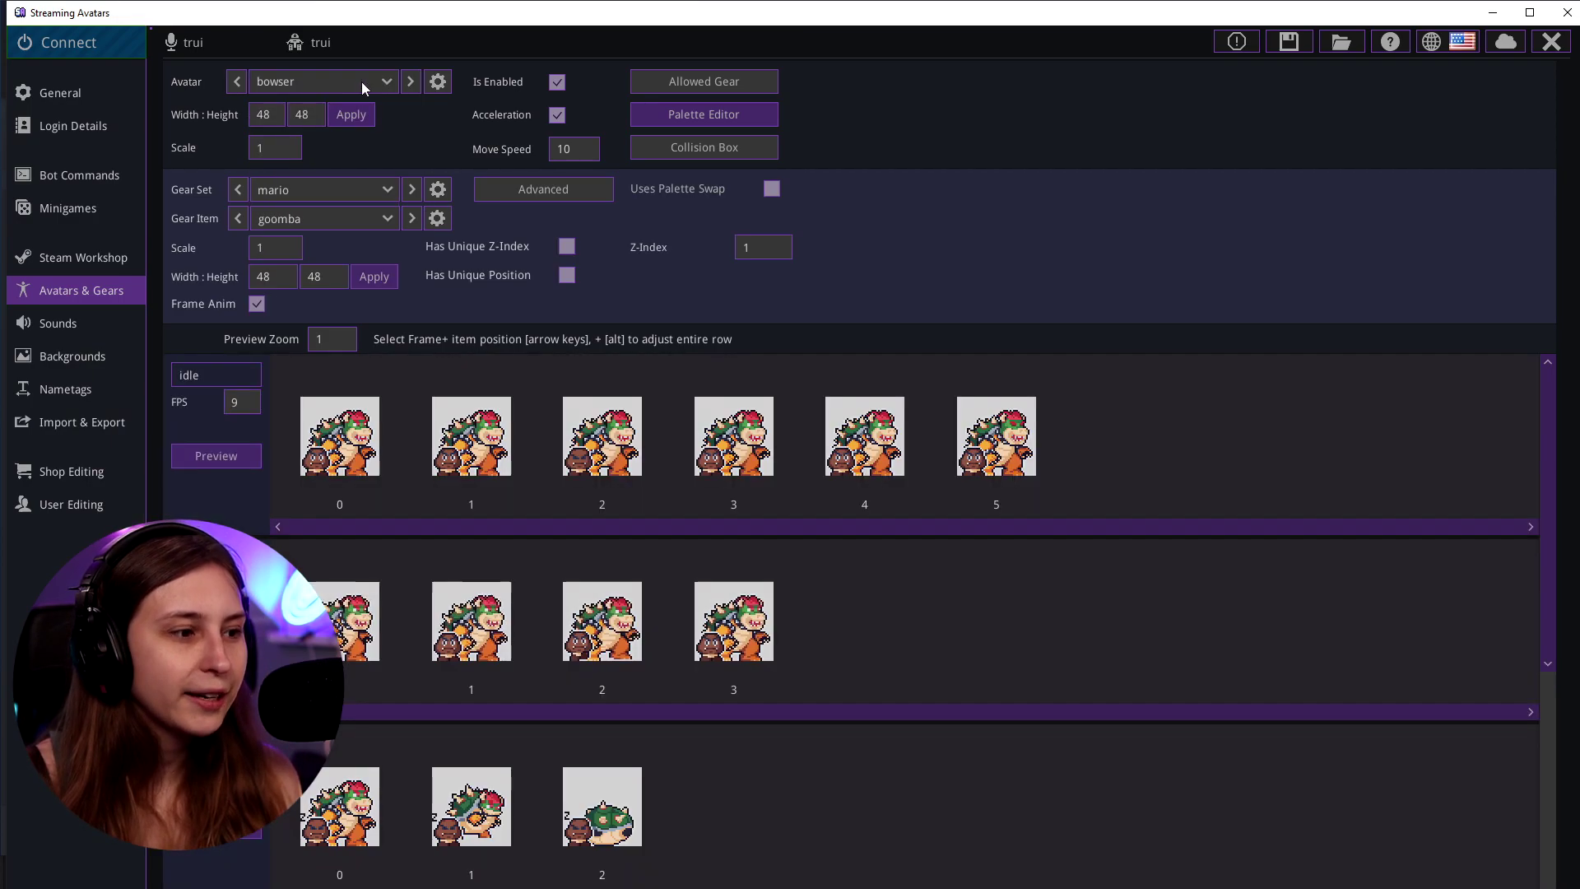
{"action": "left_click", "coordinate": [362, 81]}
{"action": "left_click", "coordinate": [347, 136]}
{"action": "left_click", "coordinate": [339, 223]}
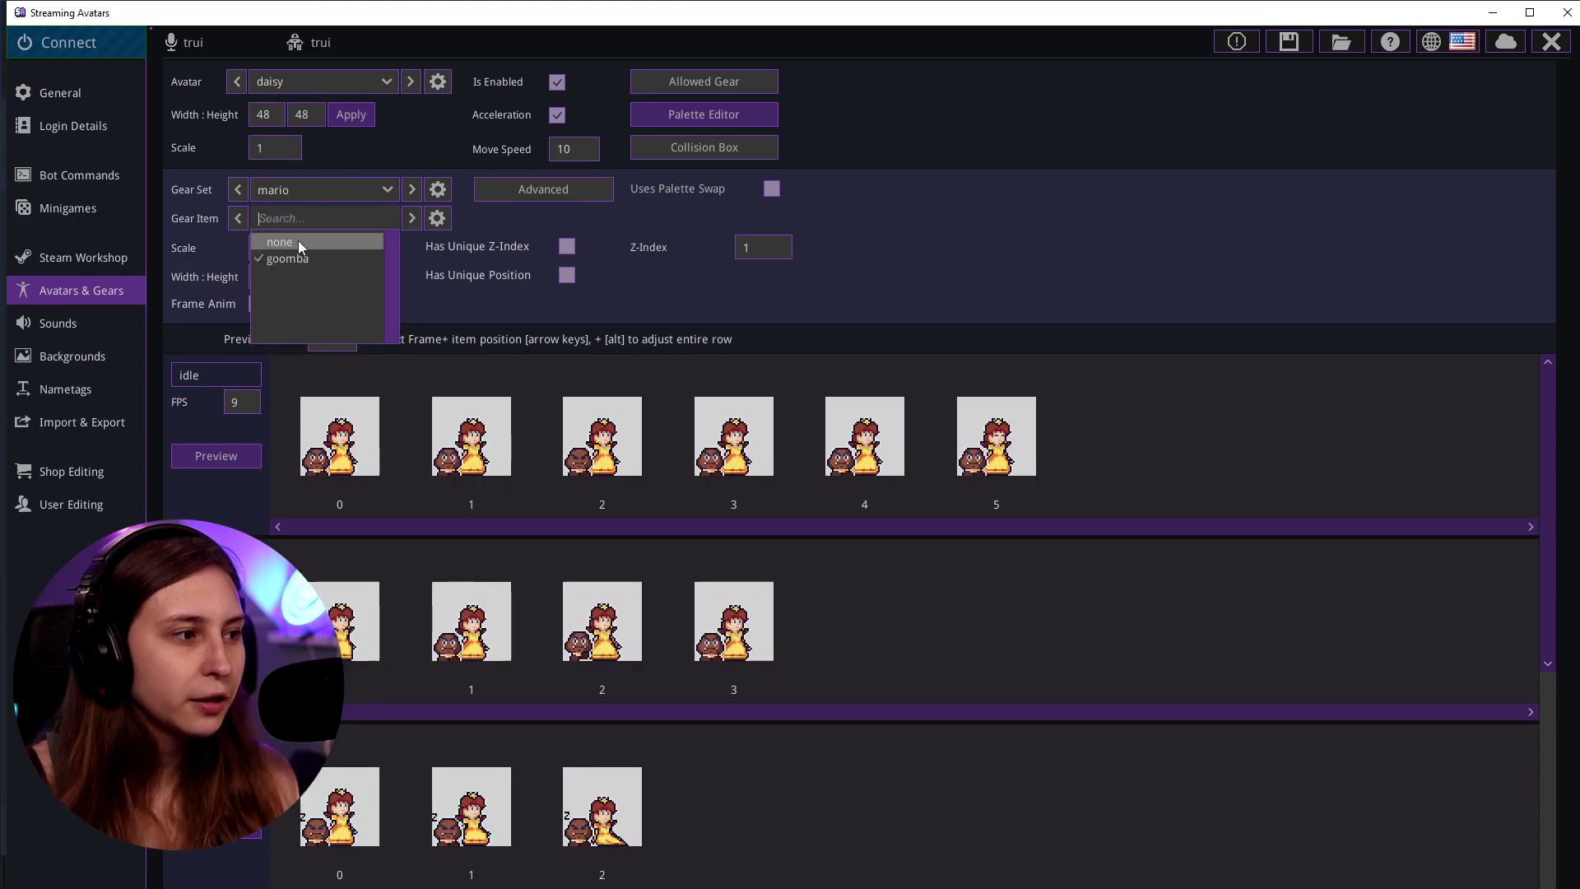
{"action": "left_click", "coordinate": [300, 243]}
{"action": "scroll", "coordinate": [363, 89], "scroll_direction": "down", "scroll_amount": 1}
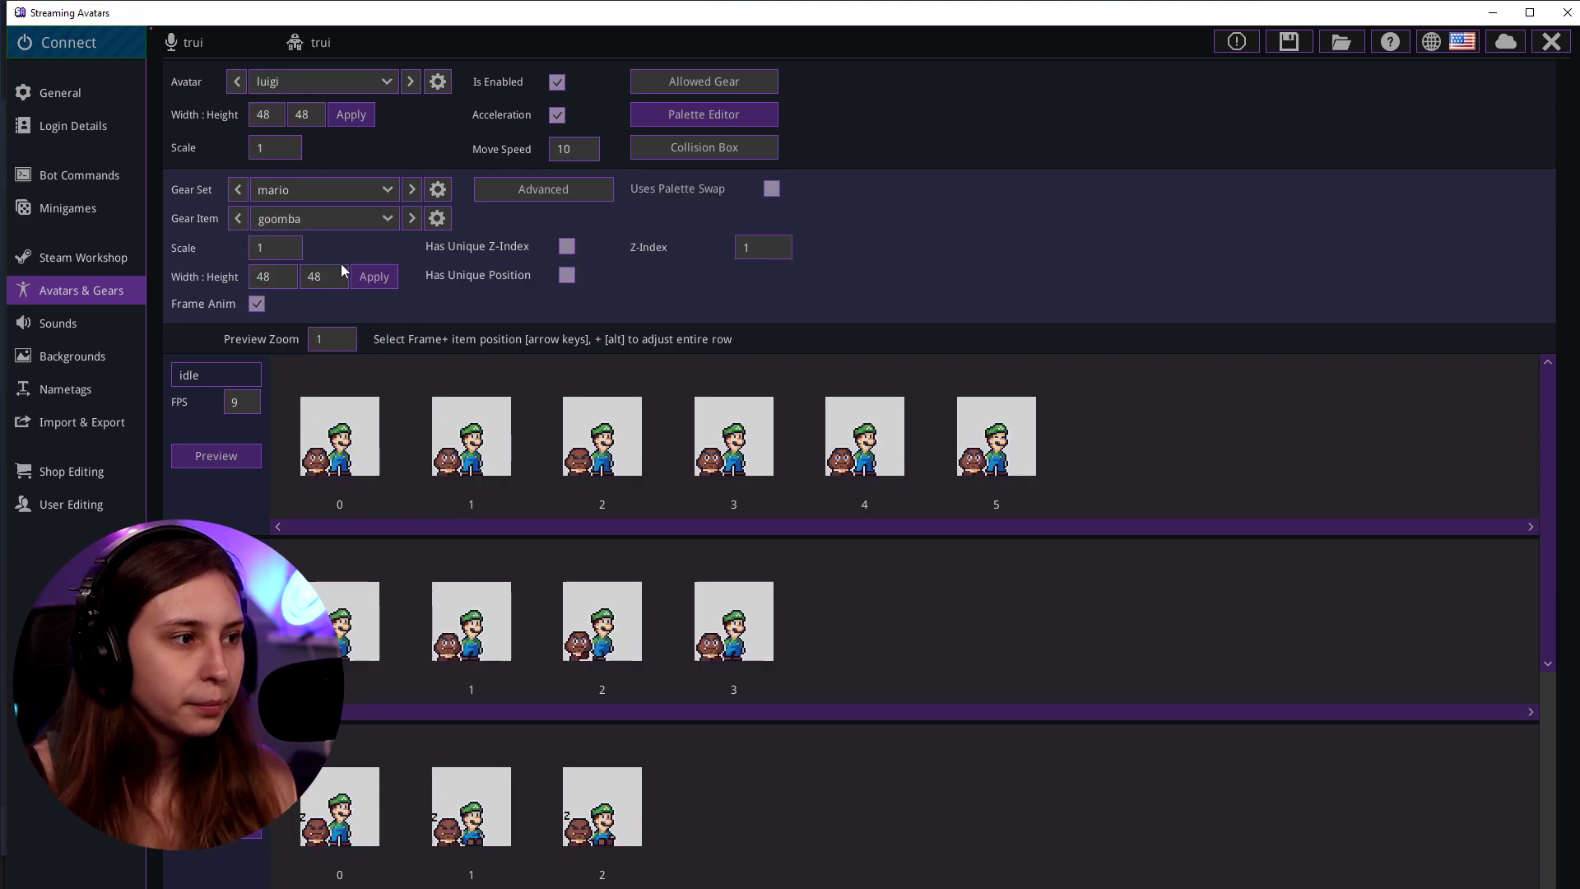
Switch to the mario avatar with the goomba gear item and avatar scale 1.
{"action": "left_click", "coordinate": [348, 82]}
{"action": "left_click", "coordinate": [362, 181]}
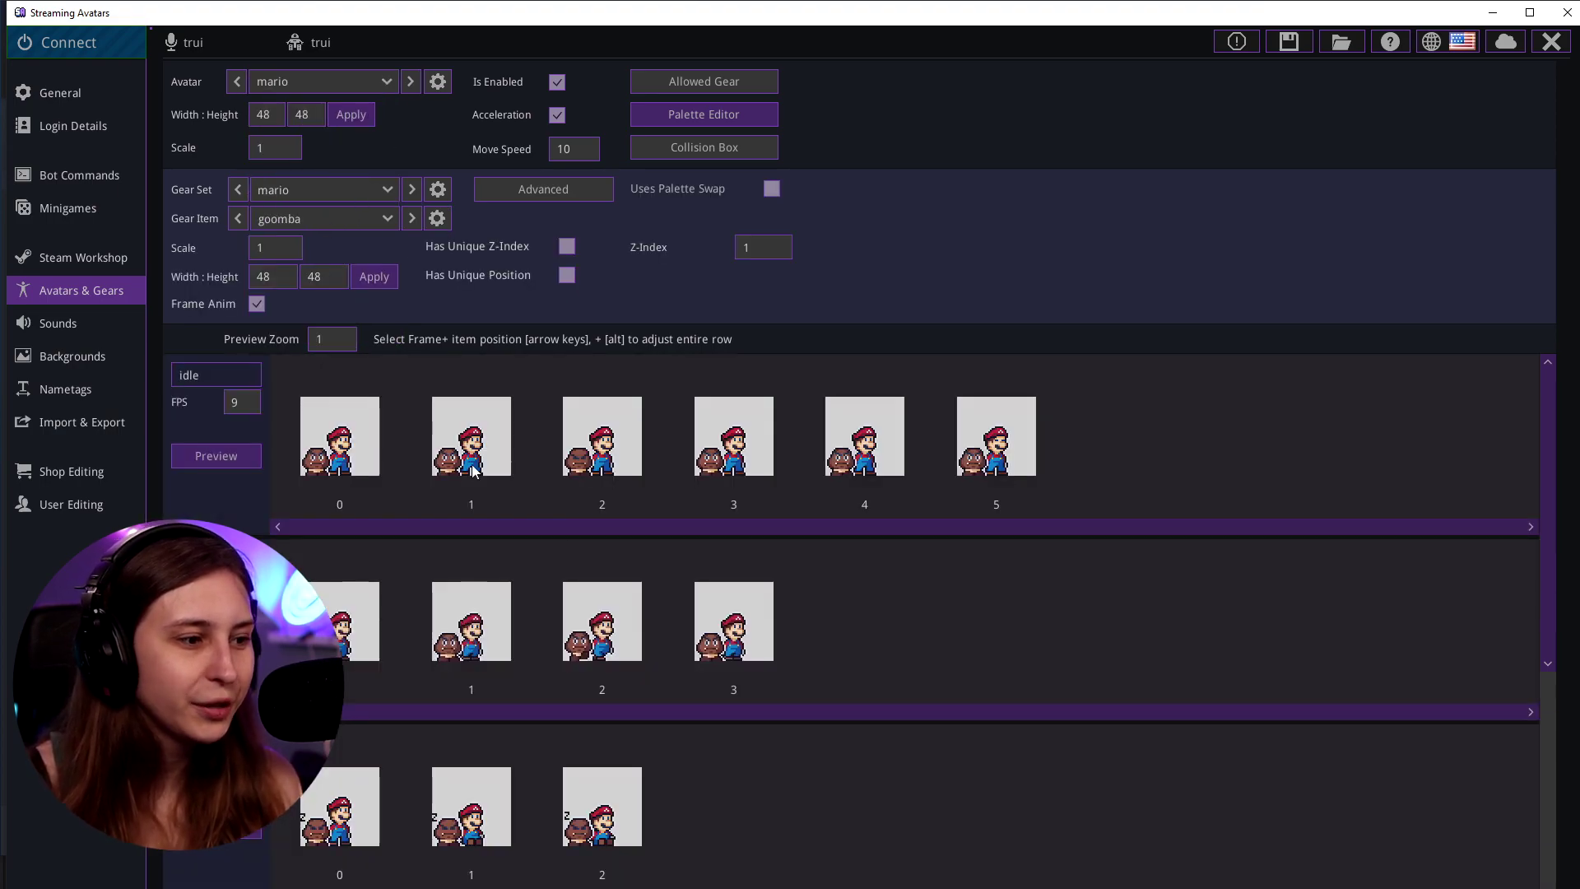
{"action": "left_click", "coordinate": [326, 218]}
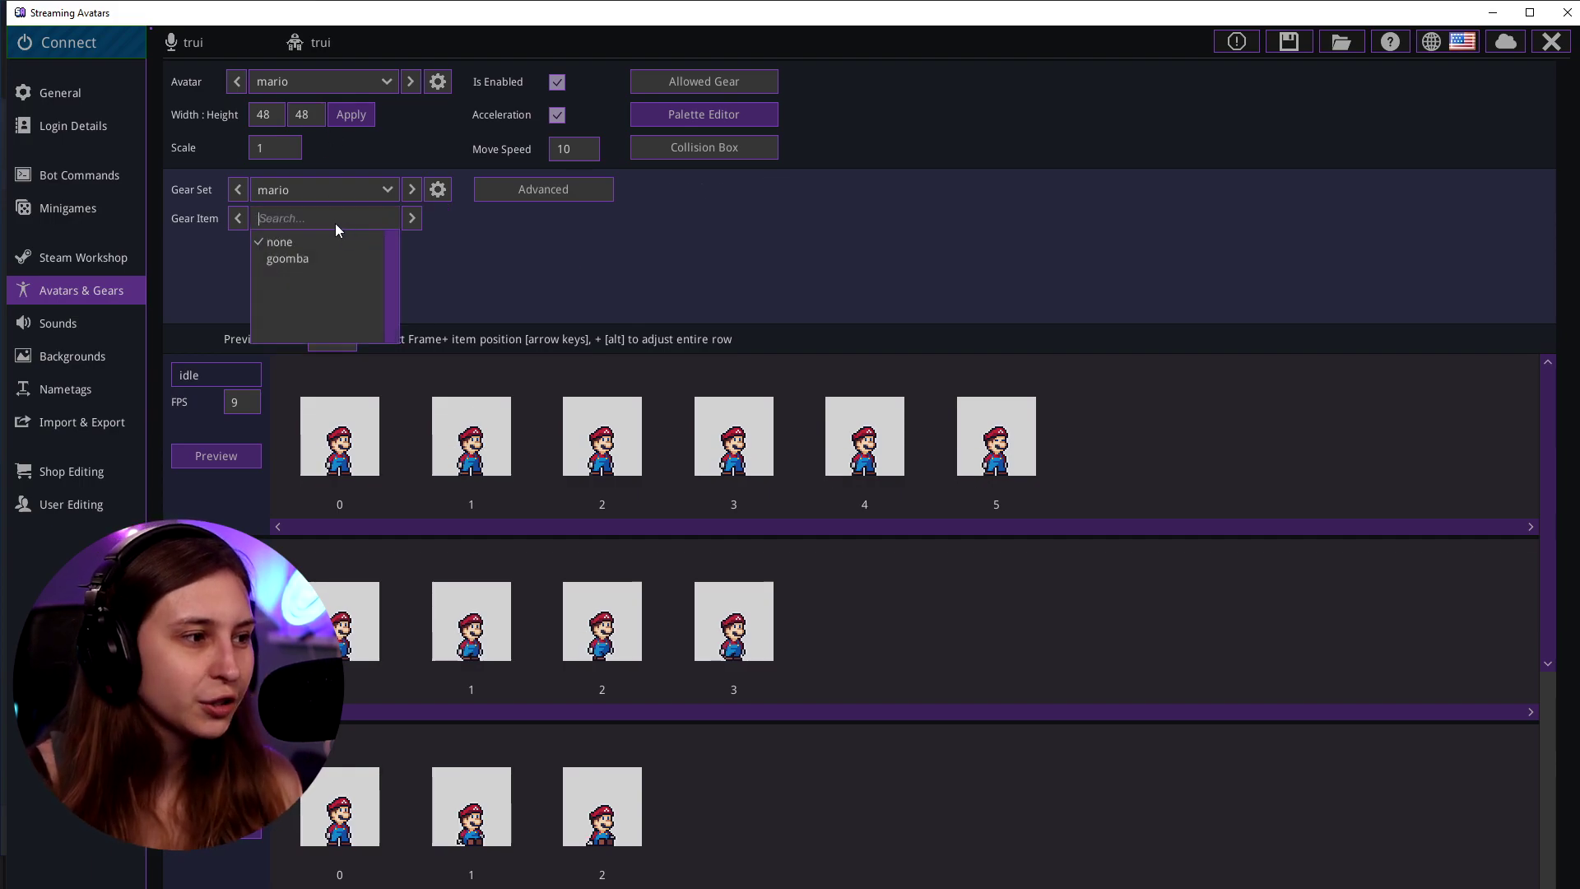
{"action": "left_click", "coordinate": [306, 252]}
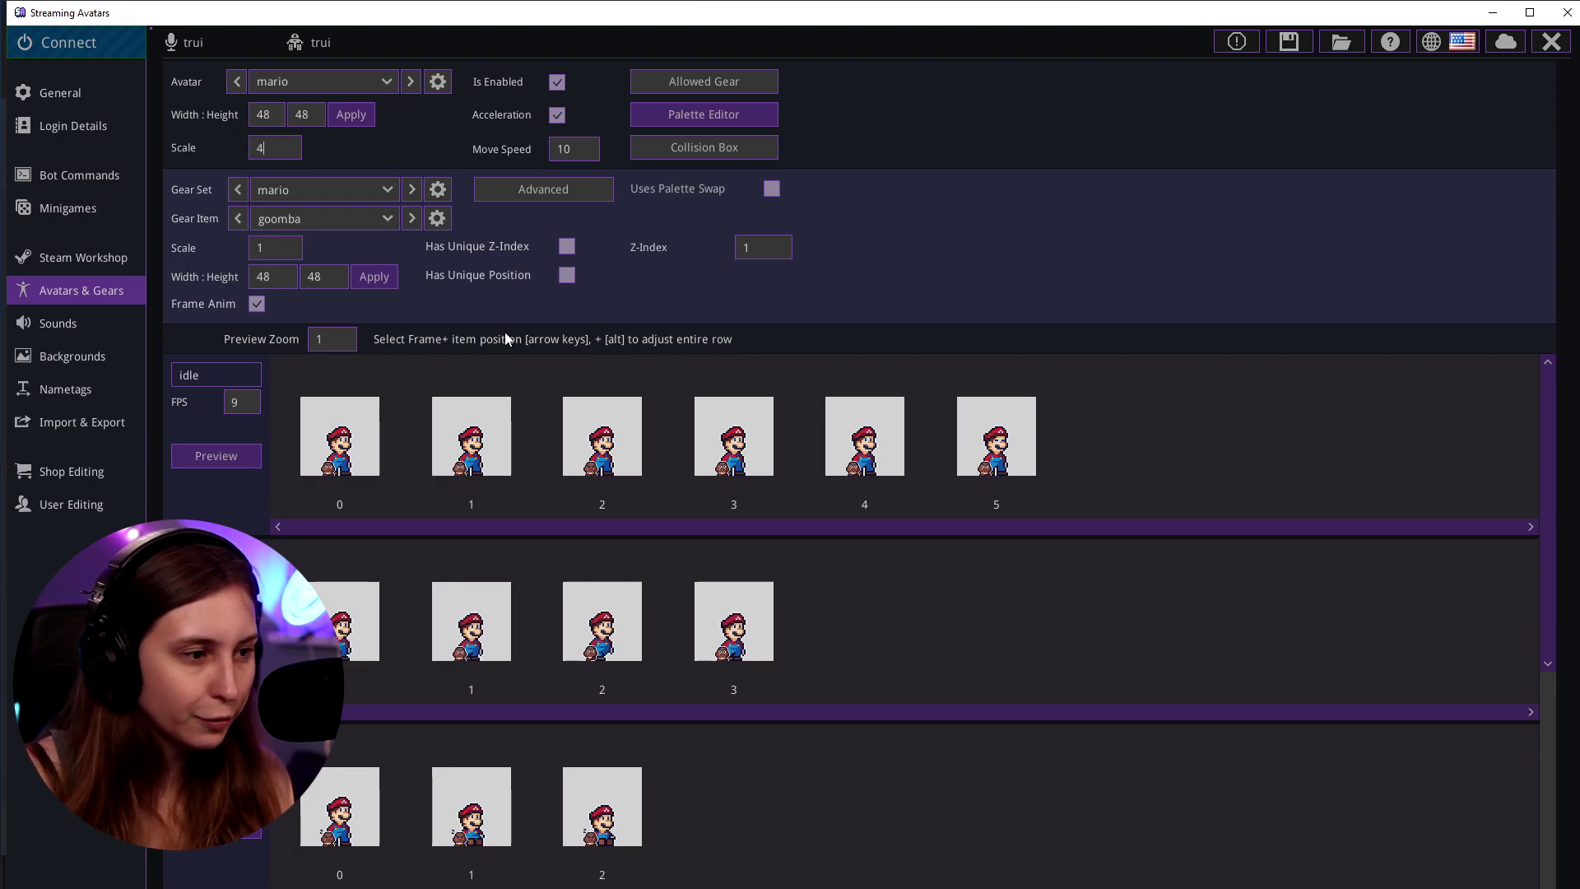
{"action": "left_click", "coordinate": [285, 149]}
{"action": "type", "text": "1"}
{"action": "key", "text": "Return"}
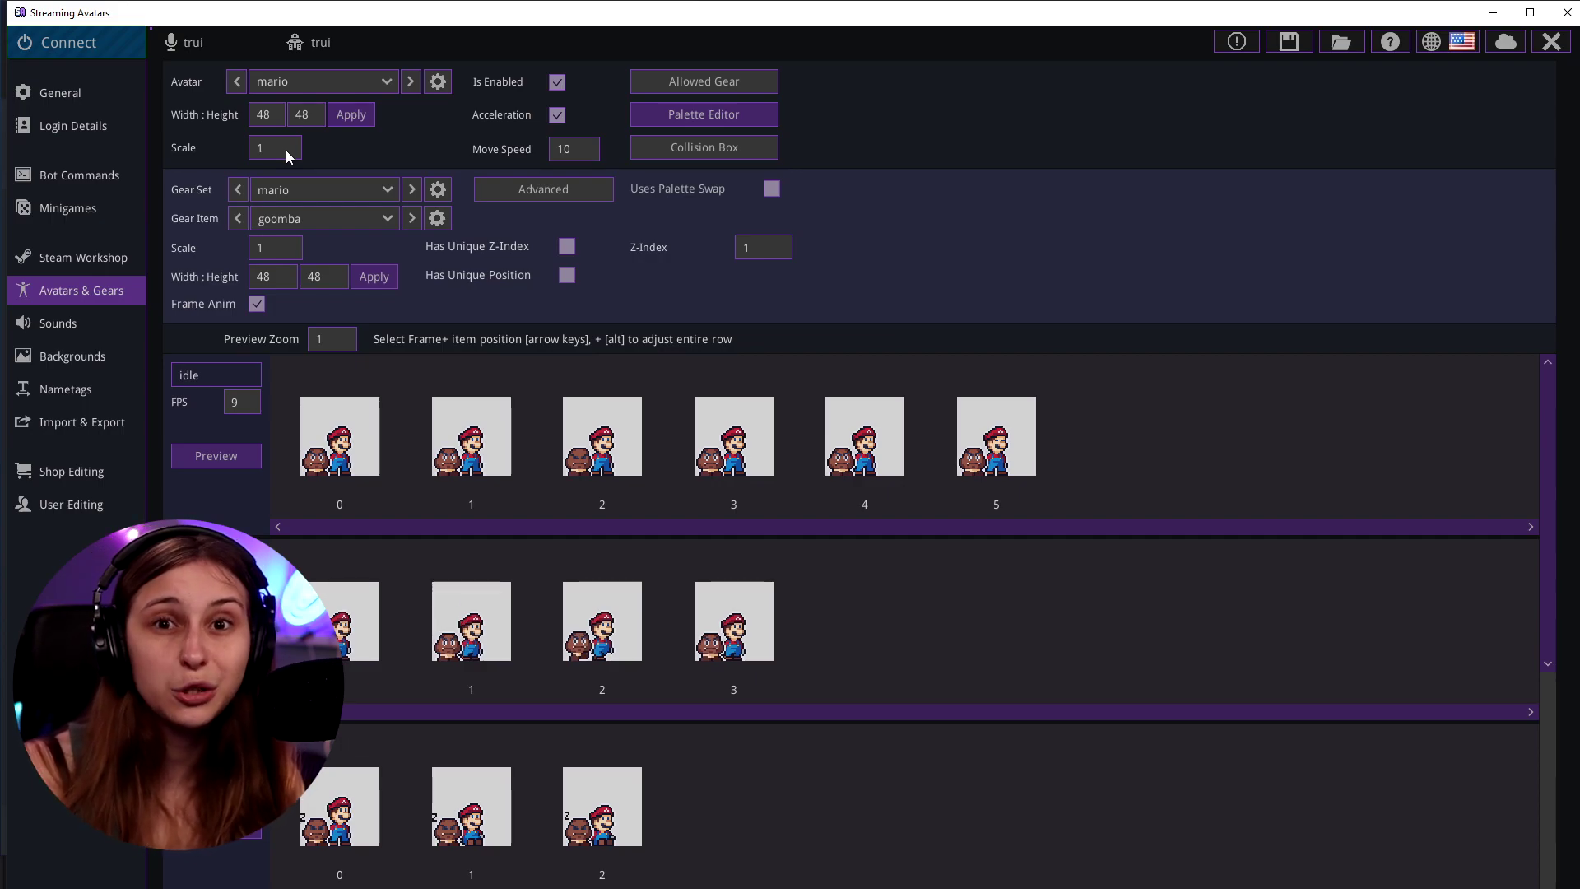
{"action": "left_click", "coordinate": [693, 79]}
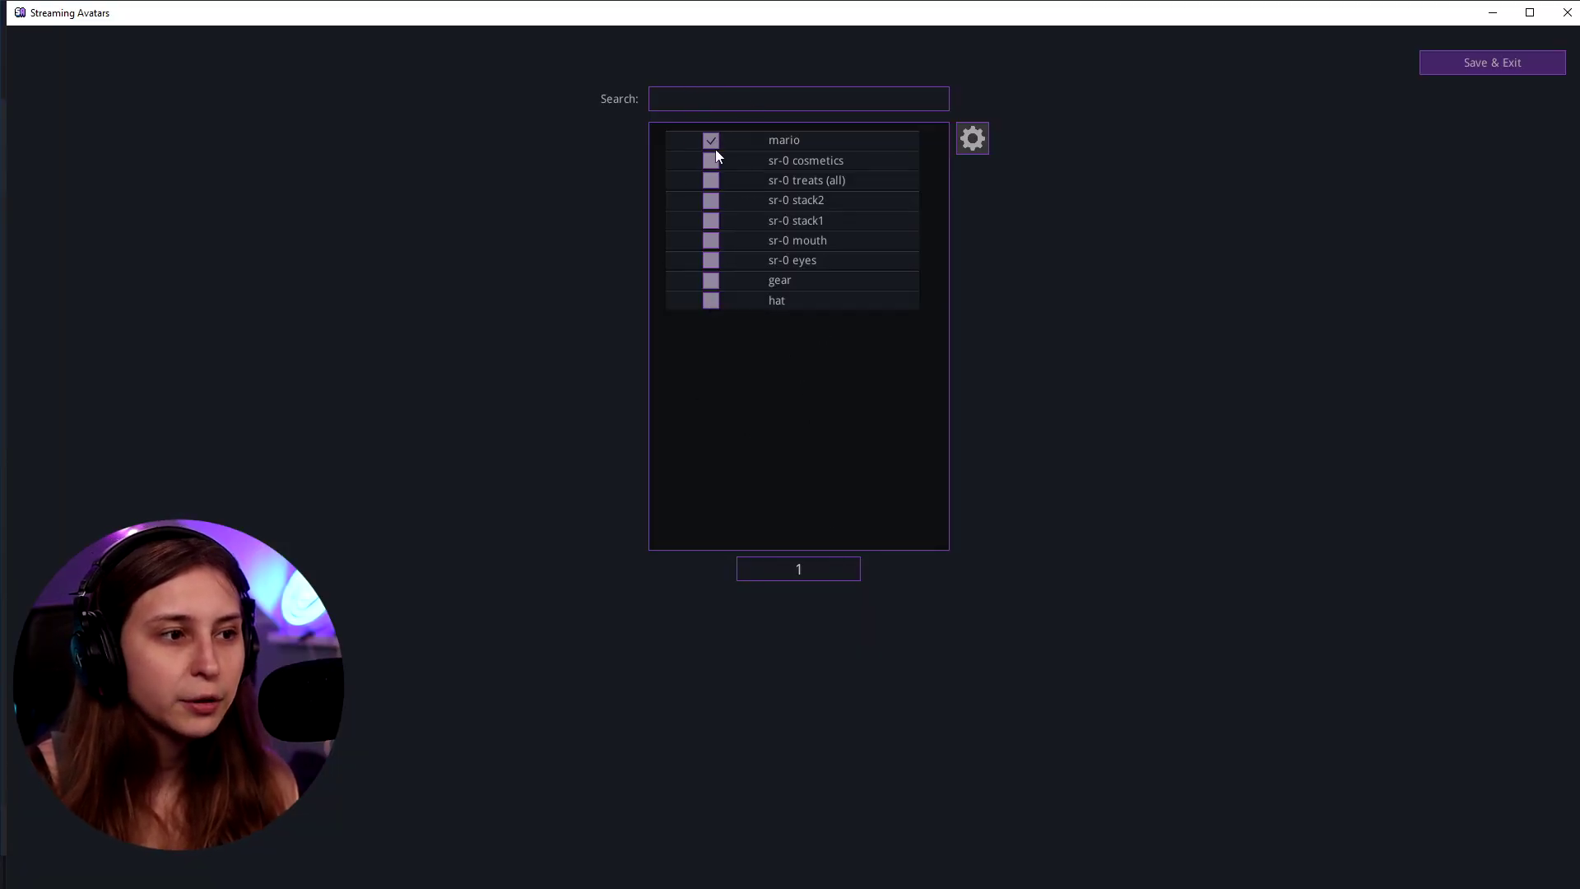
{"action": "key", "text": "Escape"}
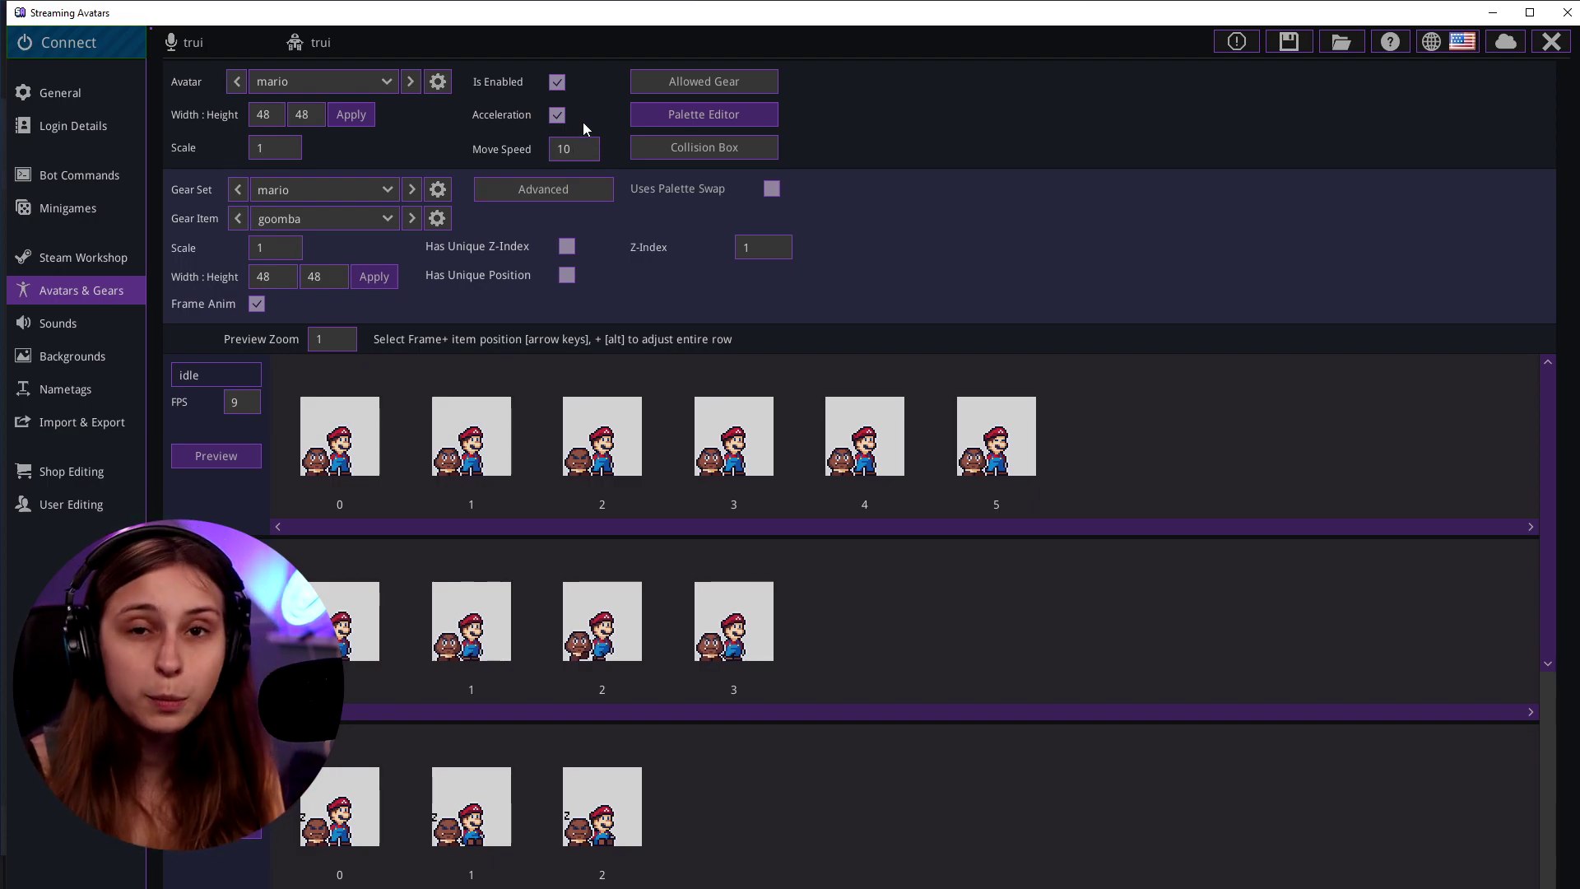
Keep mario as the avatar, confirm the Preview Zoom value and show him without gear.
{"action": "left_click", "coordinate": [438, 83]}
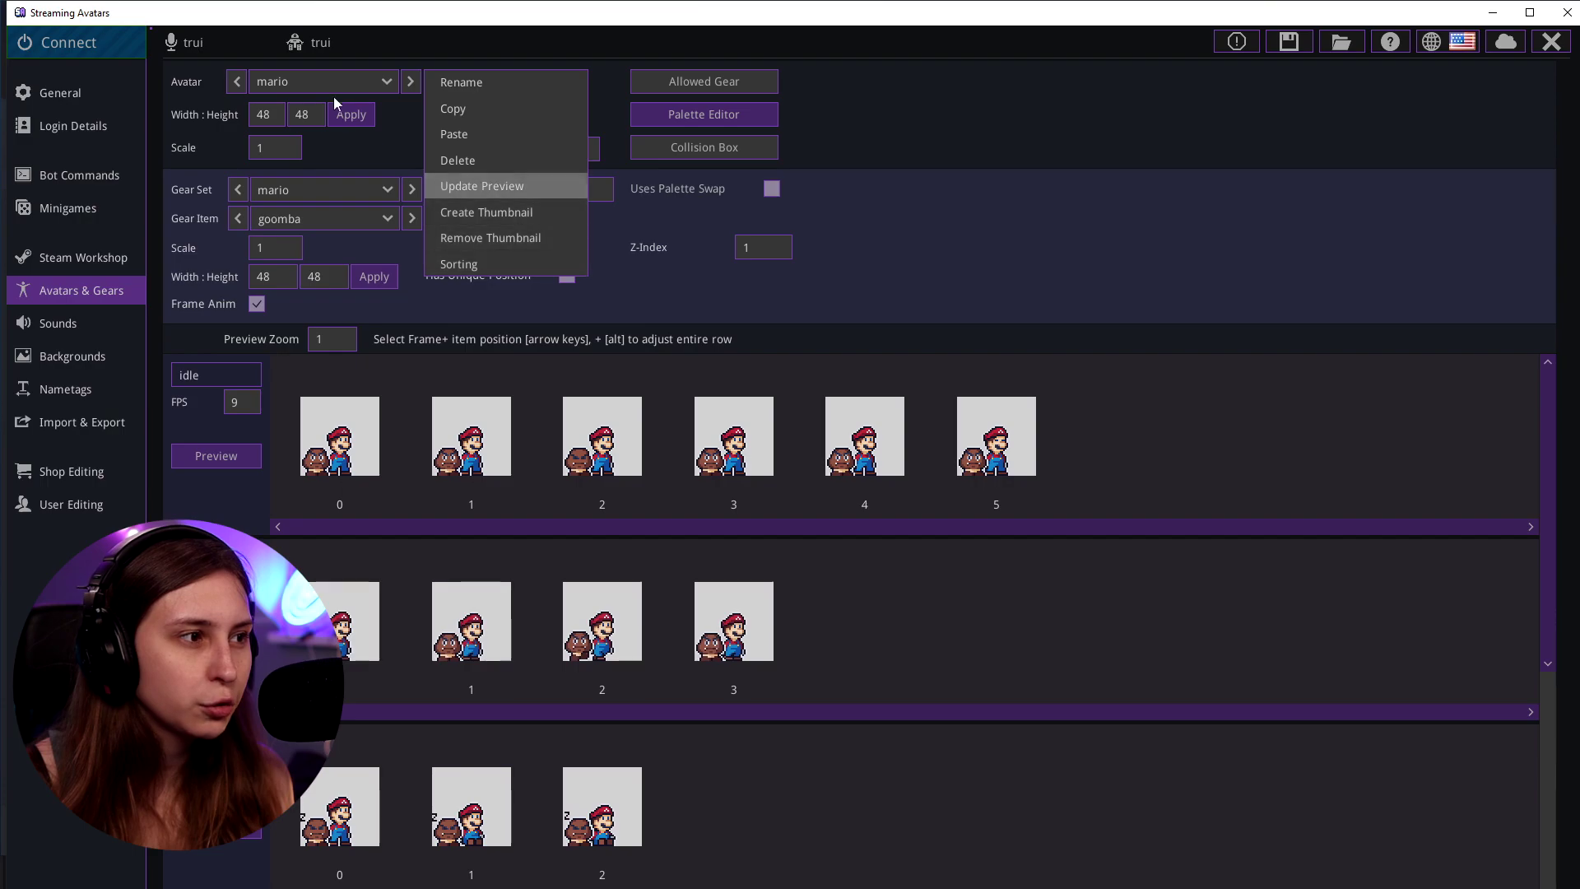
{"action": "left_click", "coordinate": [353, 81]}
{"action": "left_click", "coordinate": [353, 82]}
{"action": "left_click", "coordinate": [964, 206]}
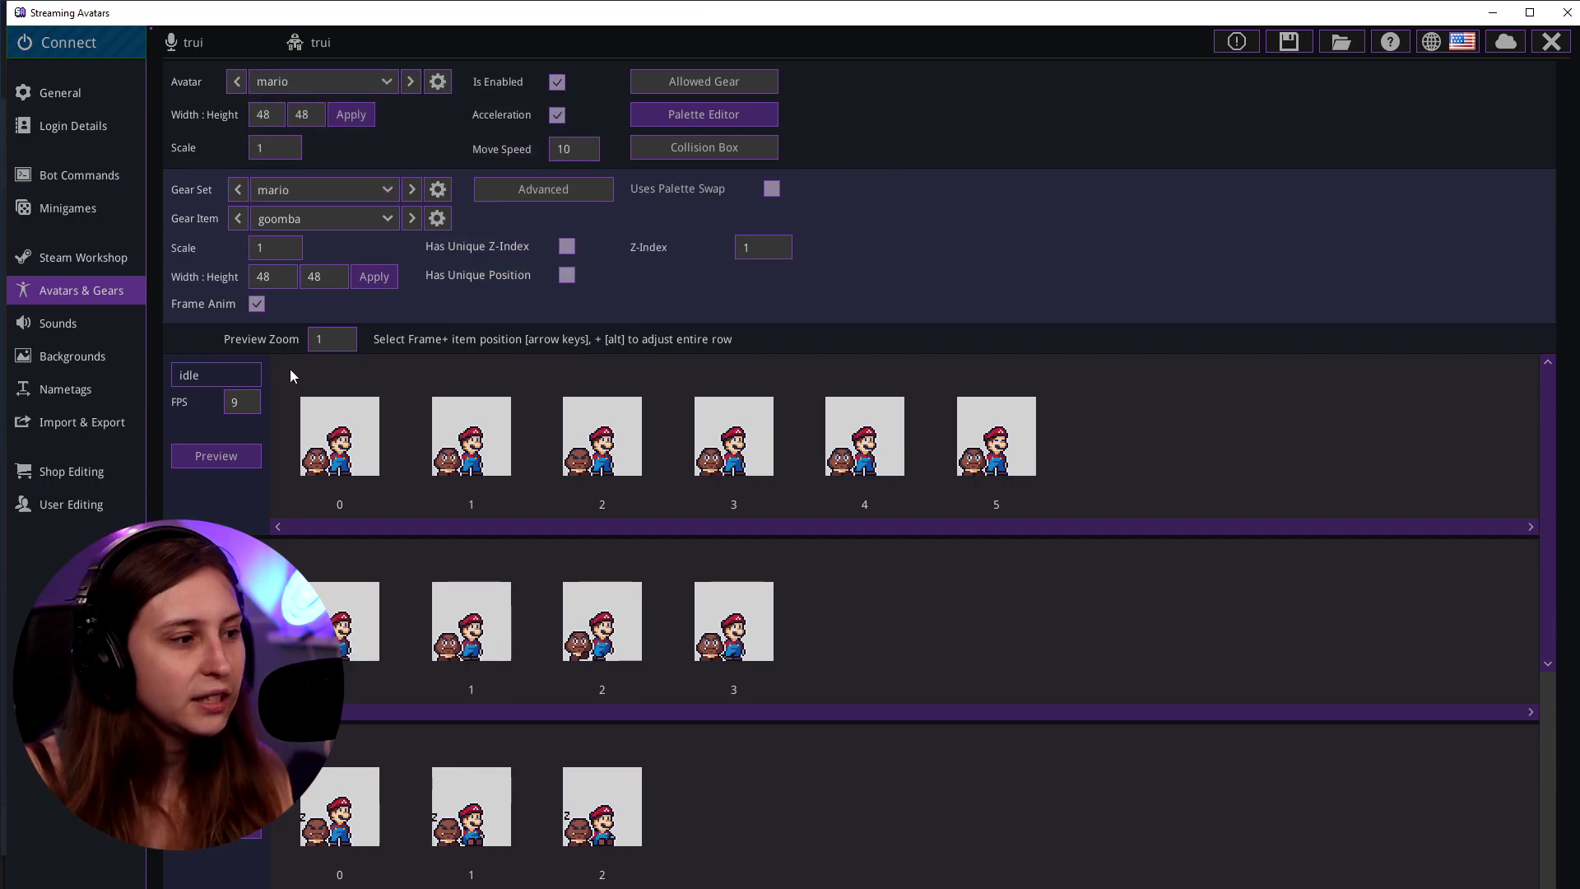
{"action": "left_click", "coordinate": [345, 340]}
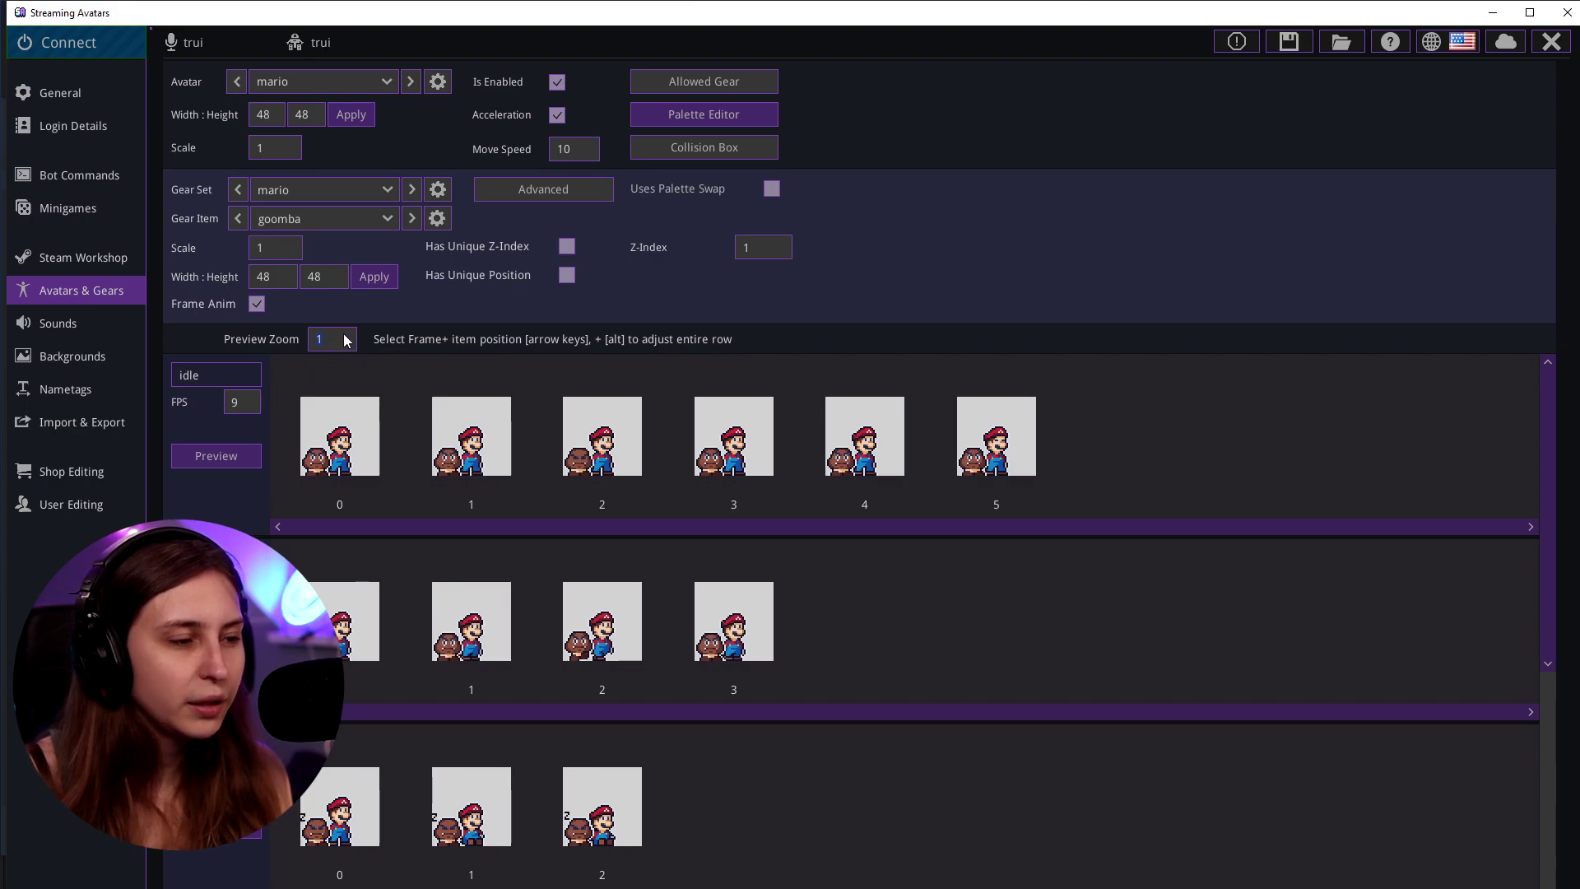
{"action": "key", "text": "Return"}
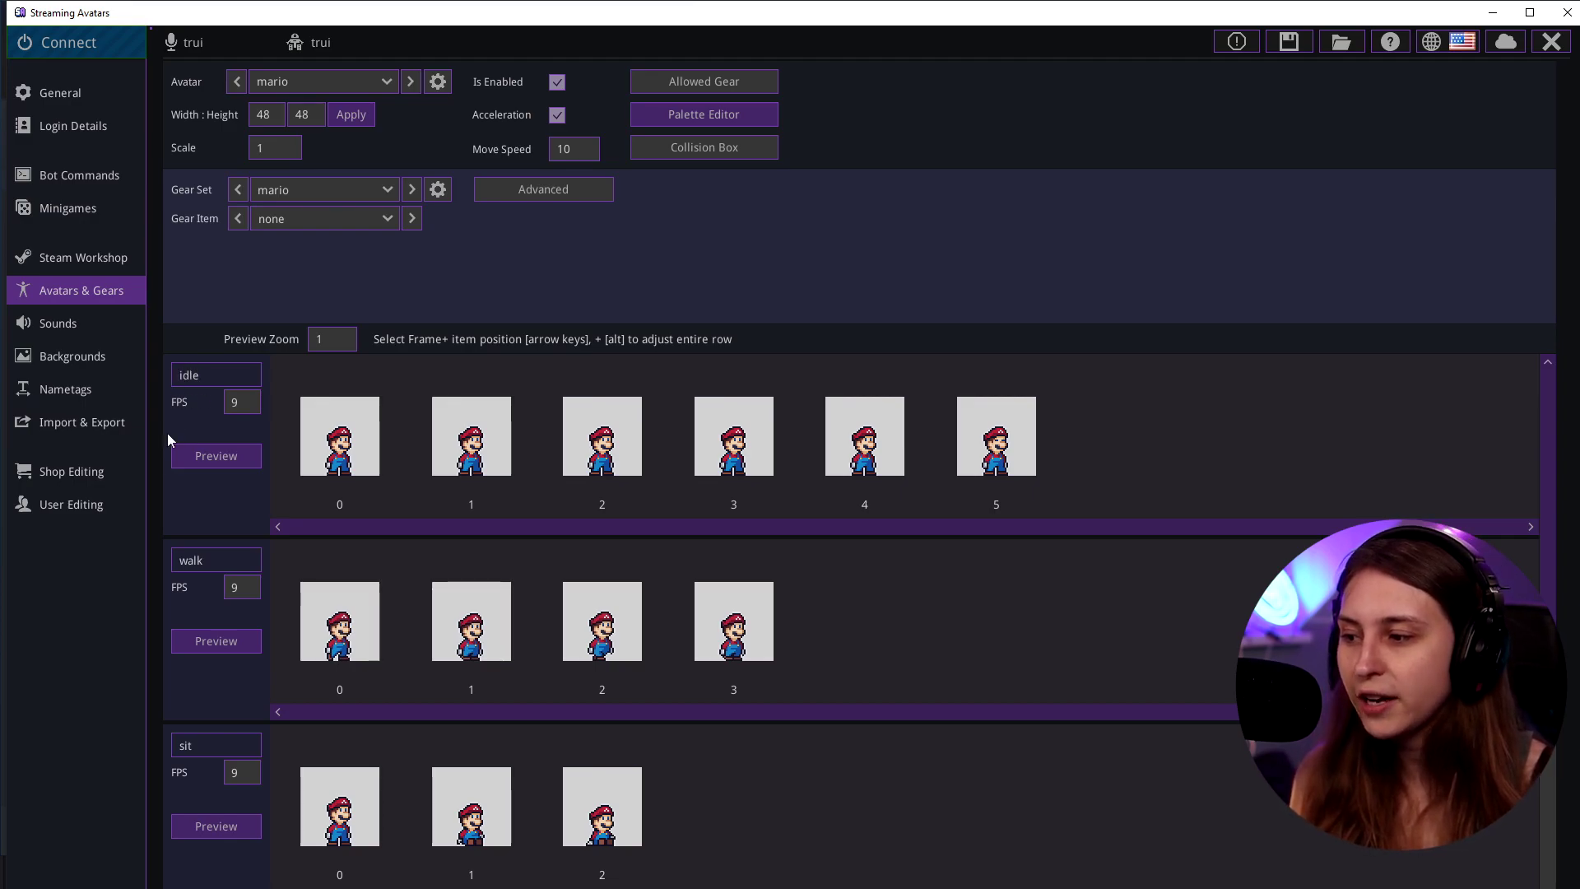
{"action": "scroll", "coordinate": [204, 592], "scroll_direction": "down", "scroll_amount": 4}
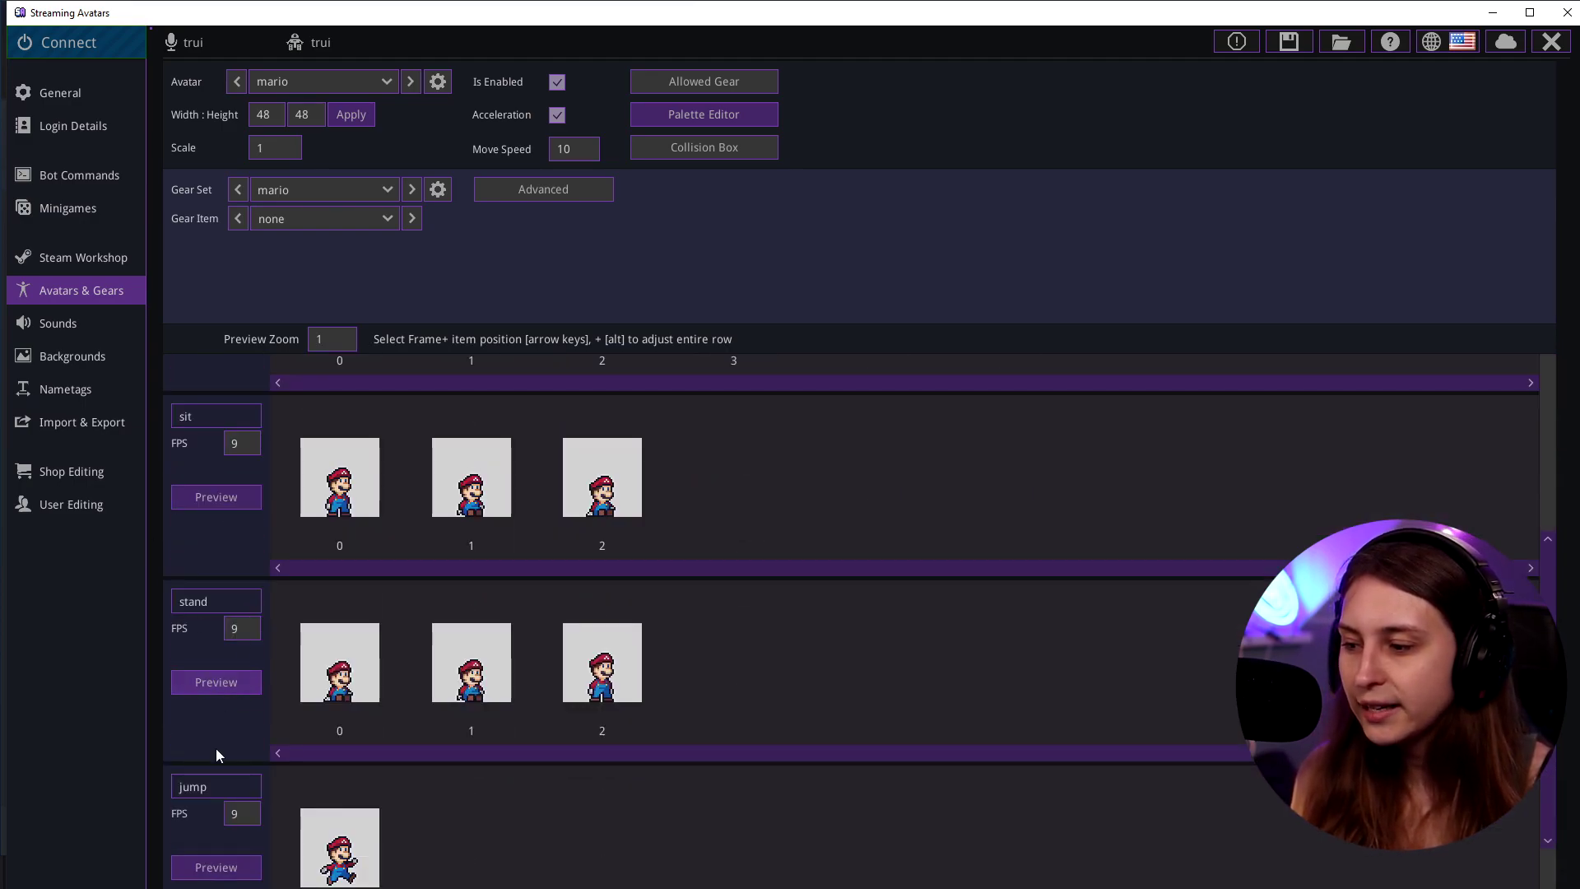
{"action": "scroll", "coordinate": [216, 787], "scroll_direction": "up", "scroll_amount": 4}
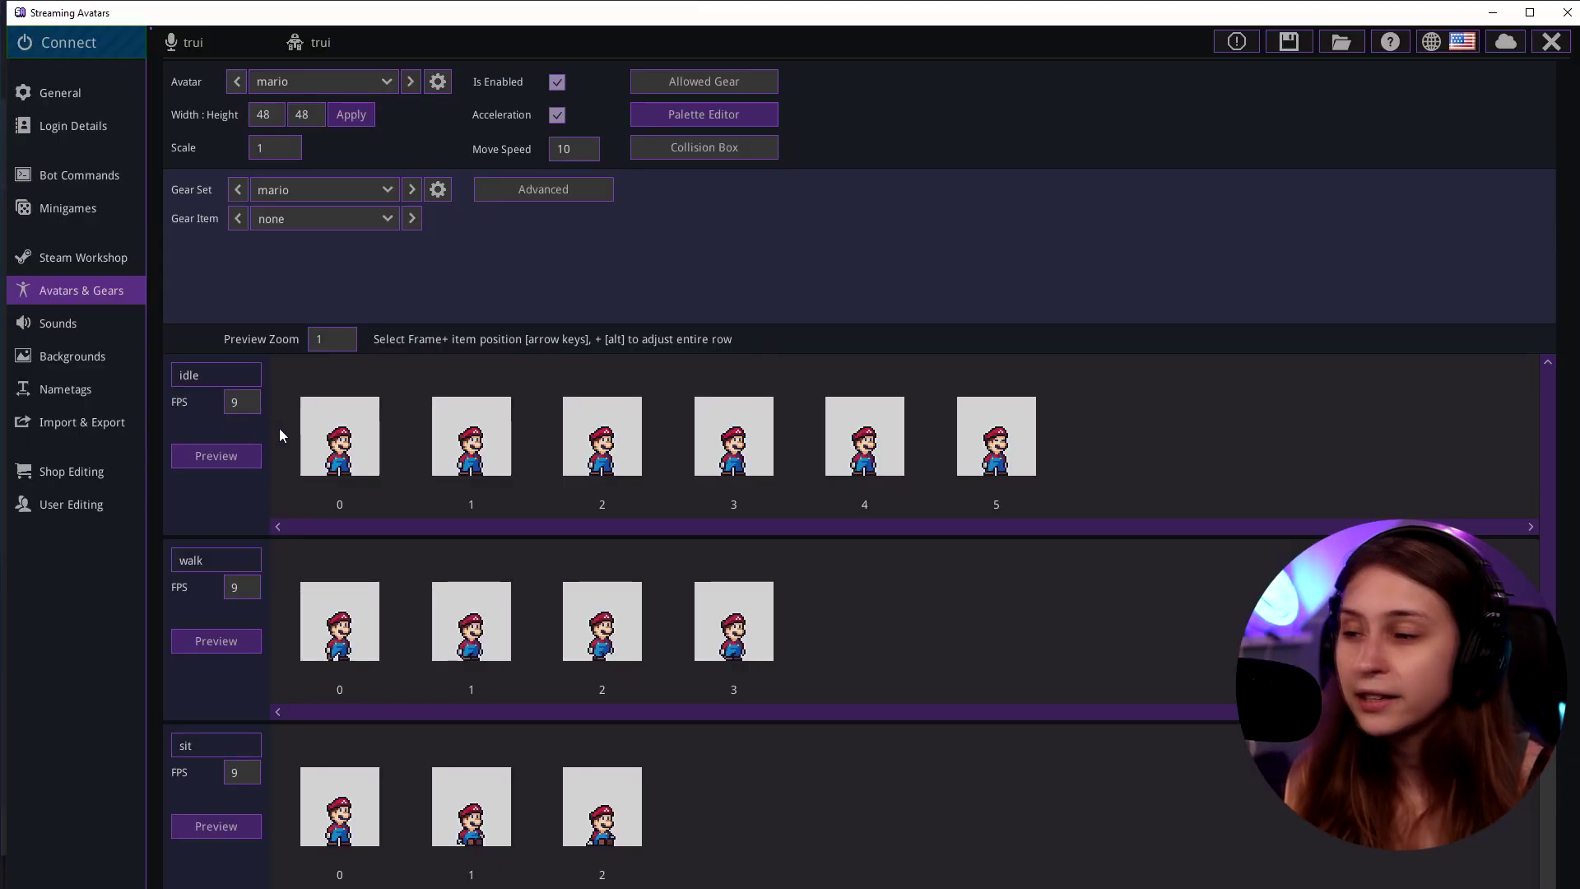
{"action": "left_click", "coordinate": [230, 459]}
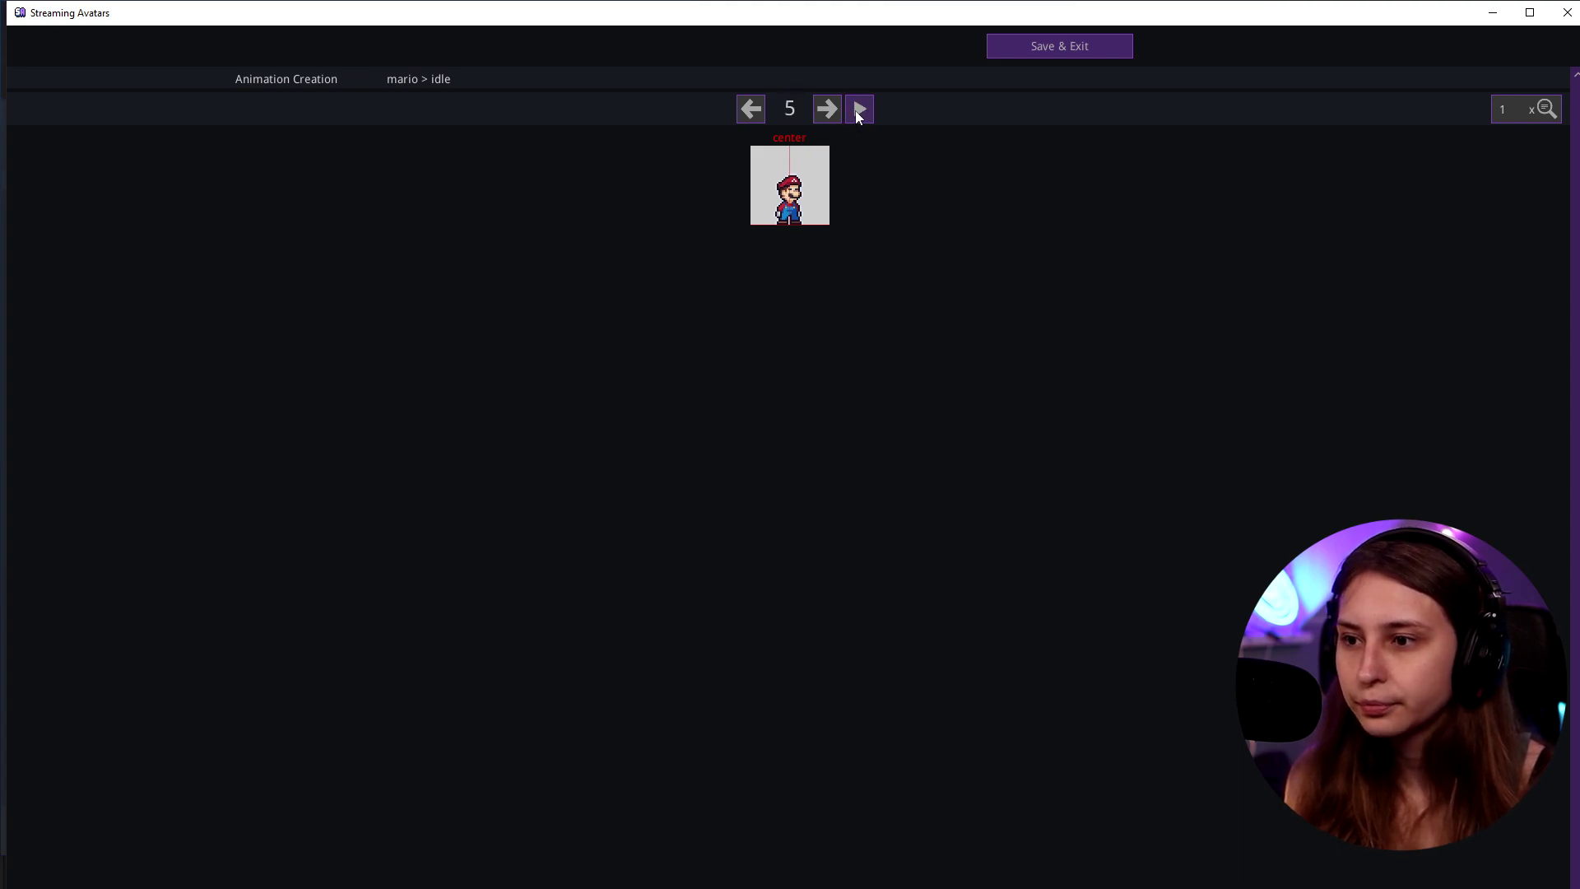
{"action": "left_click", "coordinate": [856, 110]}
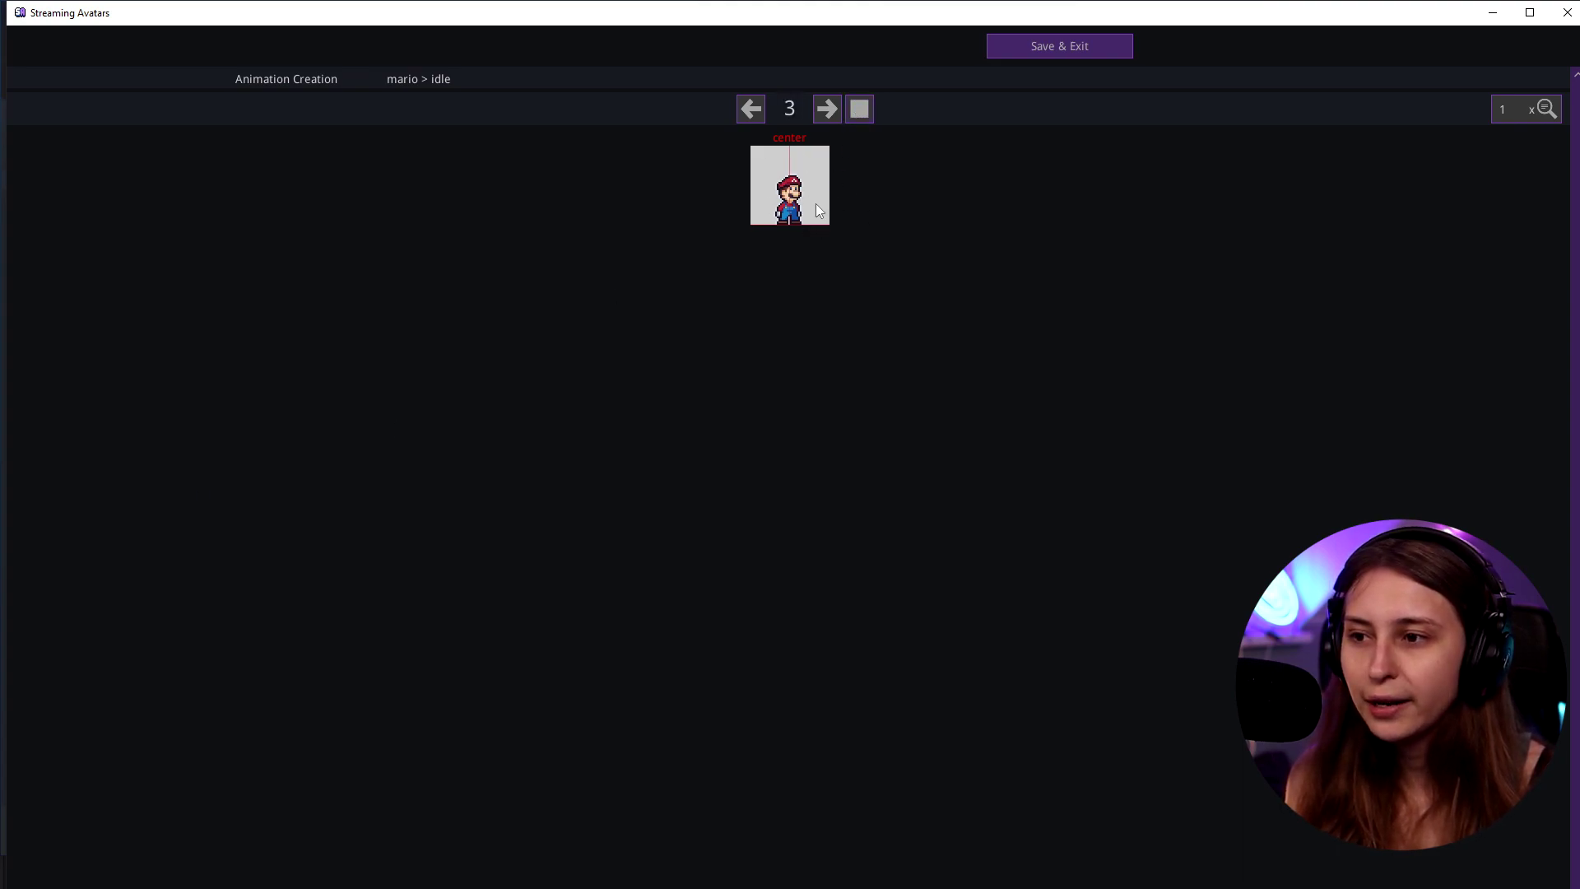
{"action": "left_click", "coordinate": [1024, 46]}
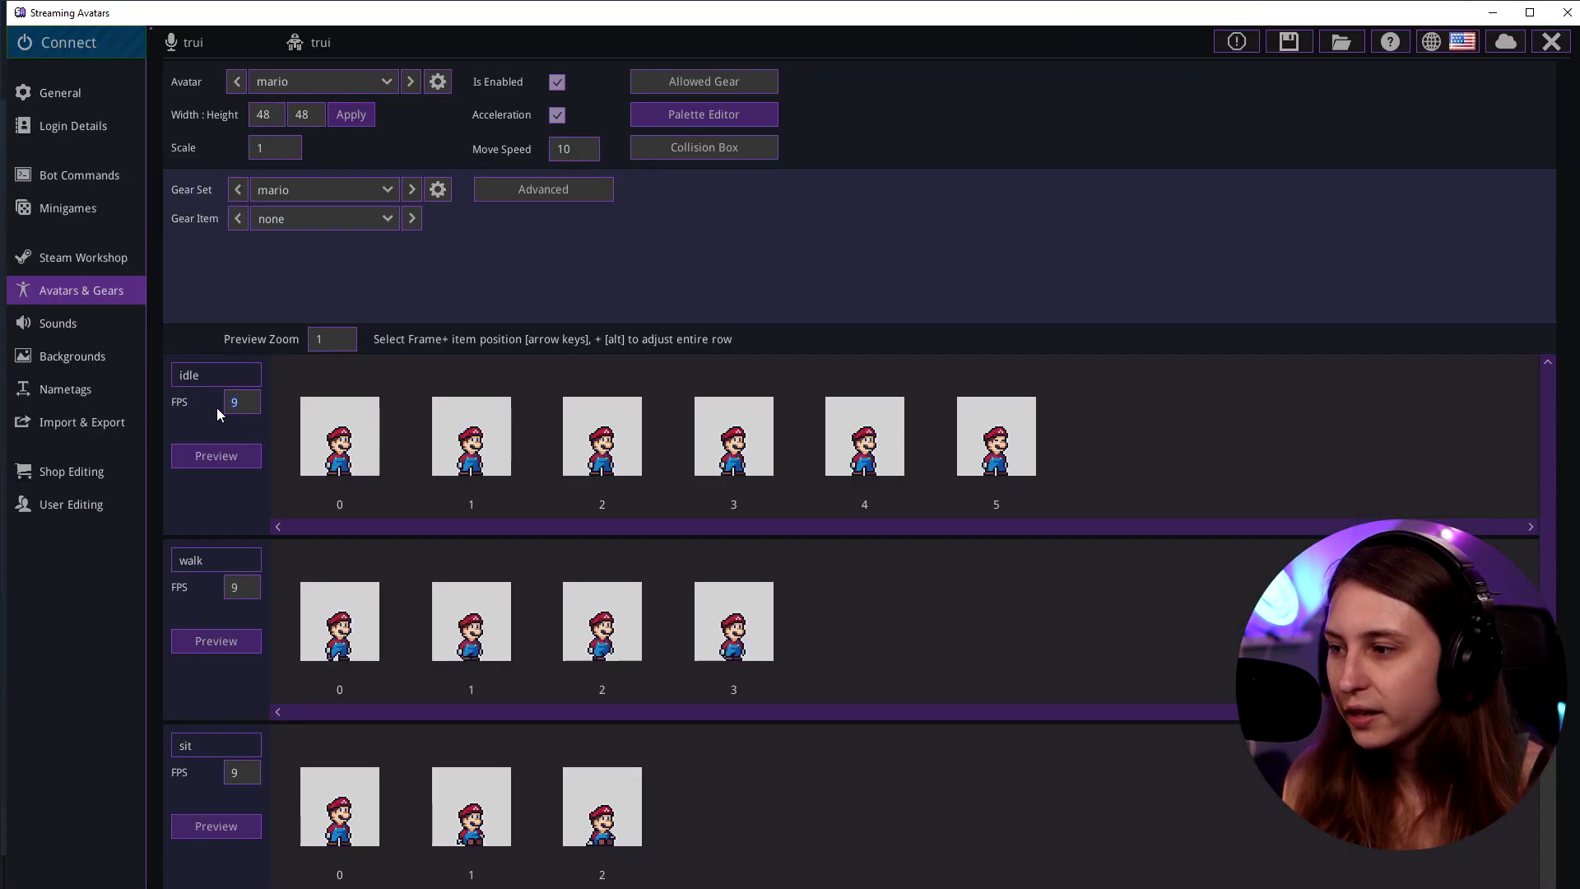
{"action": "left_click", "coordinate": [229, 403]}
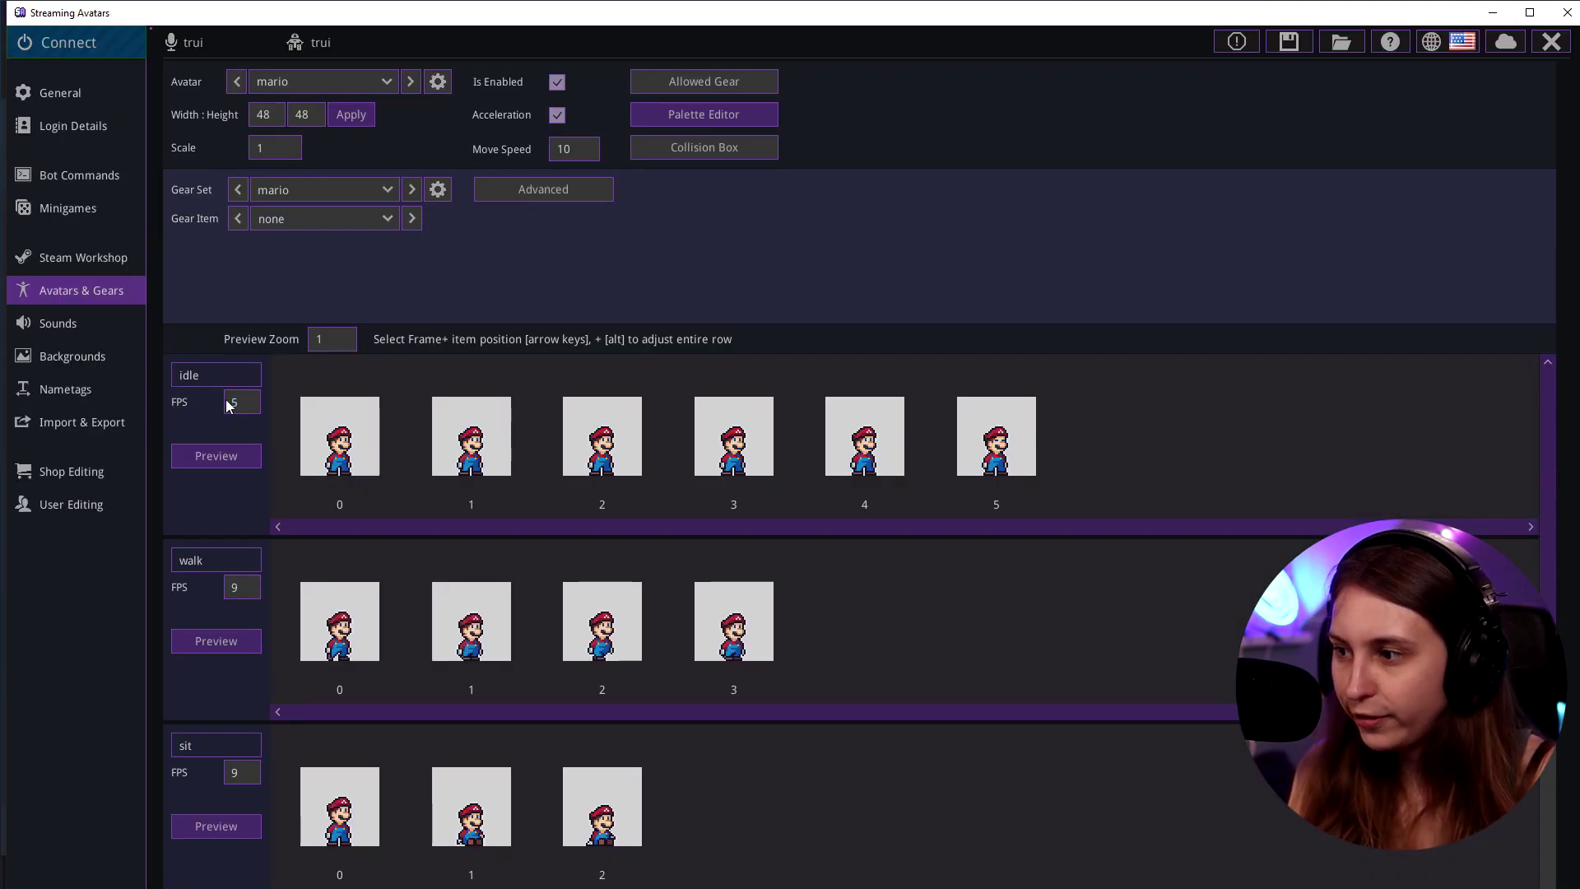
{"action": "type", "text": "50"}
{"action": "left_click", "coordinate": [195, 458]}
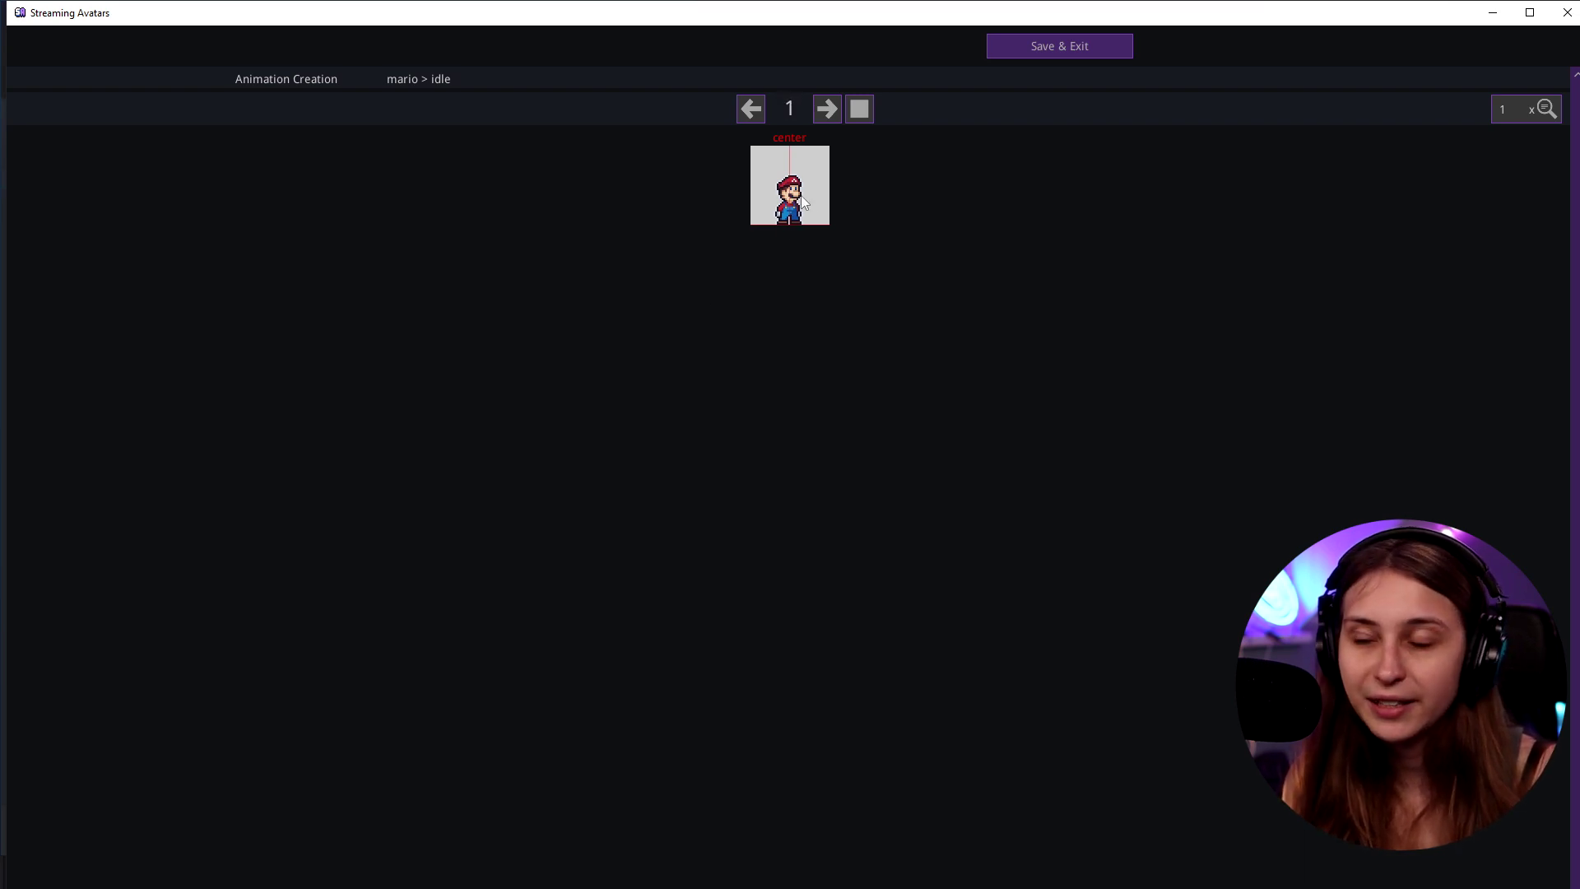
{"action": "left_click", "coordinate": [1033, 54]}
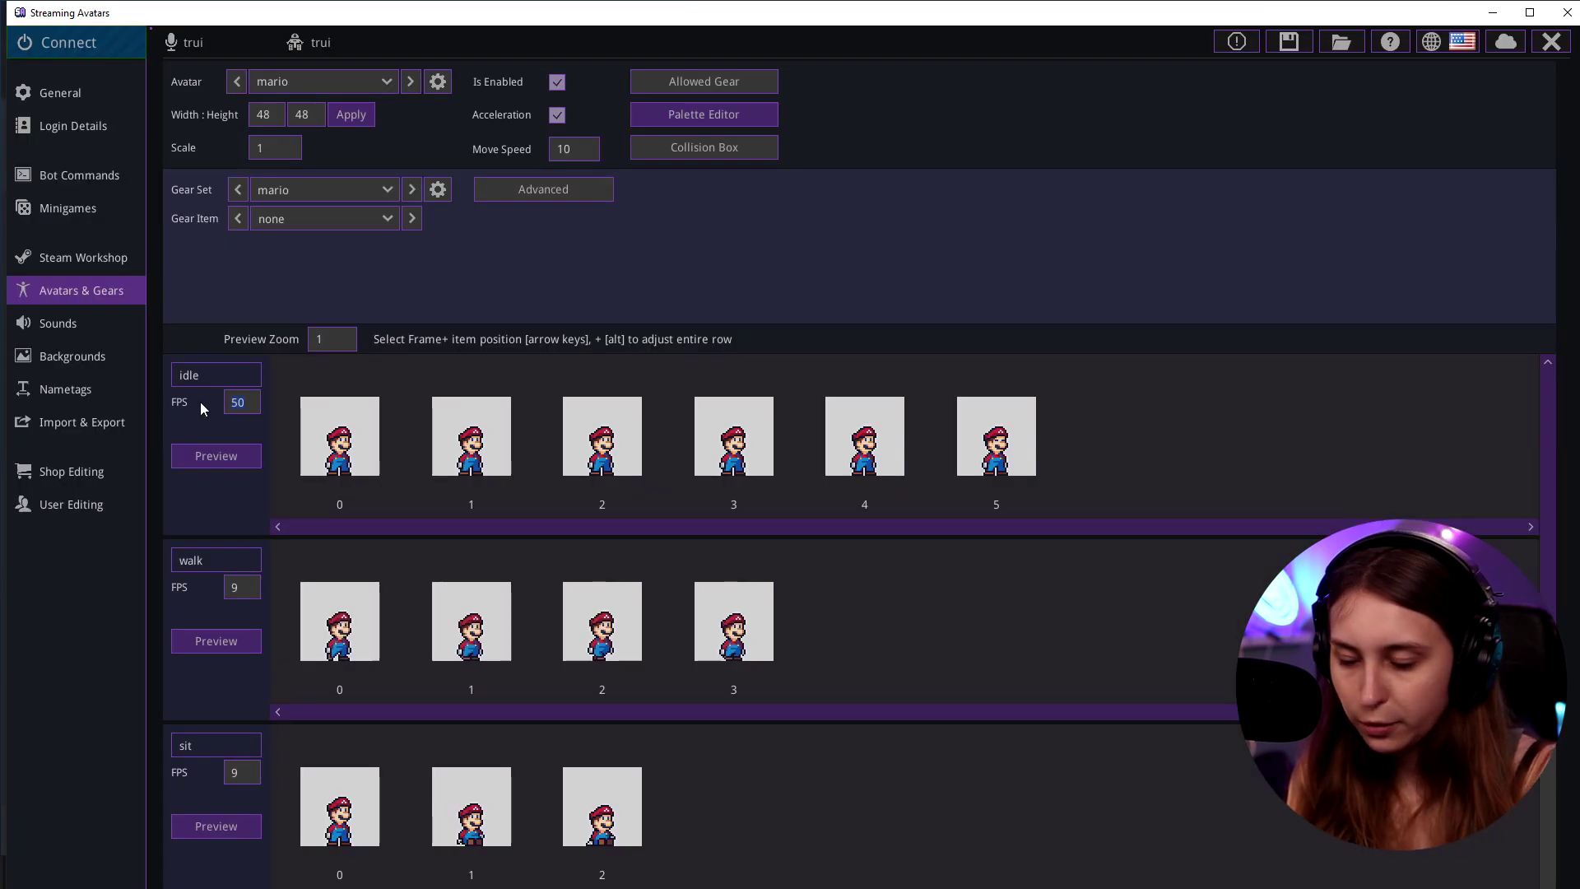
{"action": "left_click", "coordinate": [231, 454]}
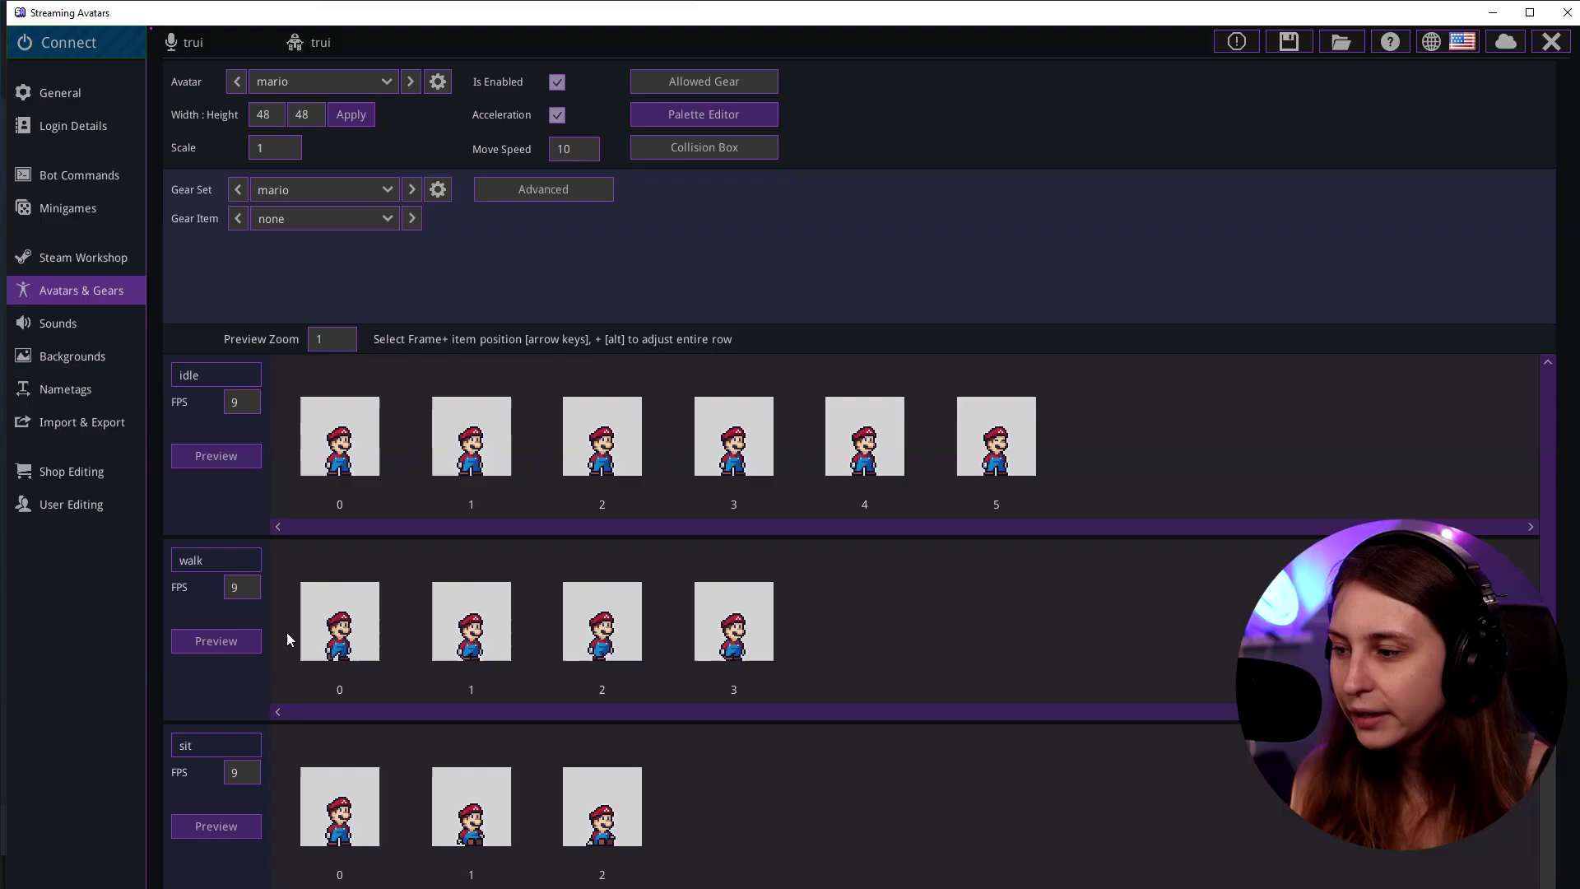
{"action": "left_click", "coordinate": [232, 645]}
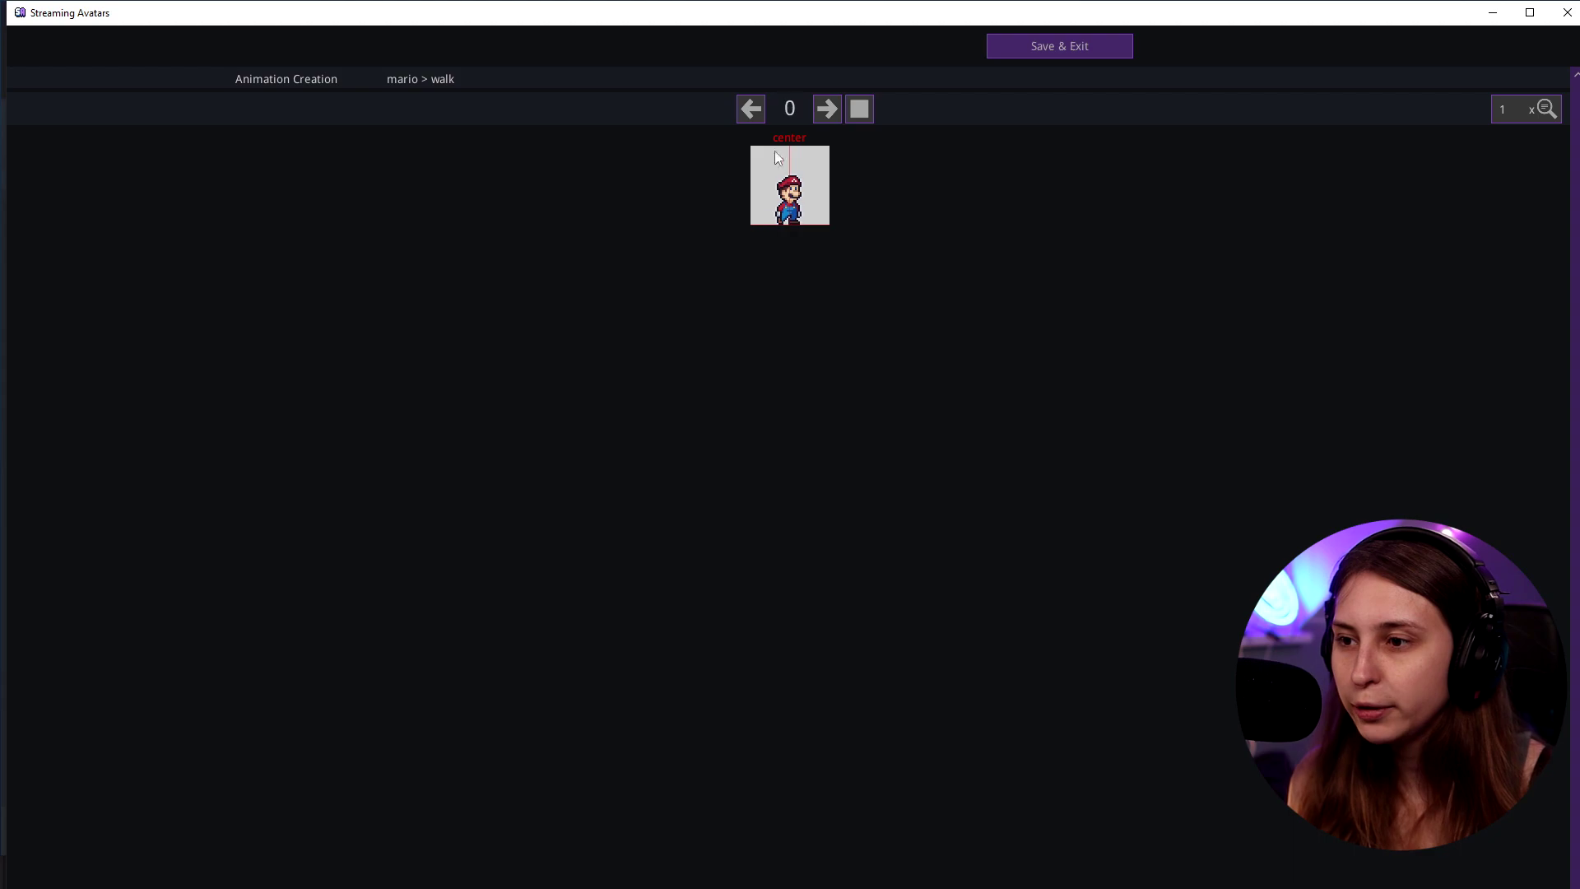
{"action": "left_click", "coordinate": [1059, 46]}
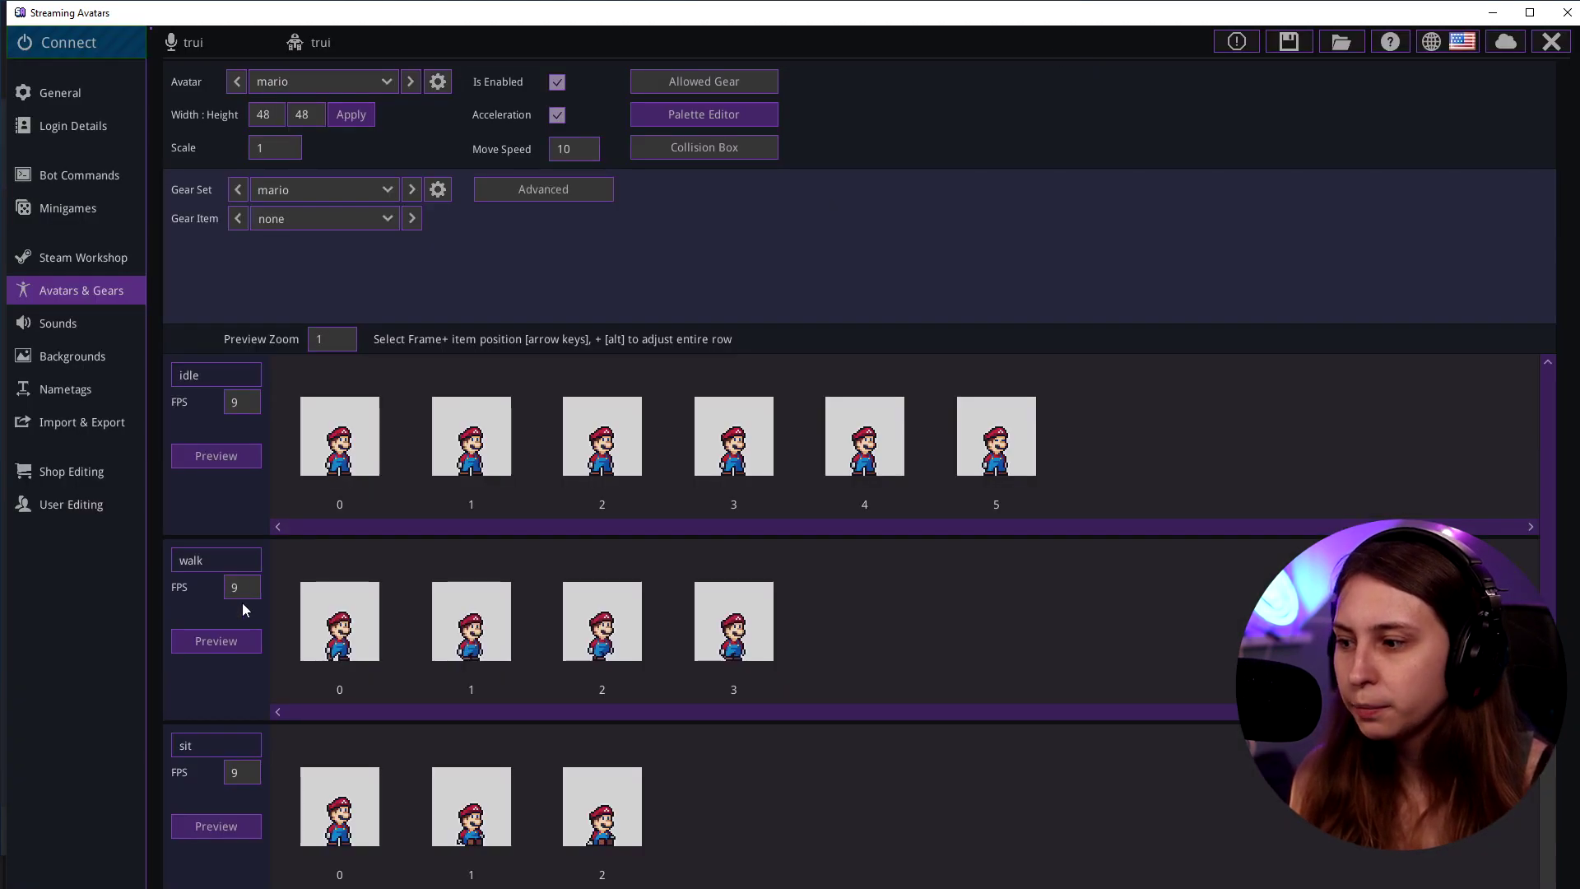
{"action": "scroll", "coordinate": [225, 591], "scroll_direction": "down", "scroll_amount": 5}
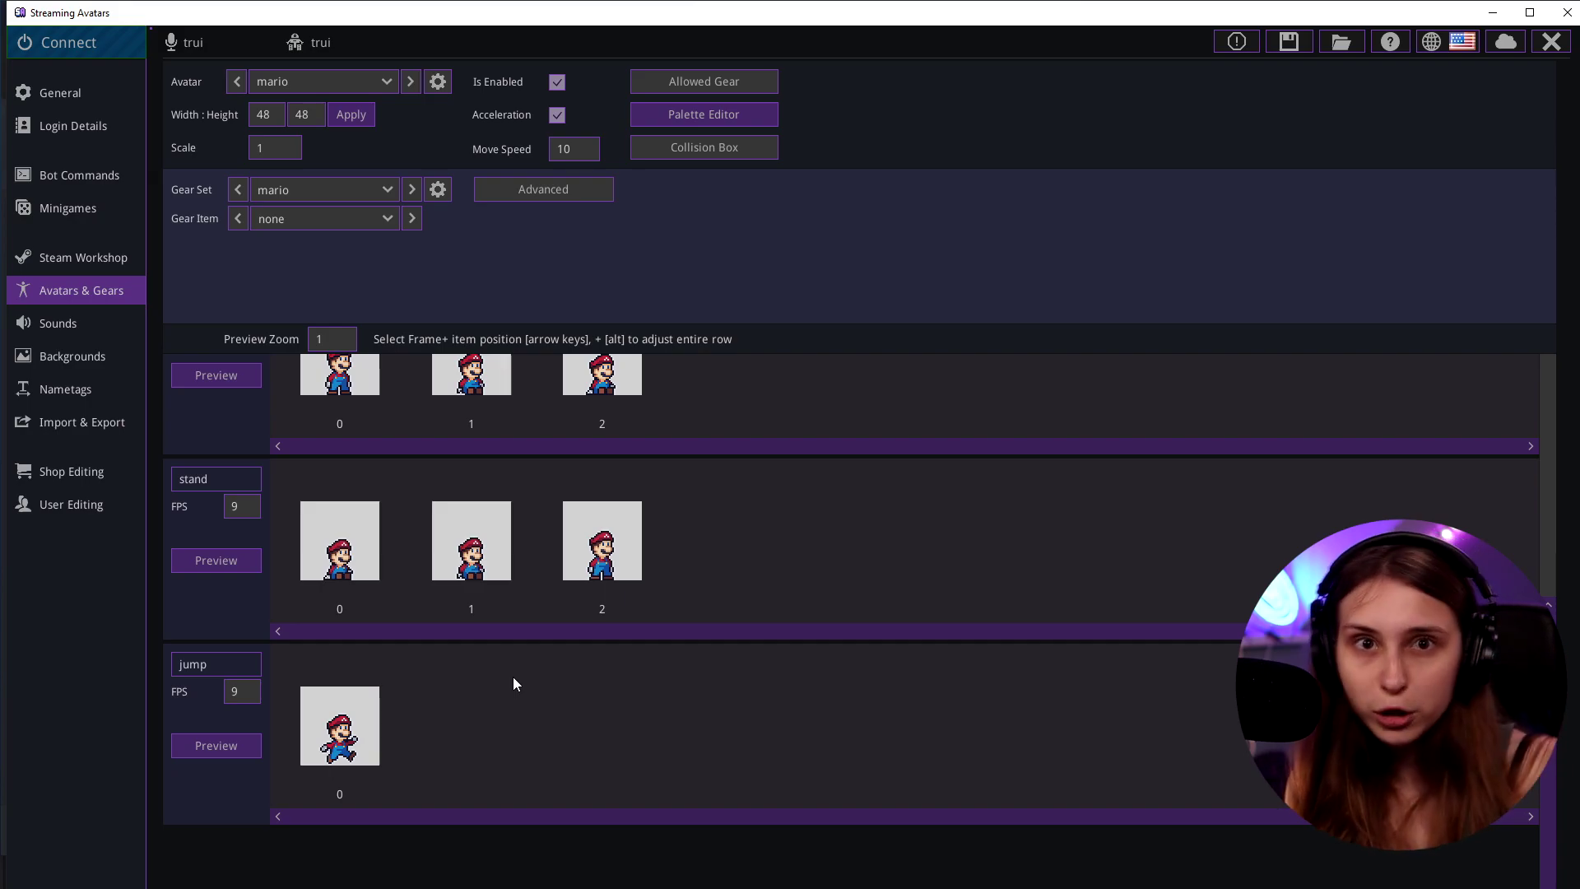
{"action": "scroll", "coordinate": [512, 677], "scroll_direction": "up", "scroll_amount": 5}
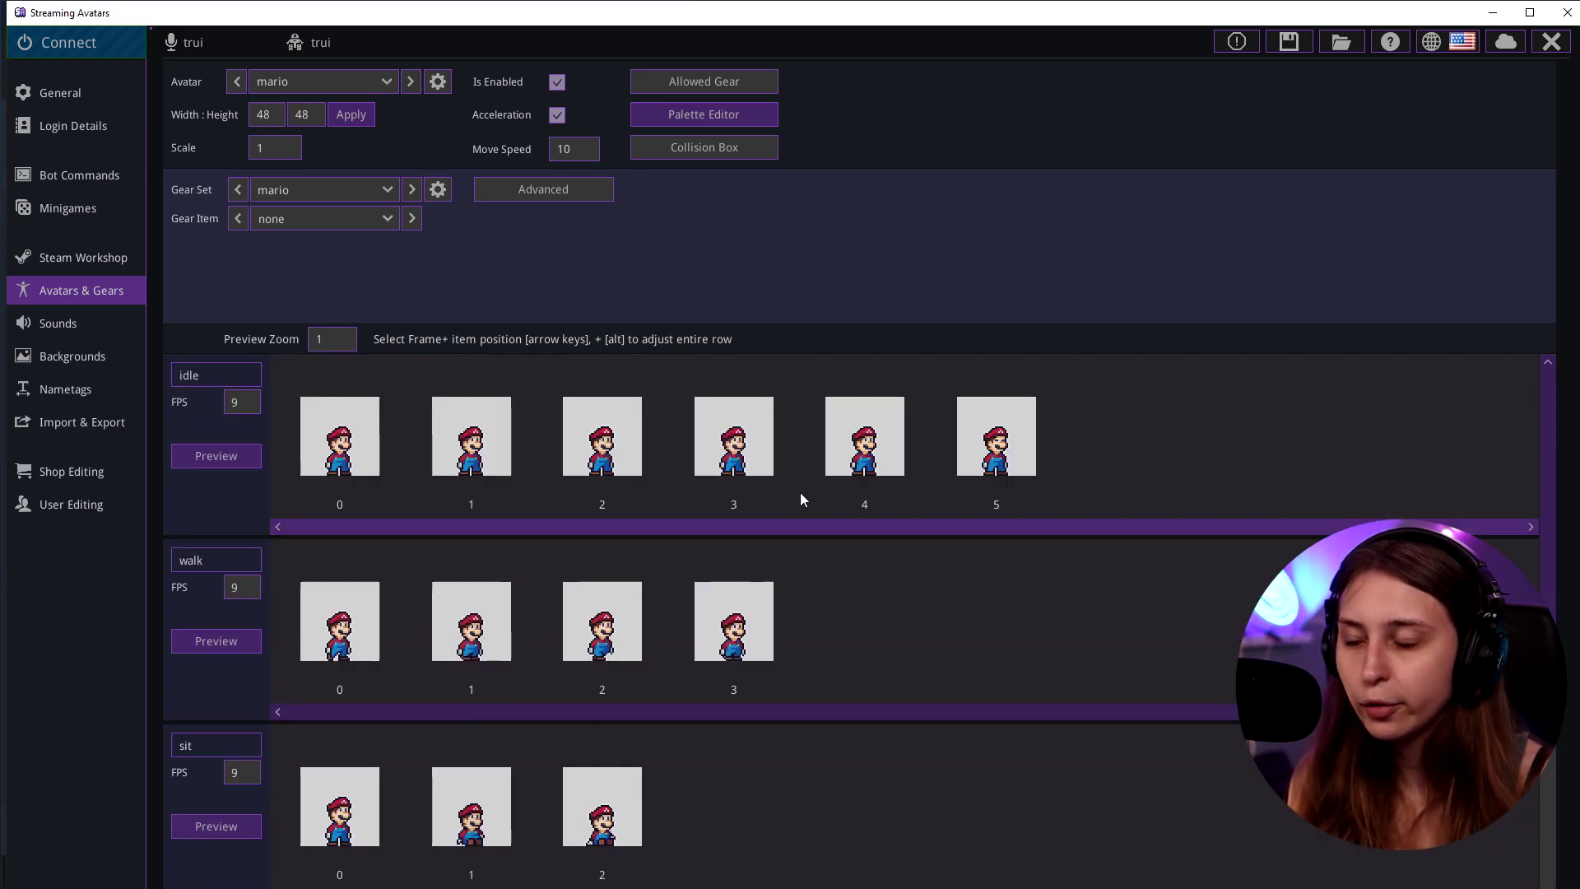
{"action": "scroll", "coordinate": [634, 494], "scroll_direction": "down", "scroll_amount": 5}
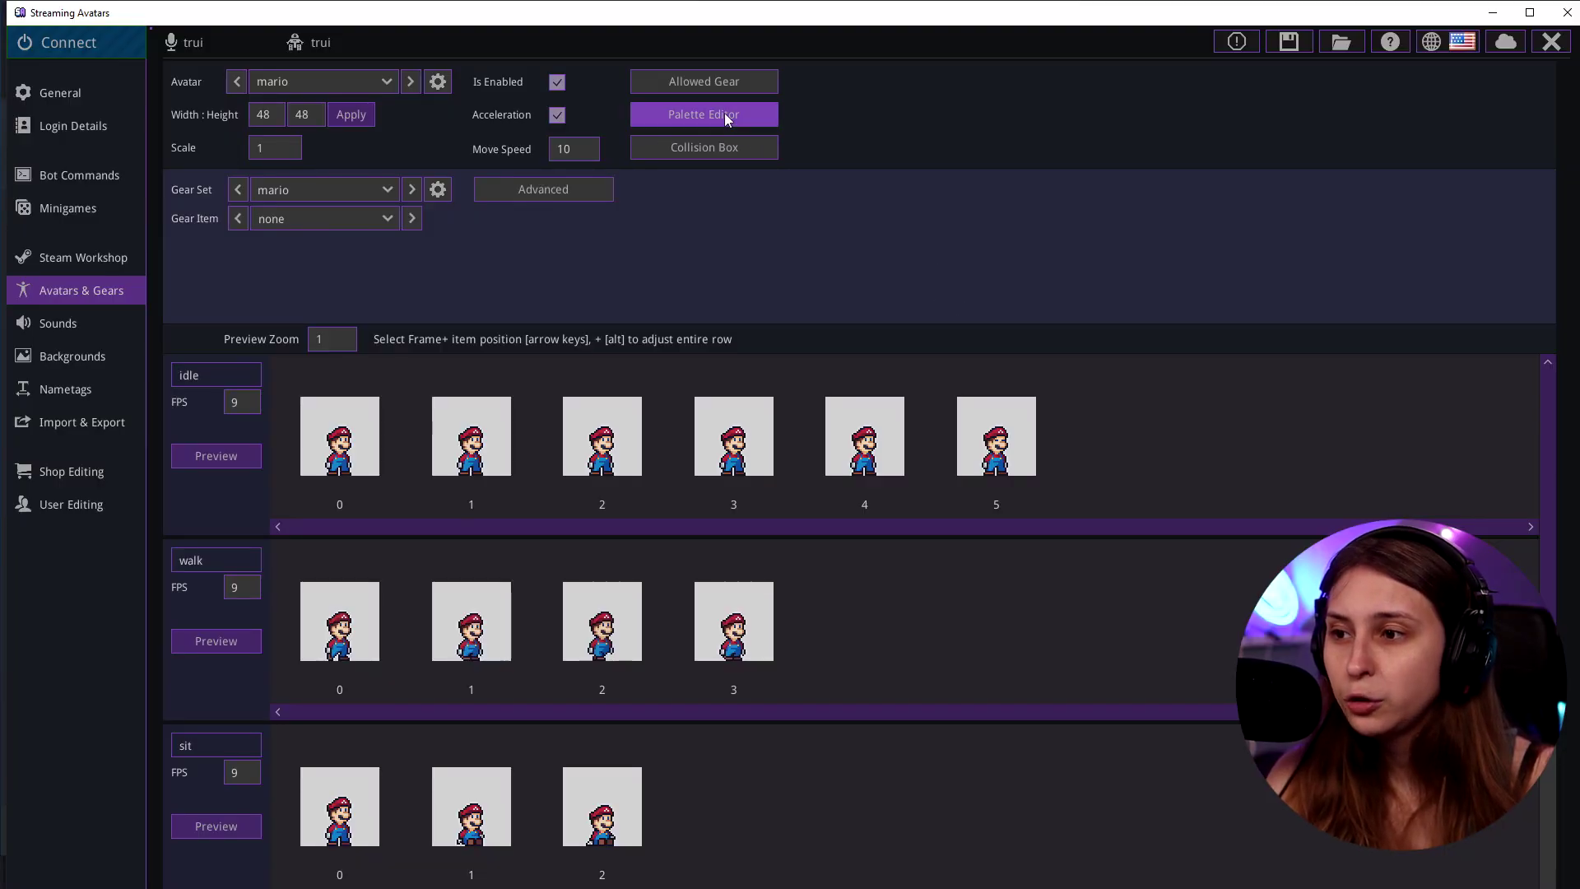
Open mario's palette editor and add red and light grey sampled from idle frame 0.
{"action": "left_click", "coordinate": [704, 114]}
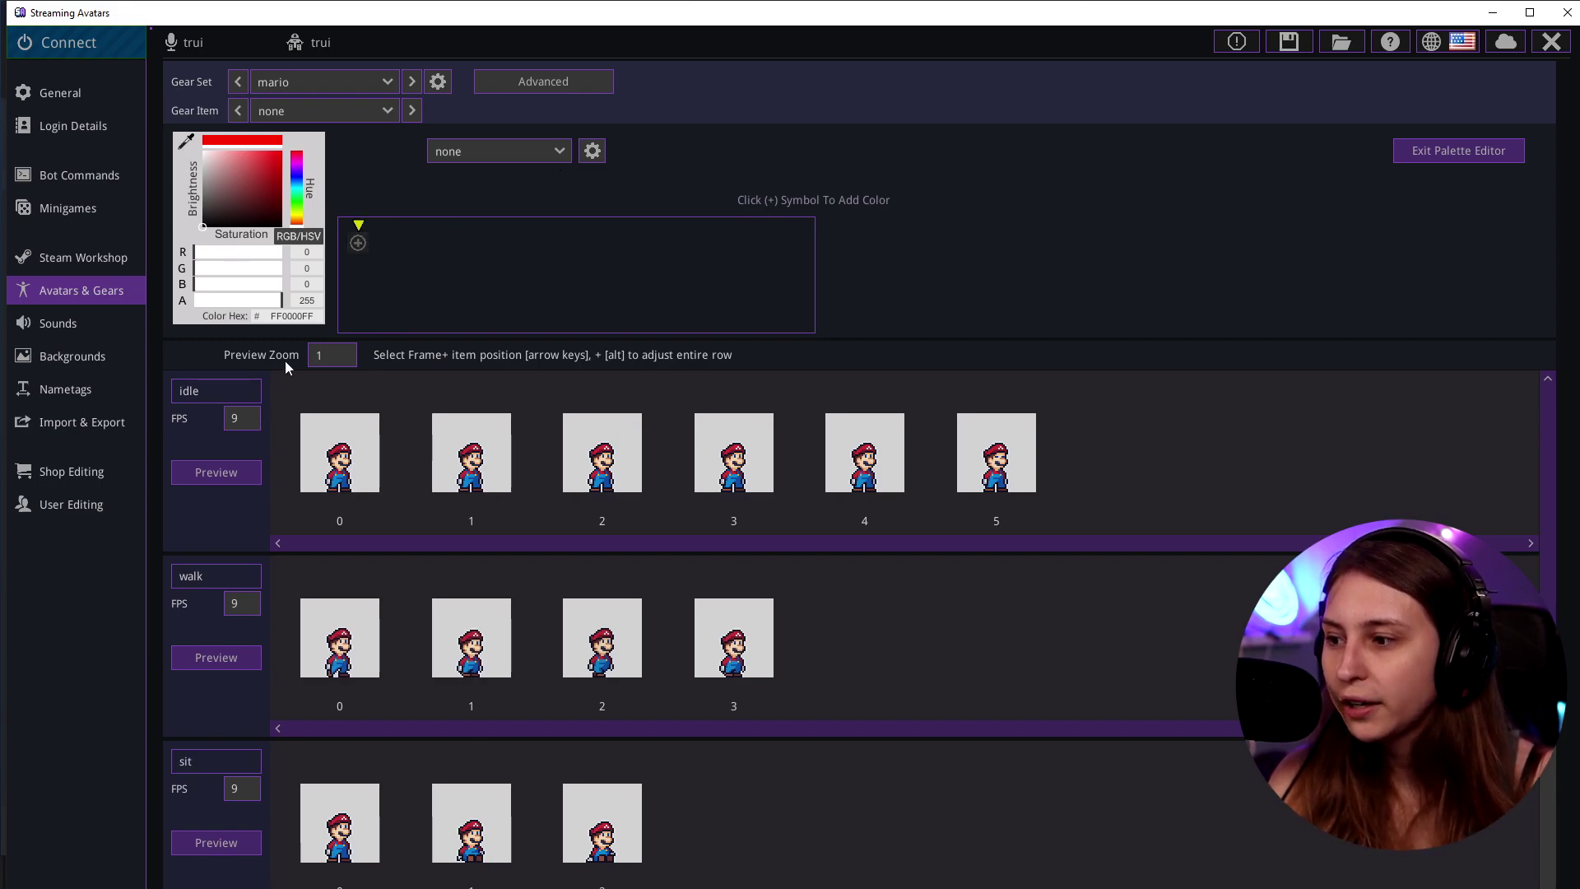
{"action": "left_click", "coordinate": [185, 144]}
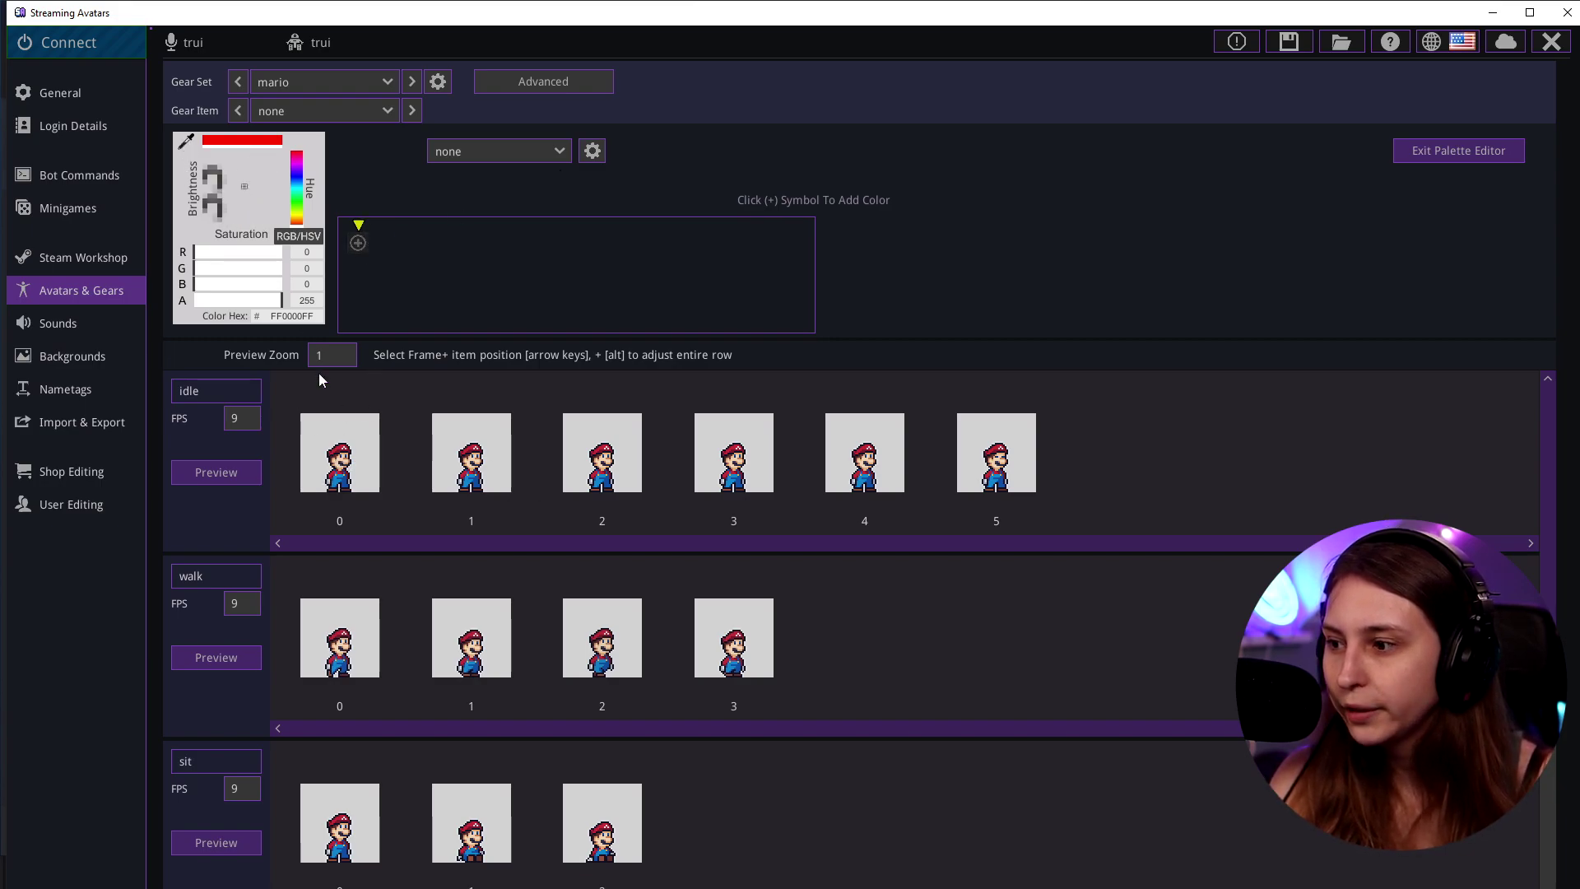
{"action": "left_click", "coordinate": [337, 455]}
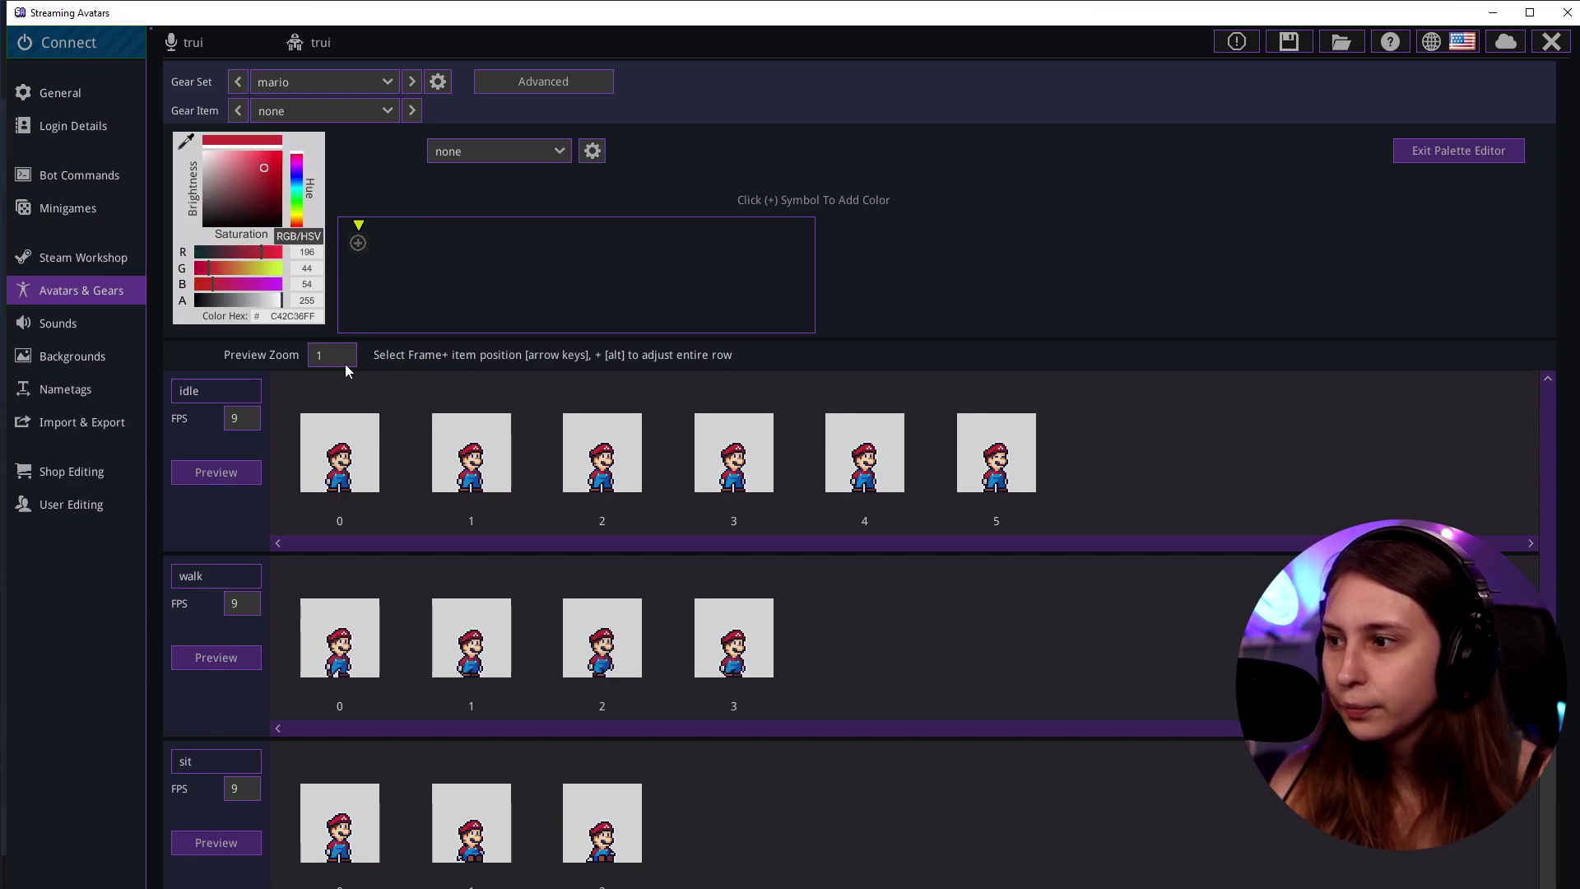
{"action": "left_click", "coordinate": [358, 242]}
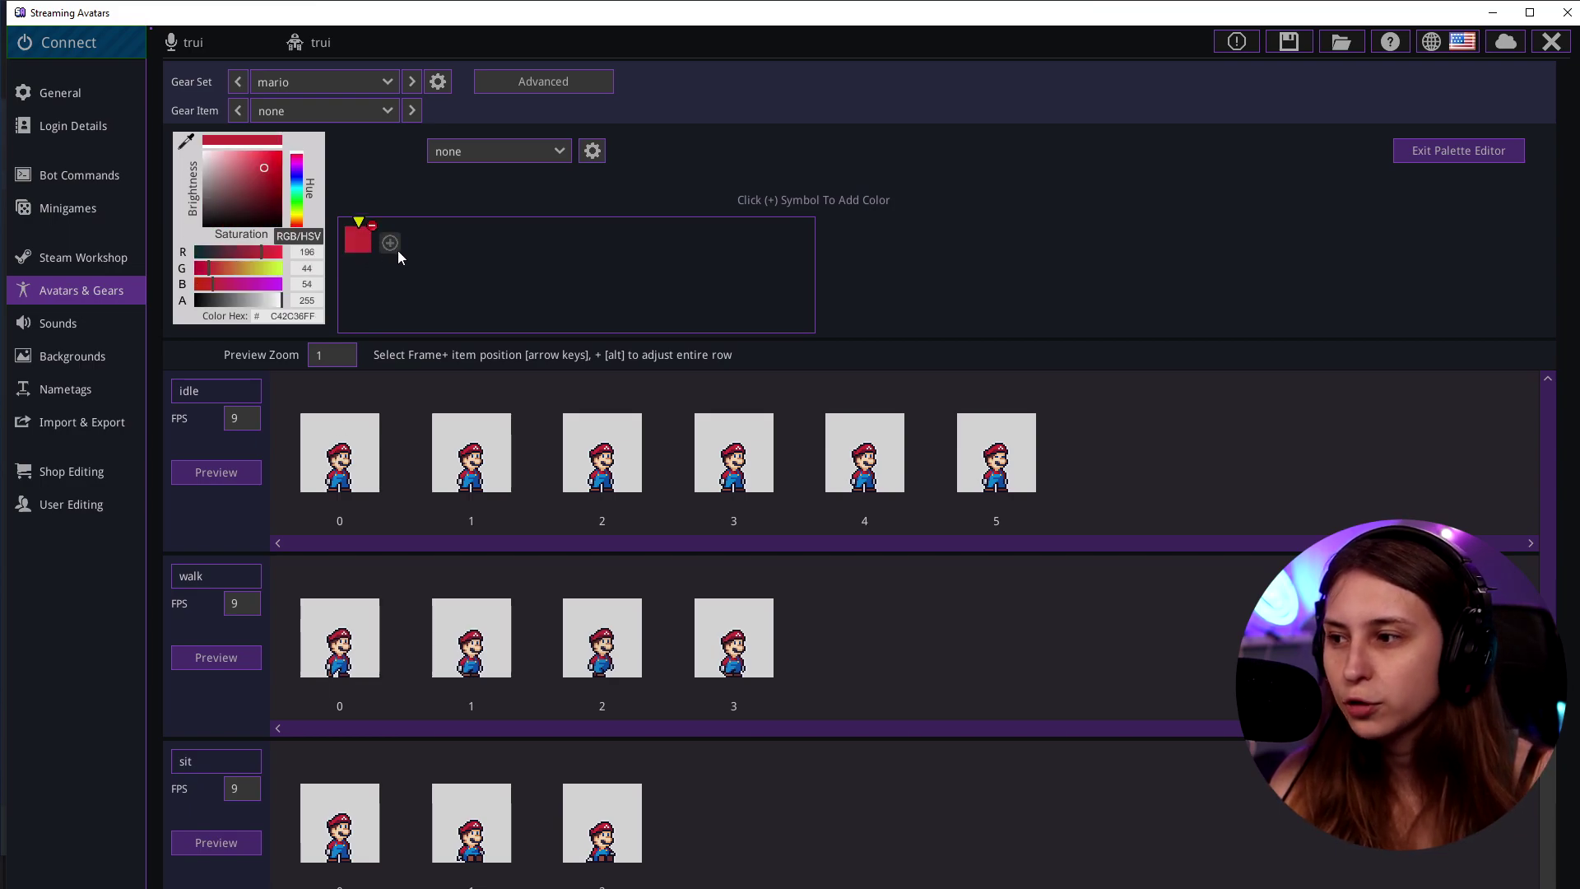
{"action": "left_click", "coordinate": [186, 144]}
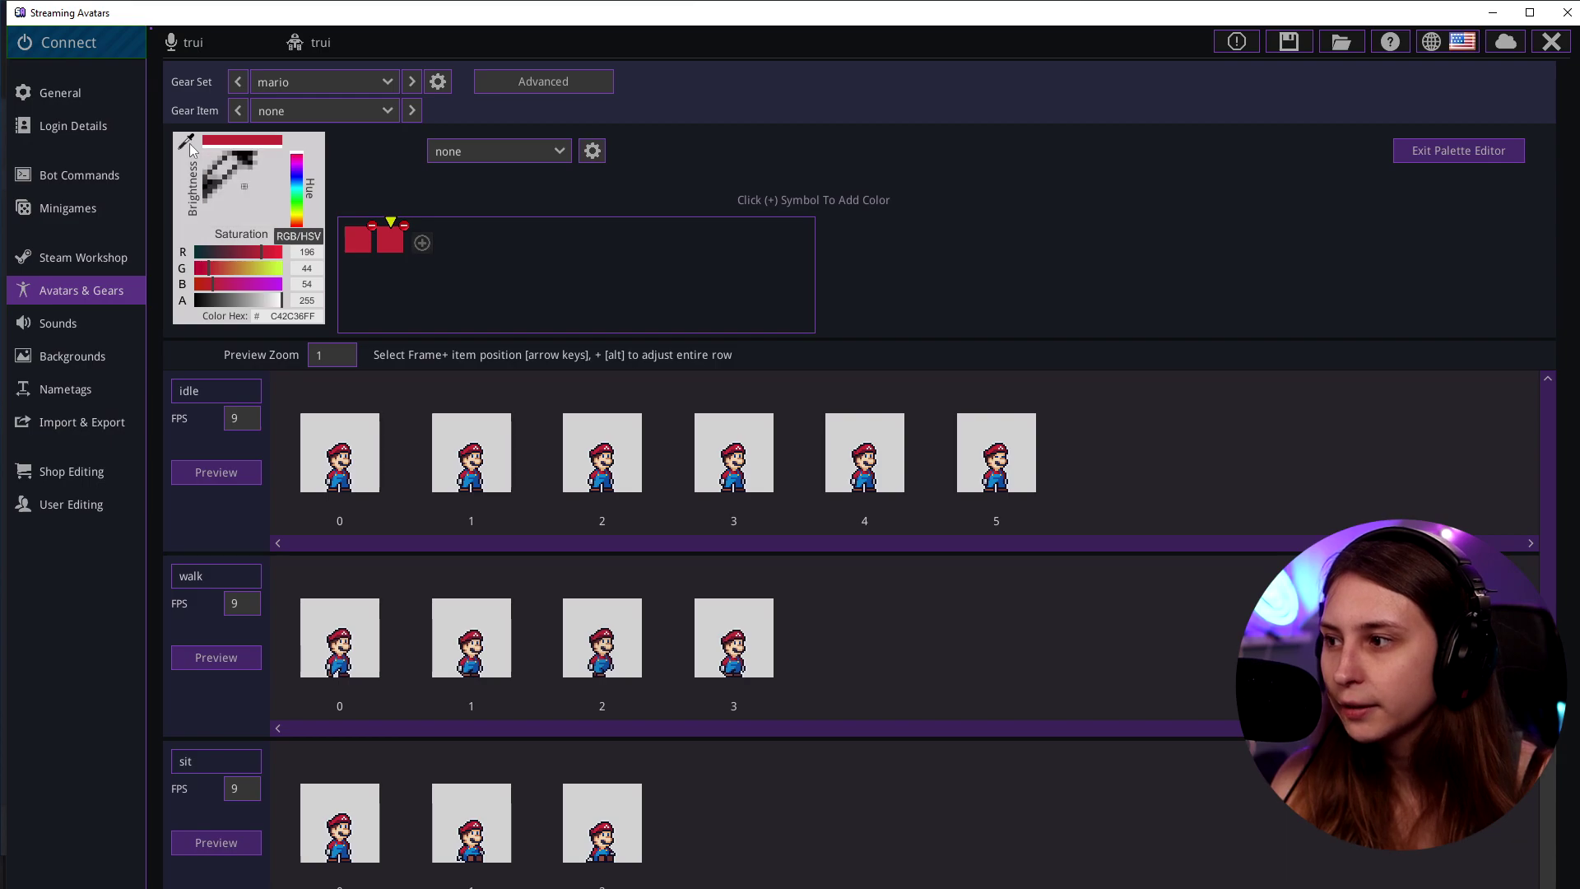
{"action": "left_click", "coordinate": [346, 451]}
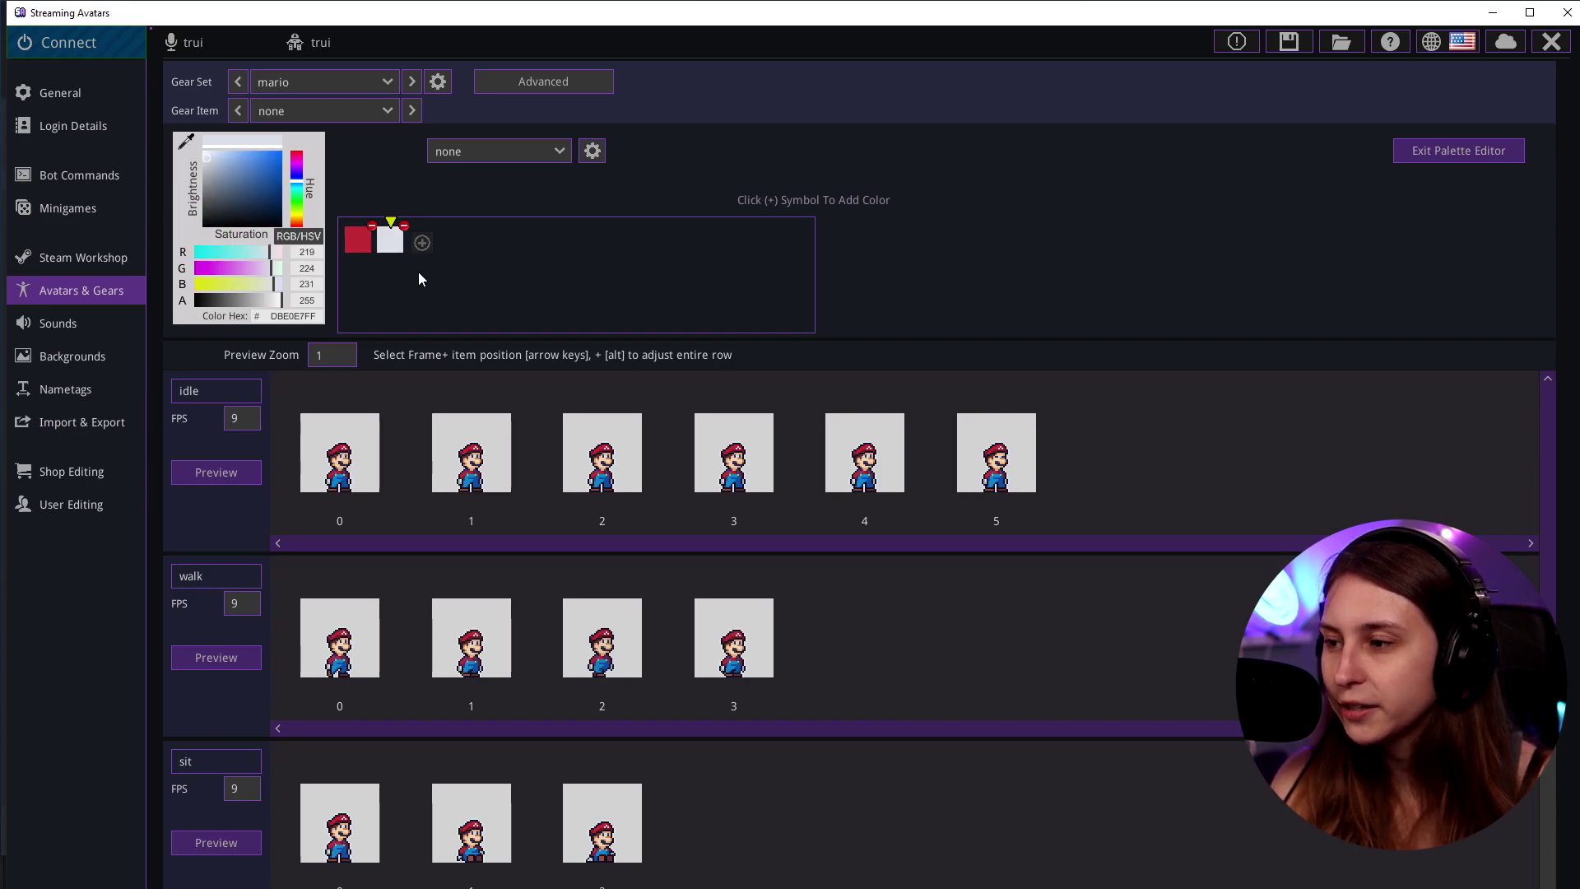
{"action": "left_click", "coordinate": [423, 243]}
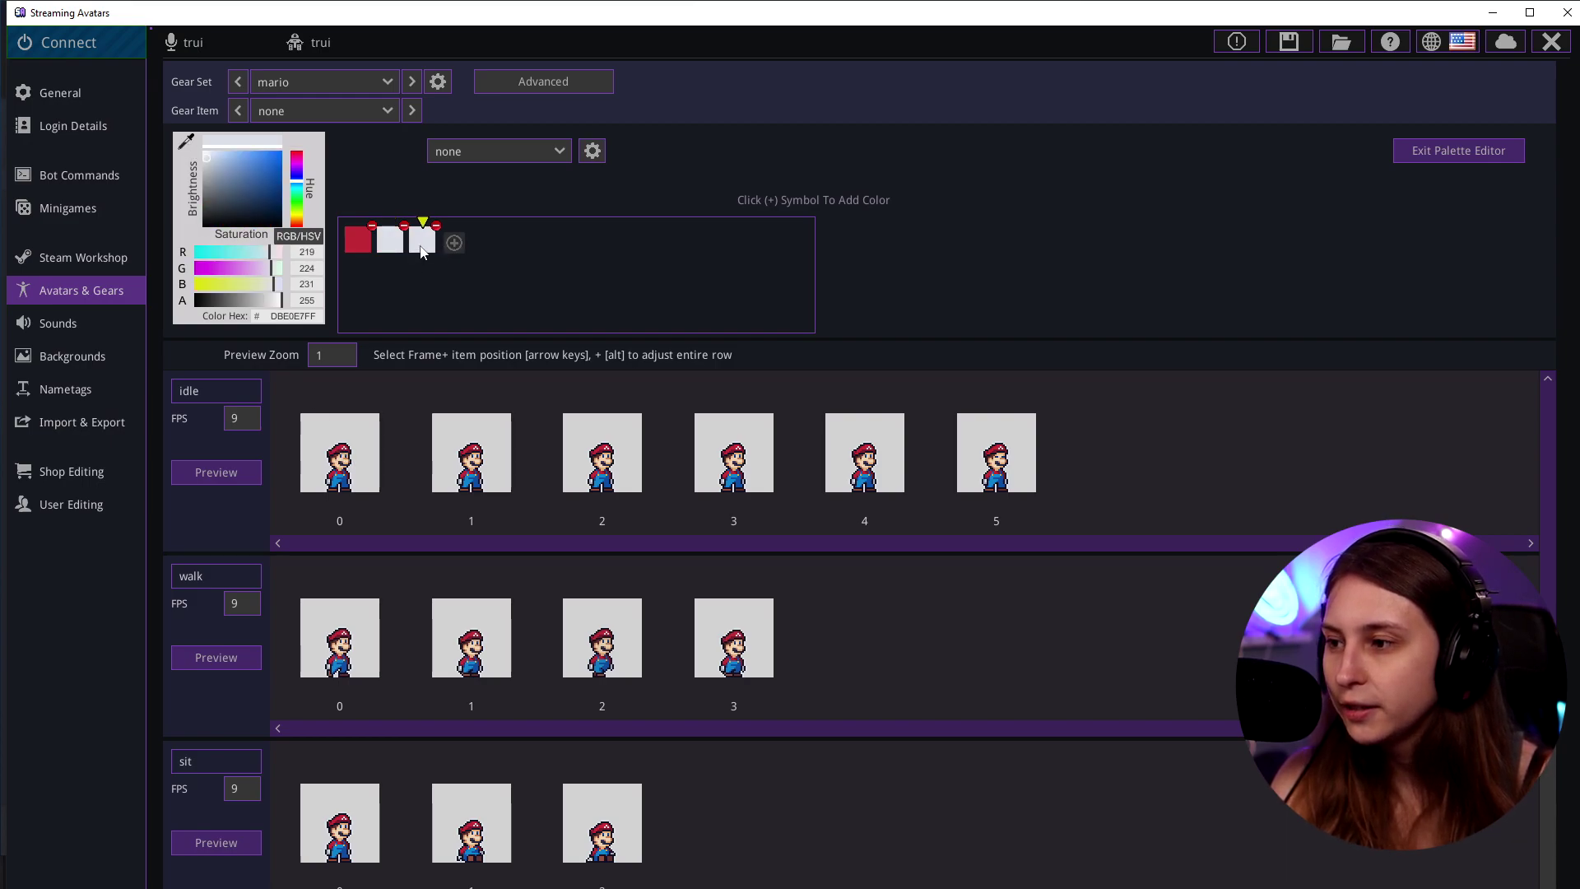
Sample Mario's dark red and remaining darker colours into the palette.
{"action": "left_click", "coordinate": [186, 148]}
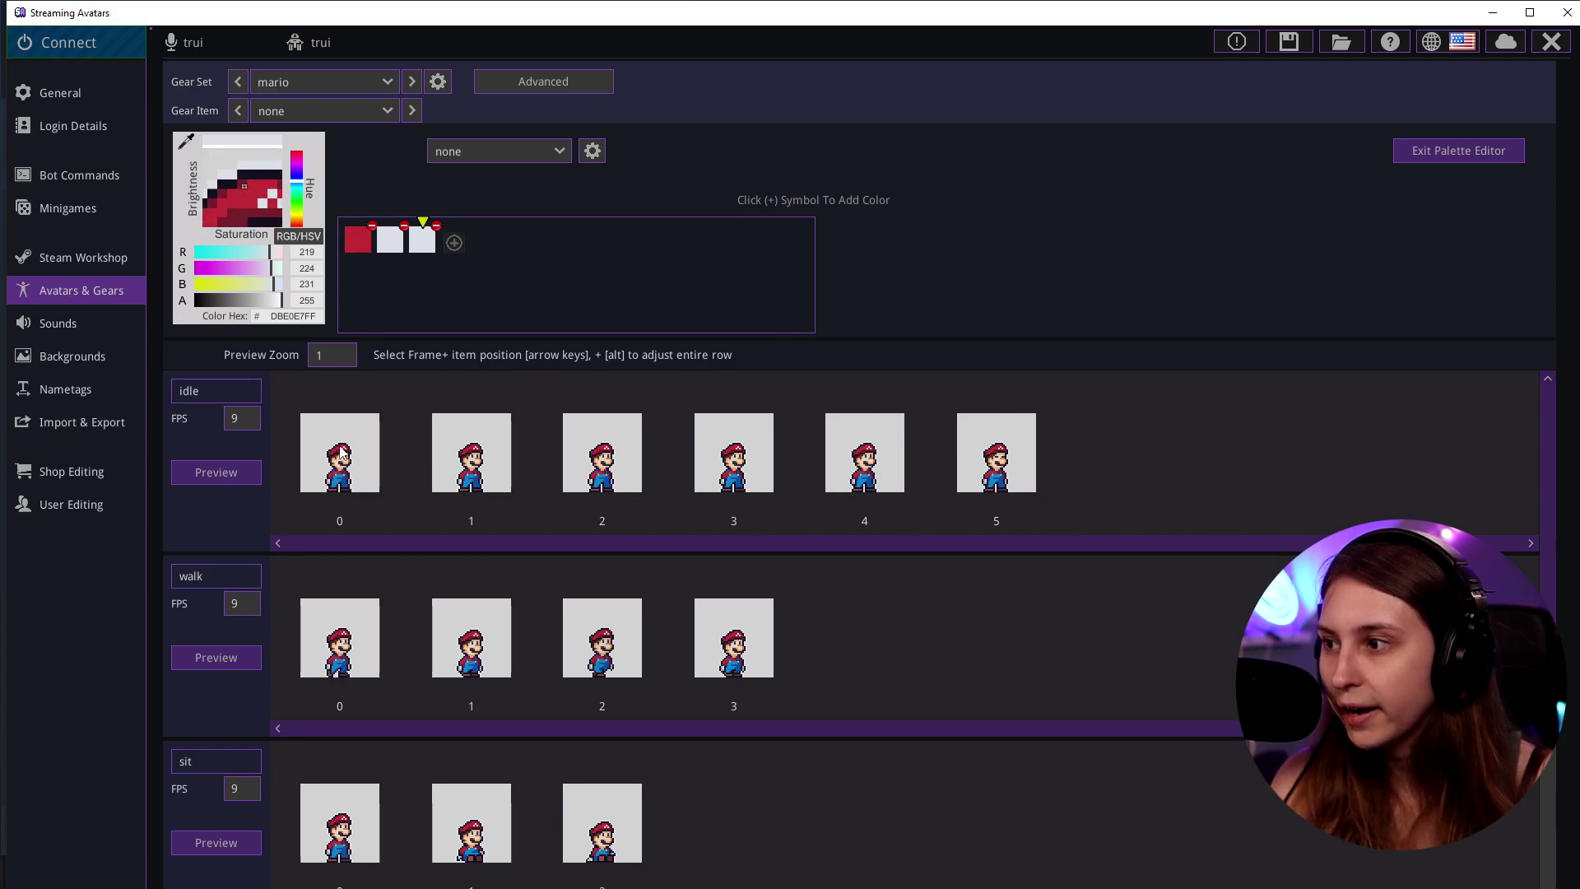
{"action": "left_click", "coordinate": [341, 452]}
{"action": "left_click", "coordinate": [454, 243]}
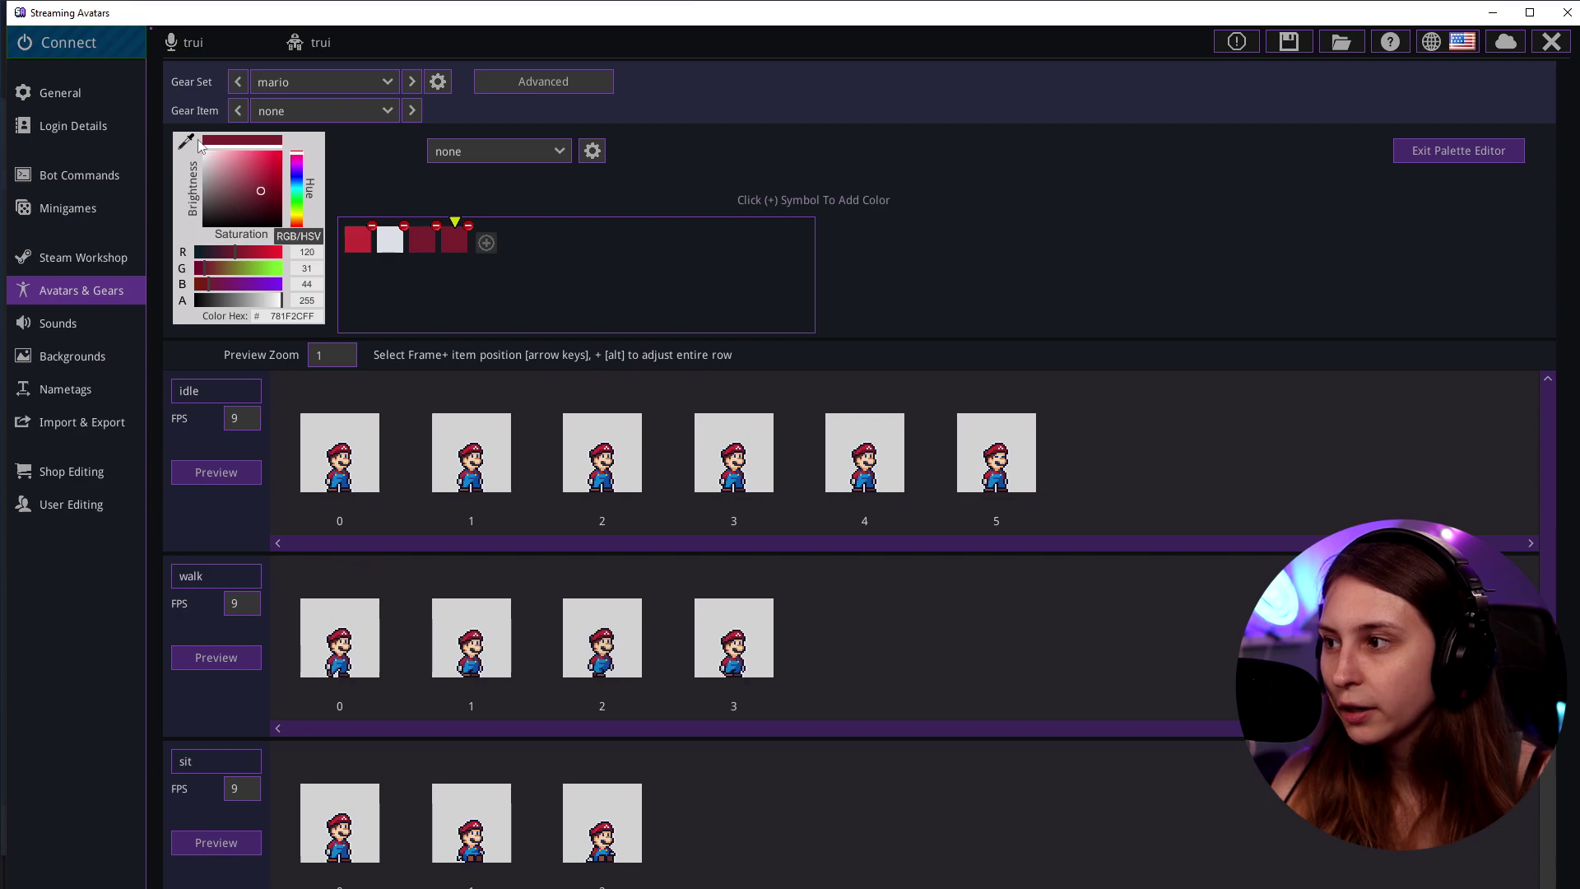
{"action": "left_click", "coordinate": [185, 147]}
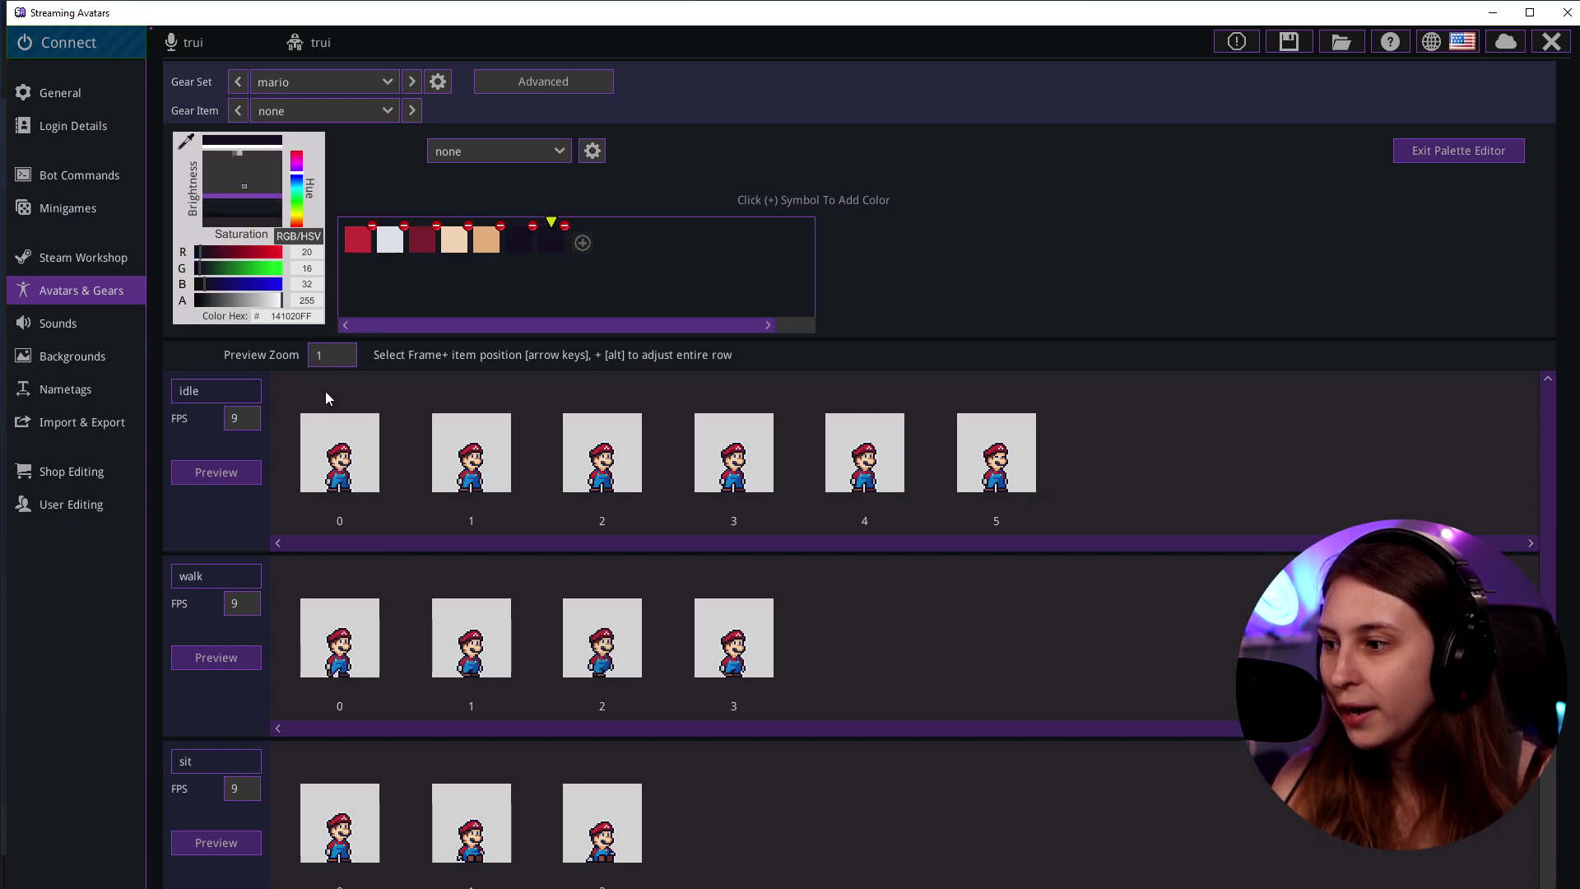
{"action": "left_click", "coordinate": [349, 457]}
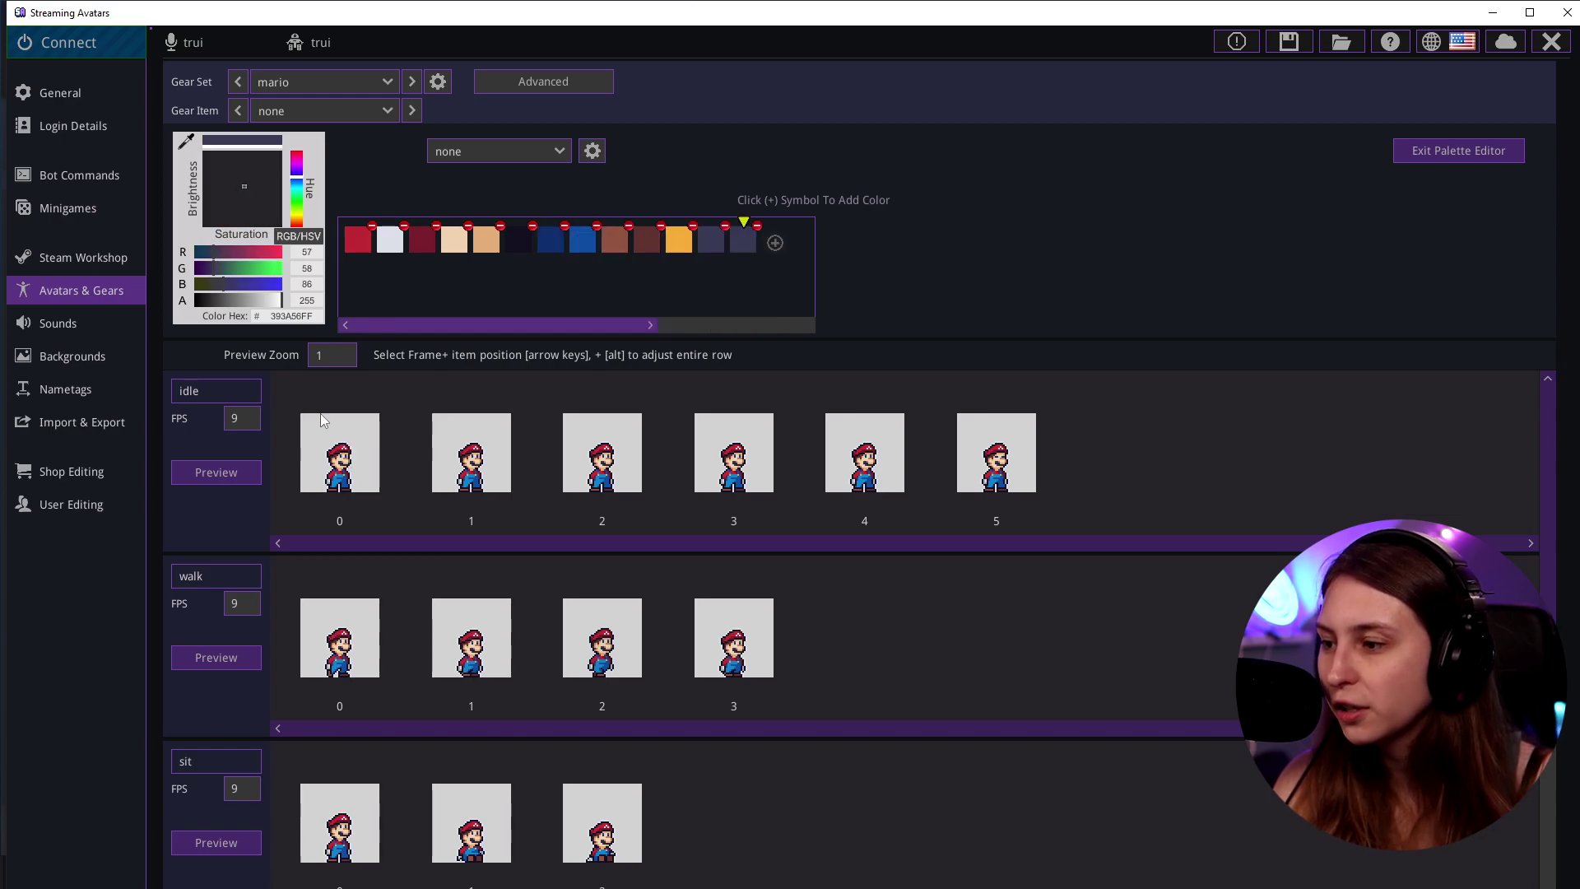
{"action": "left_click", "coordinate": [346, 472]}
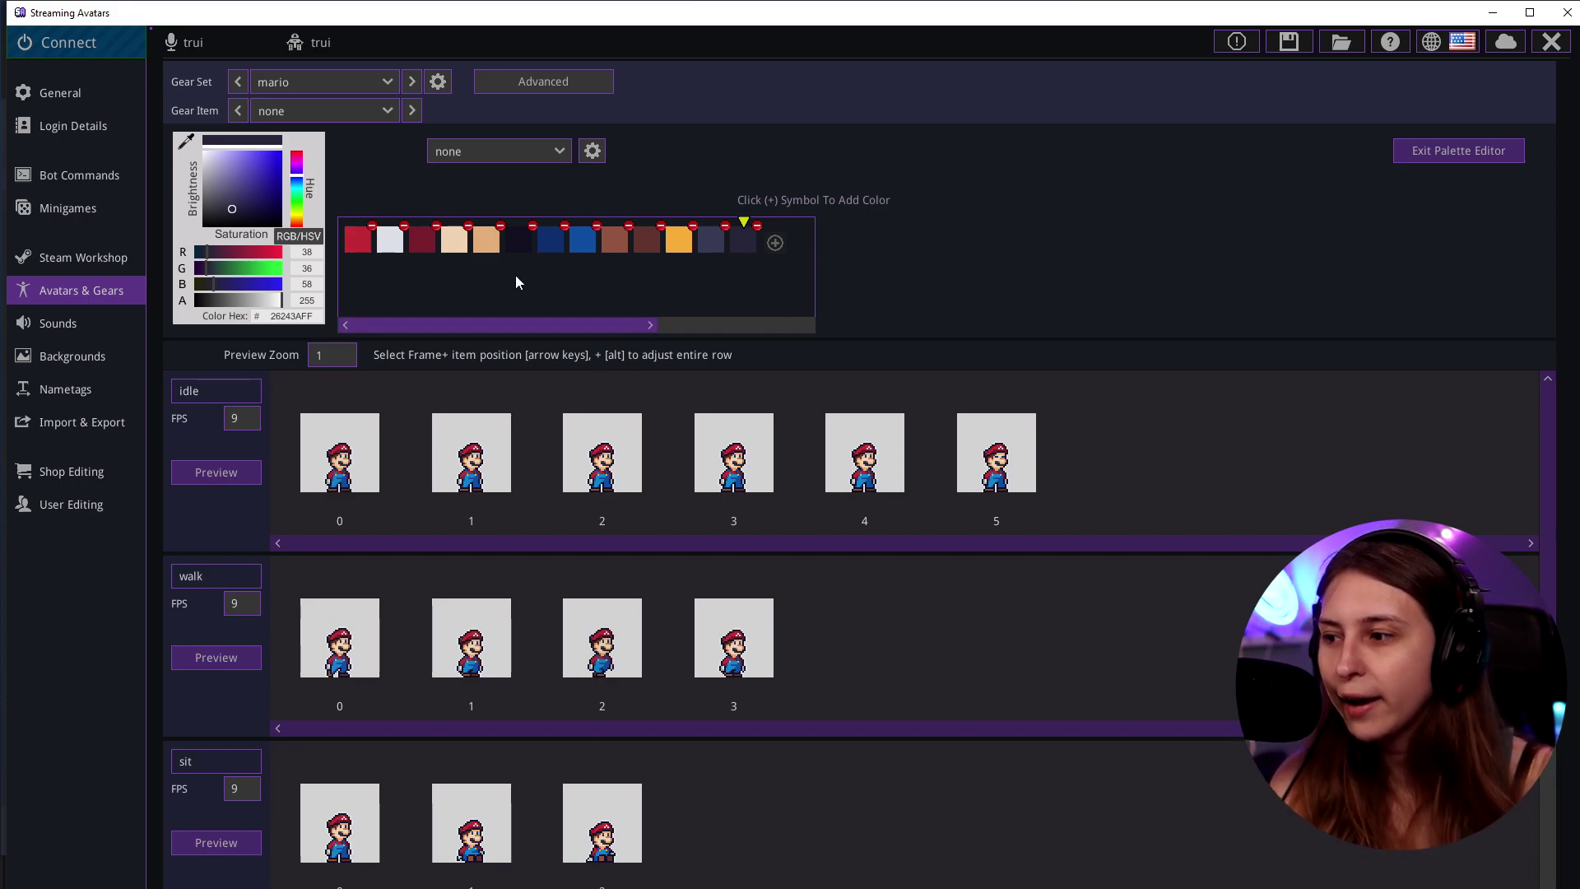
{"action": "left_click_drag", "start_coordinate": [643, 325], "coordinate": [490, 330]}
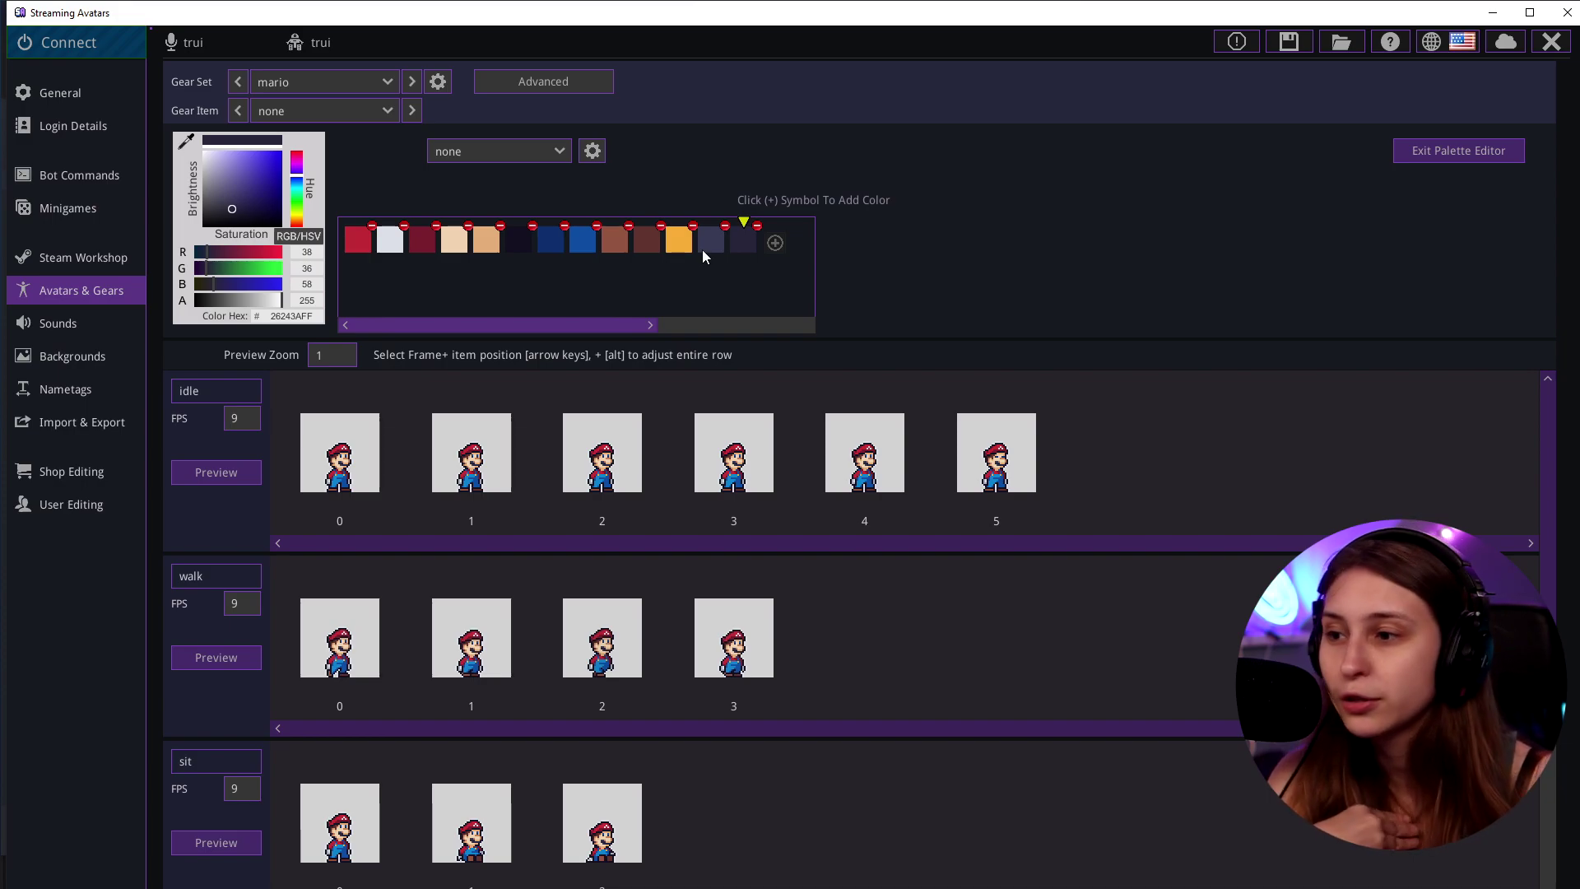
{"action": "left_click", "coordinate": [593, 151]}
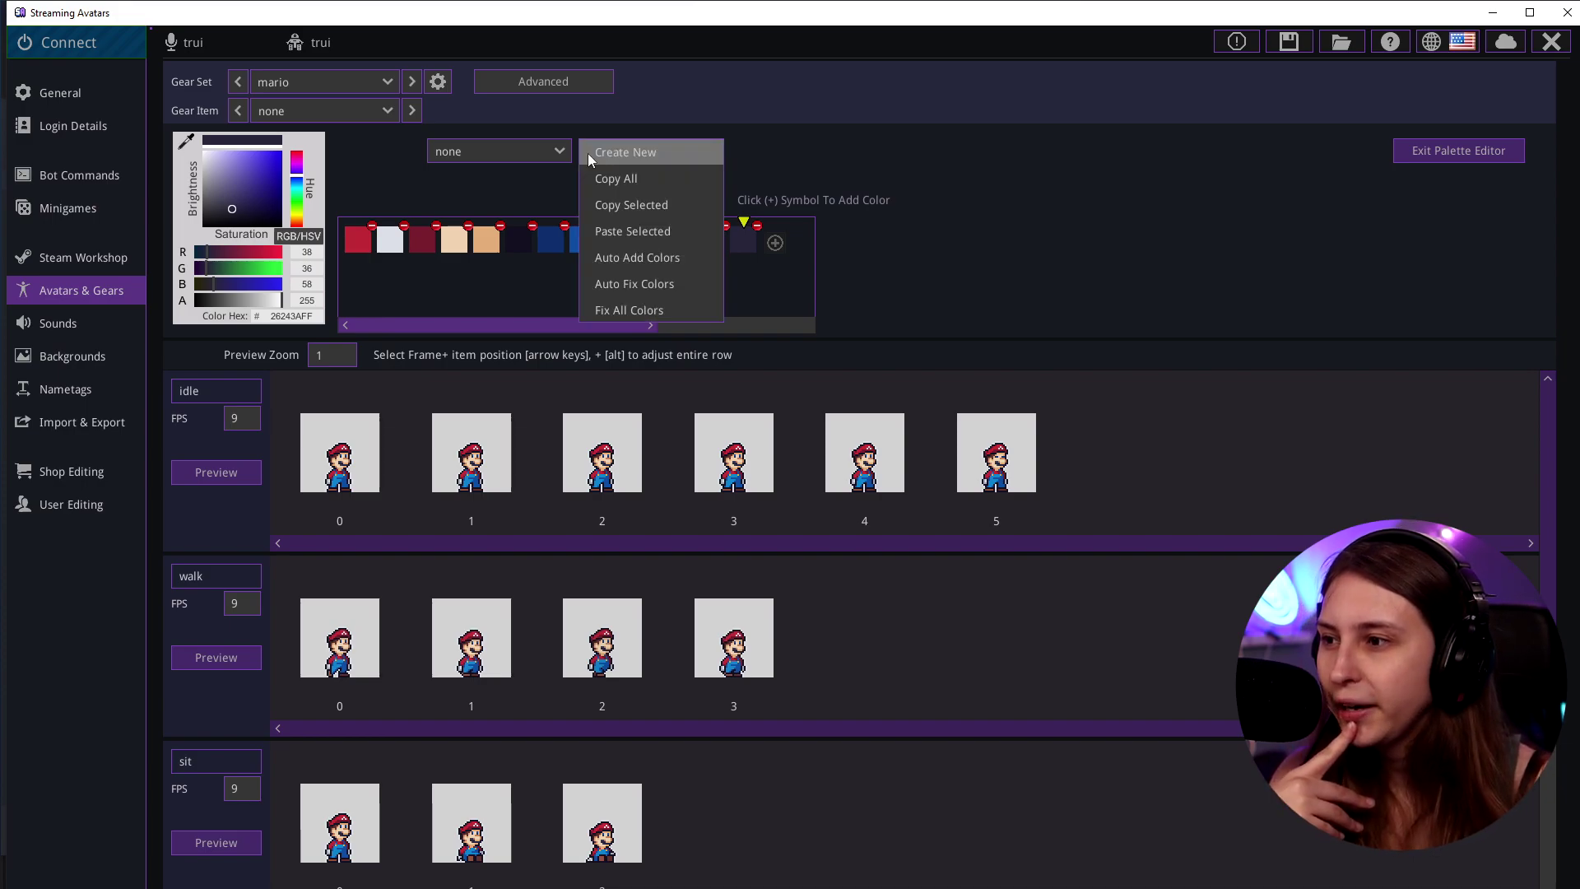
Create two new palettes named 'Red' and 'Purple'.
{"action": "left_click", "coordinate": [587, 153]}
{"action": "type", "text": "Red"}
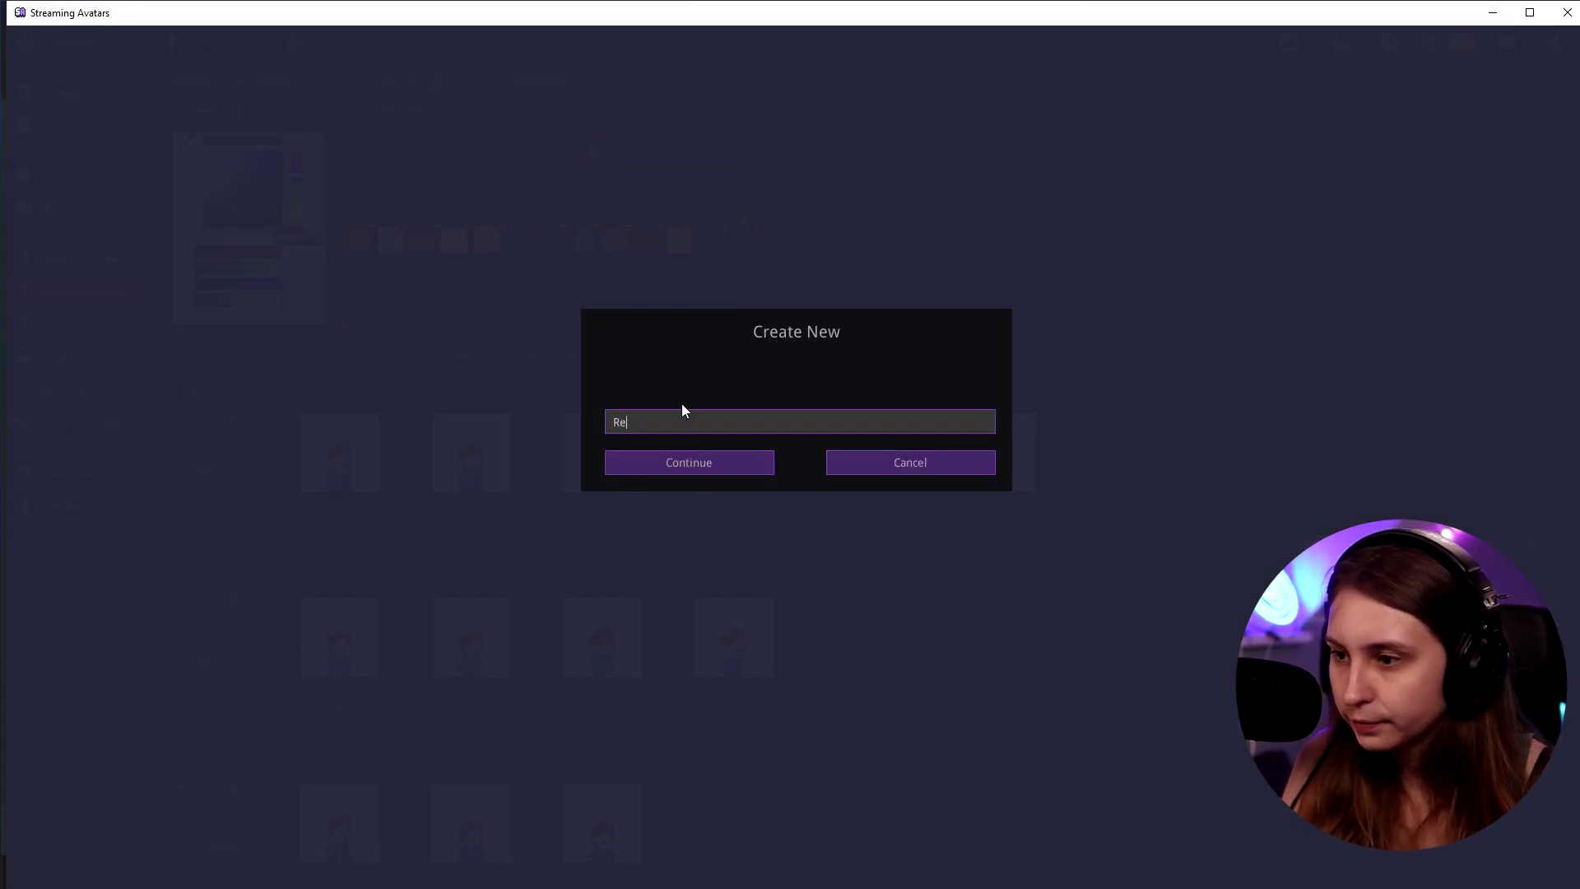
{"action": "left_click", "coordinate": [713, 462]}
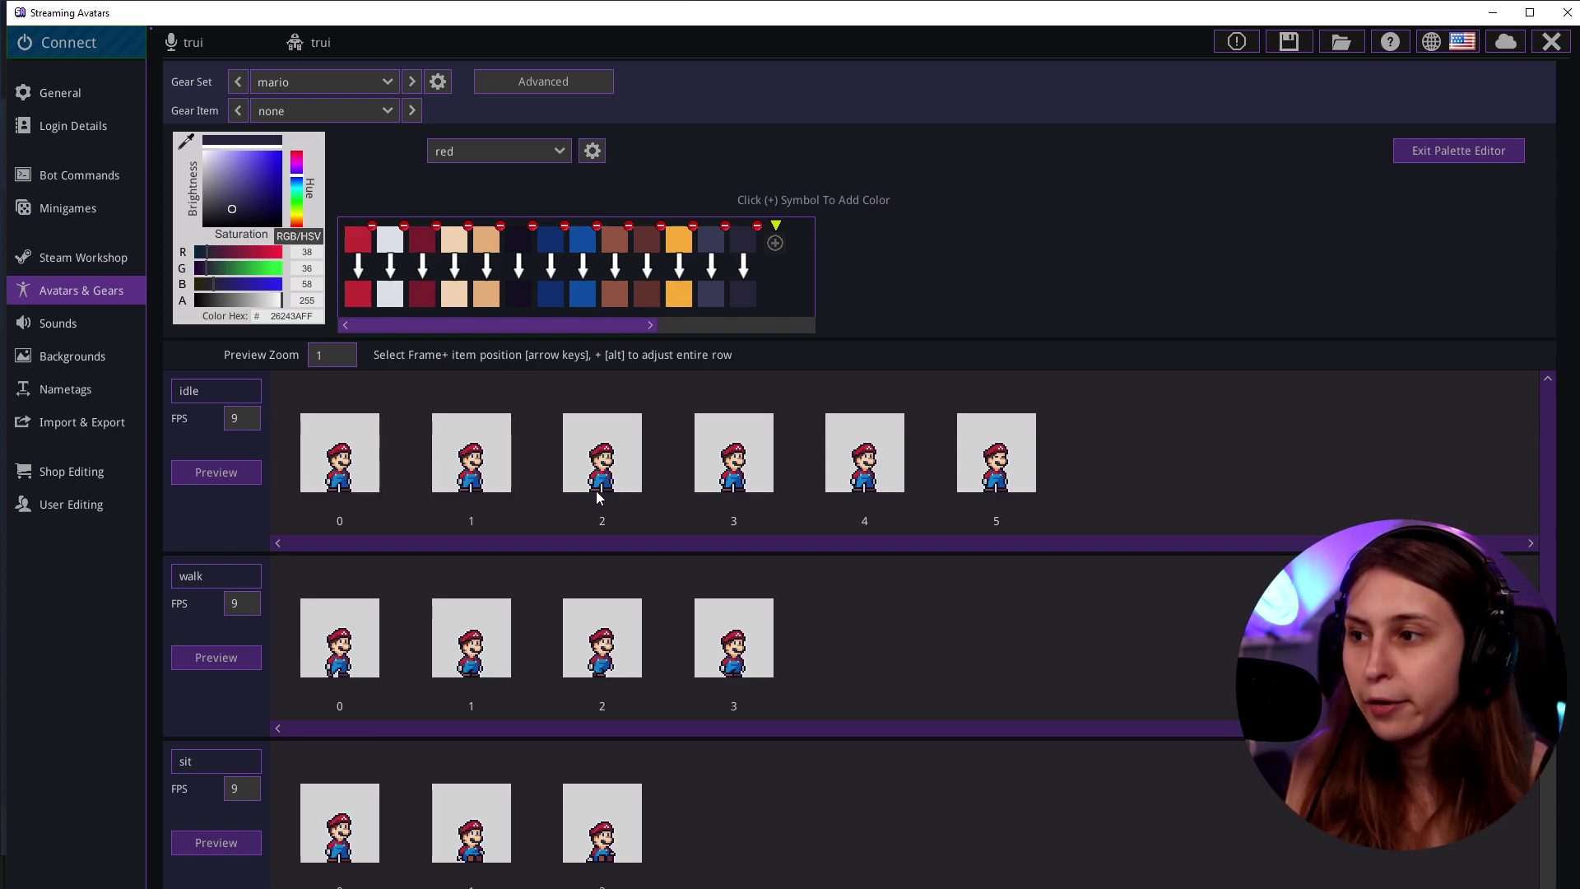
{"action": "left_click", "coordinate": [584, 154]}
{"action": "left_click", "coordinate": [619, 156]}
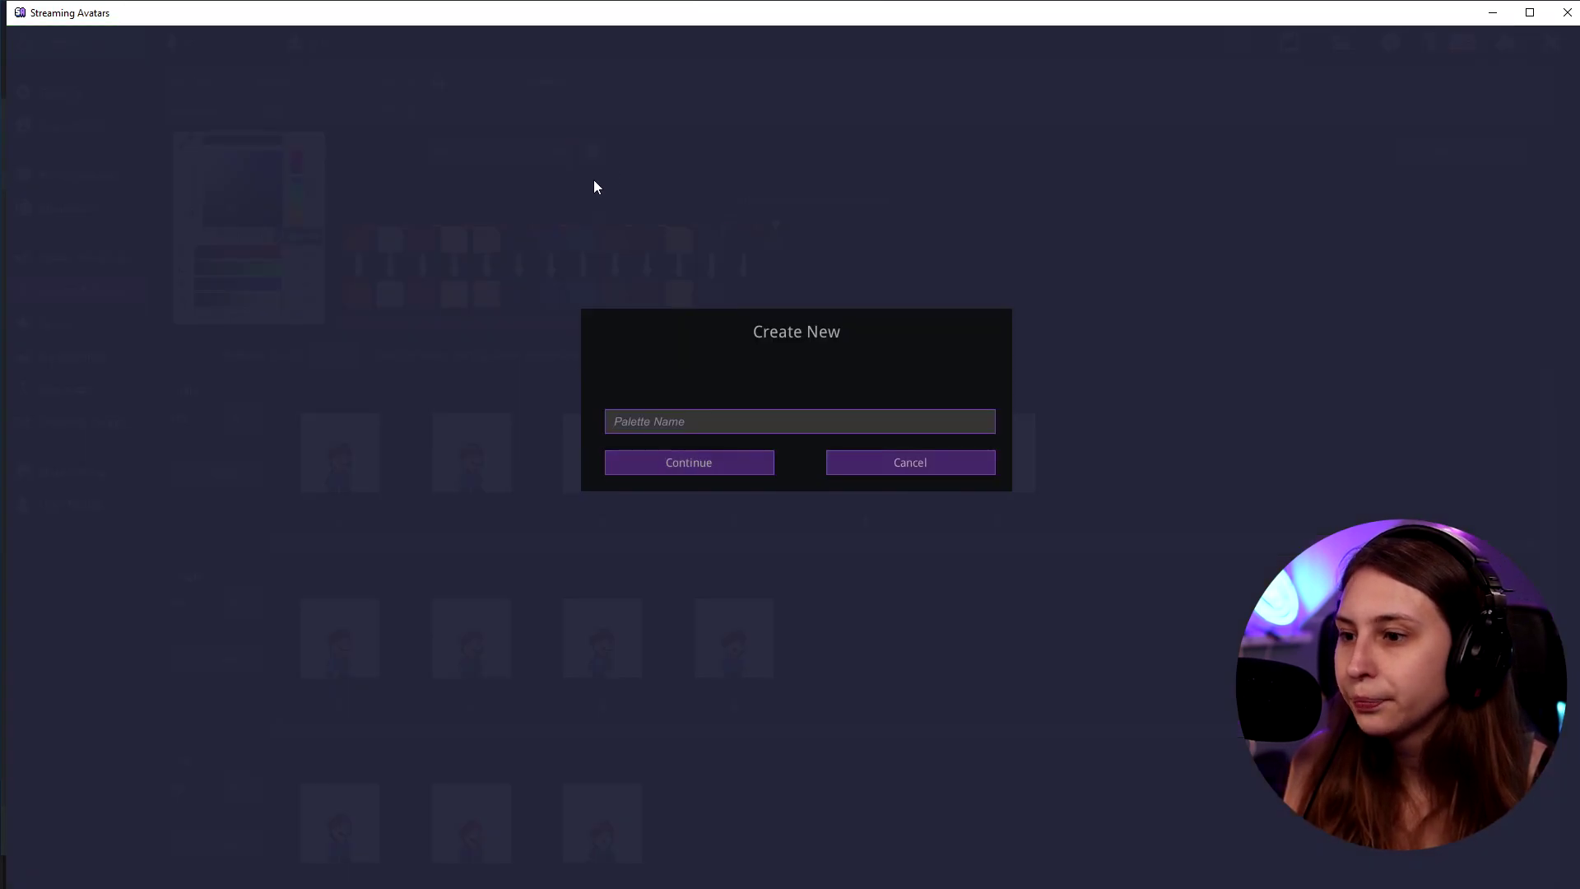
{"action": "type", "text": "Purple"}
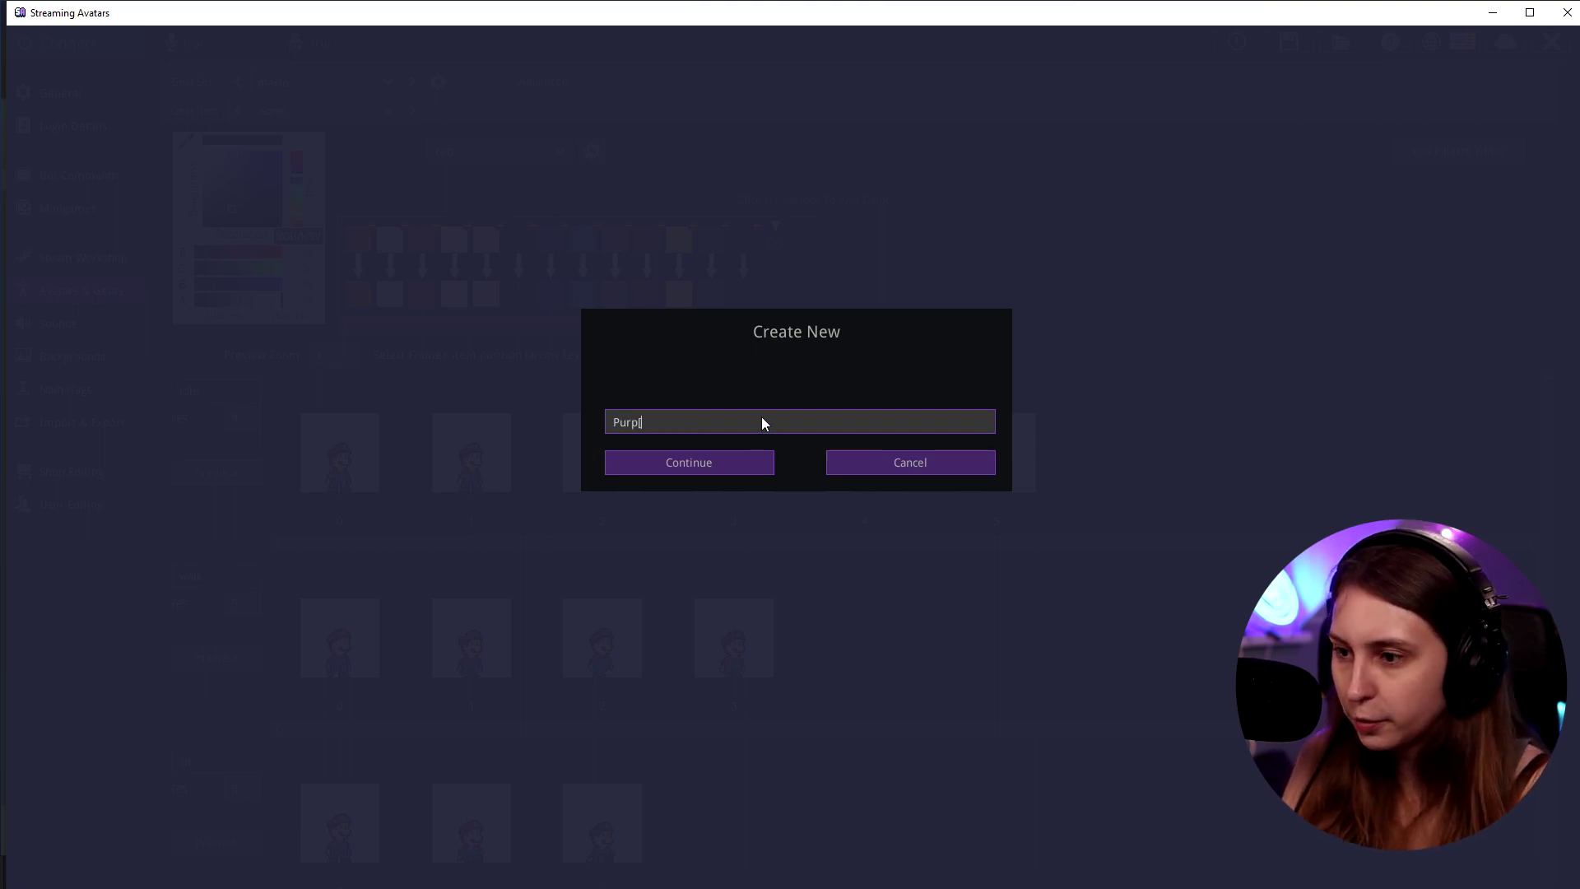
{"action": "key", "text": "BackSpace"}
{"action": "key", "text": "BackSpace"}
{"action": "type", "text": "le"}
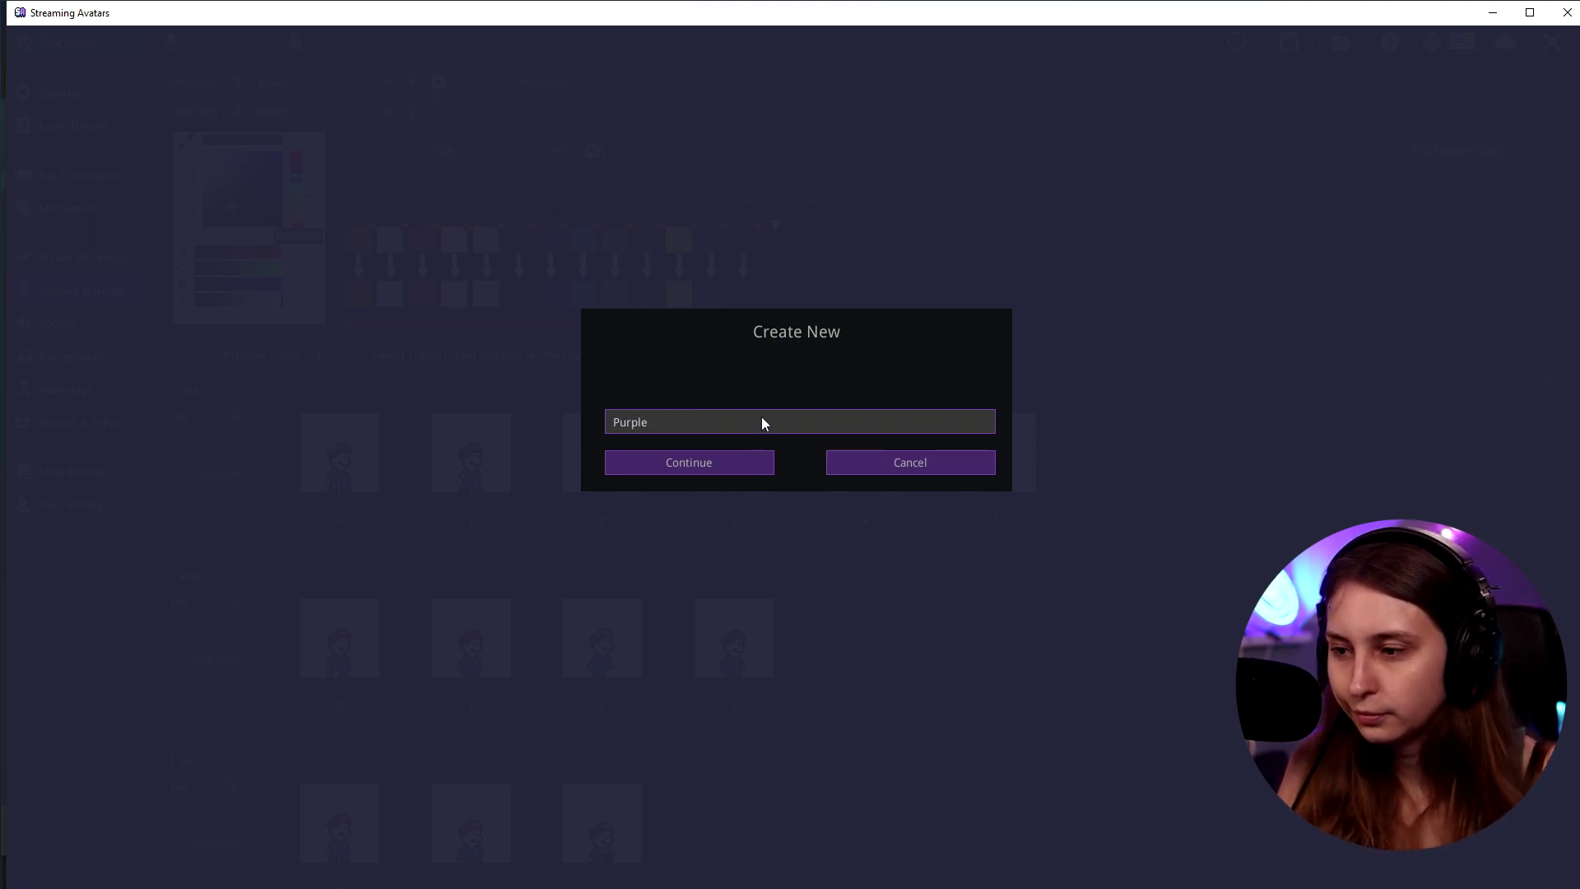
{"action": "left_click", "coordinate": [762, 460]}
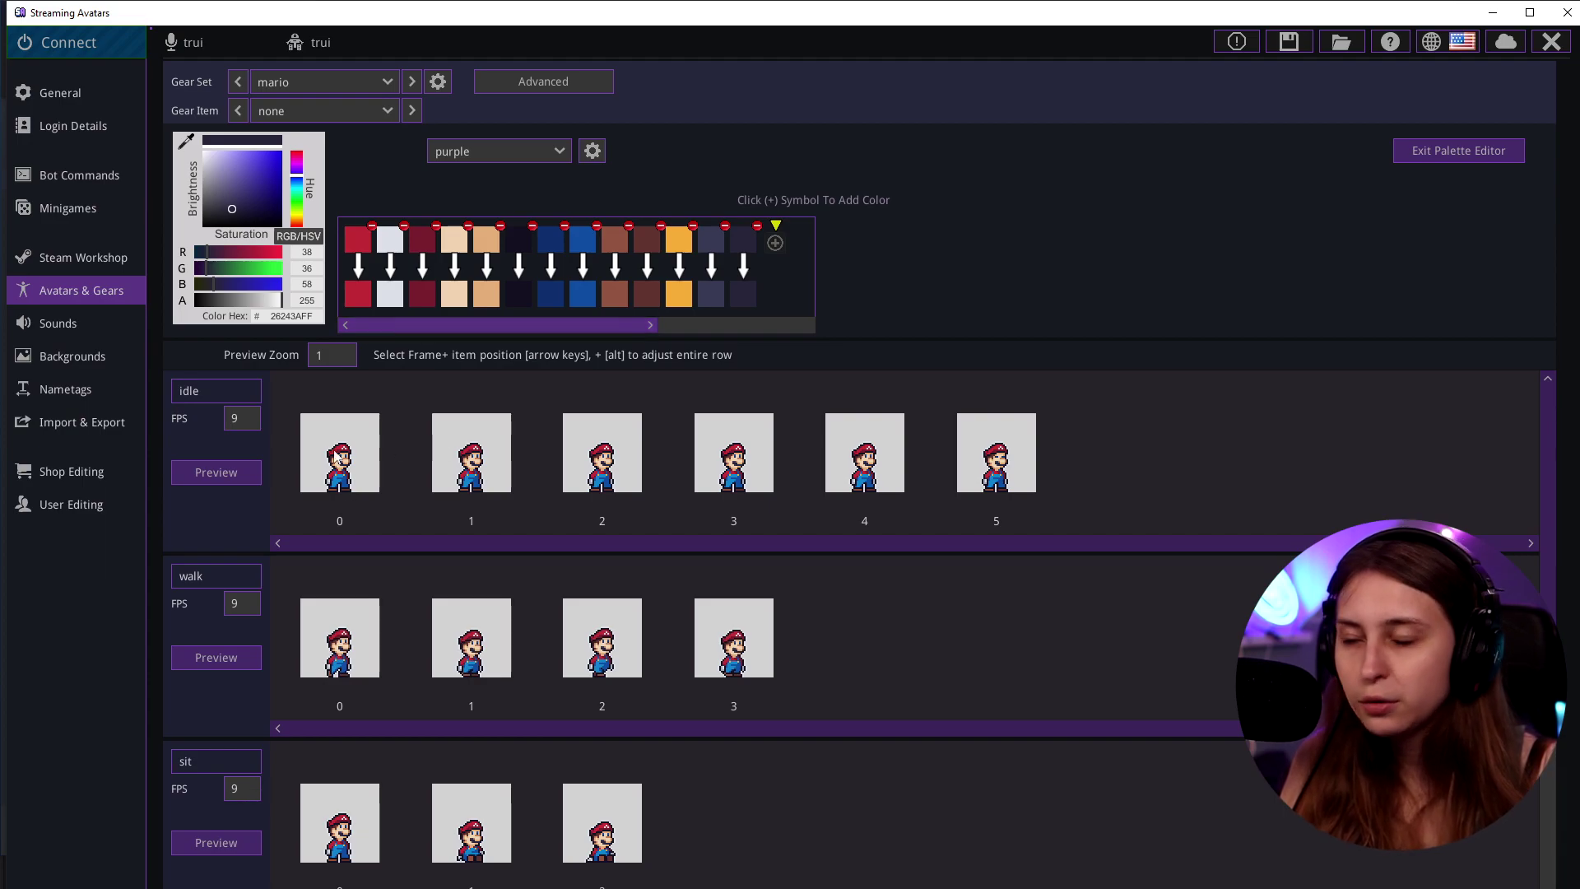
In Purple, shift Mario's red and dark red to purple shades and set Preview Zoom to 2.
{"action": "left_click", "coordinate": [351, 296]}
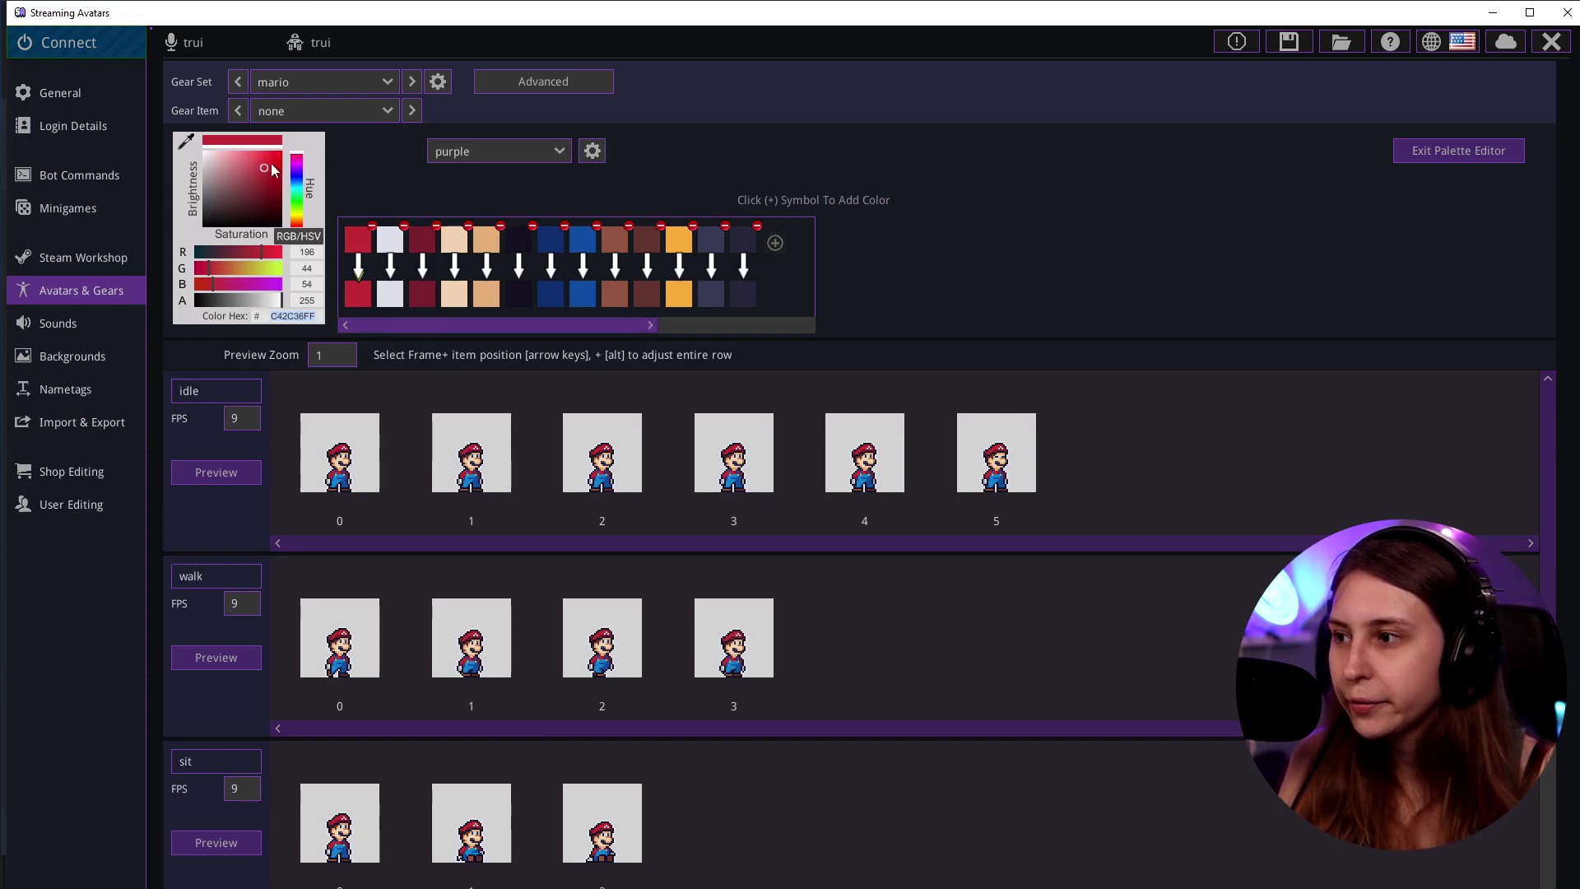
{"action": "left_click", "coordinate": [293, 175]}
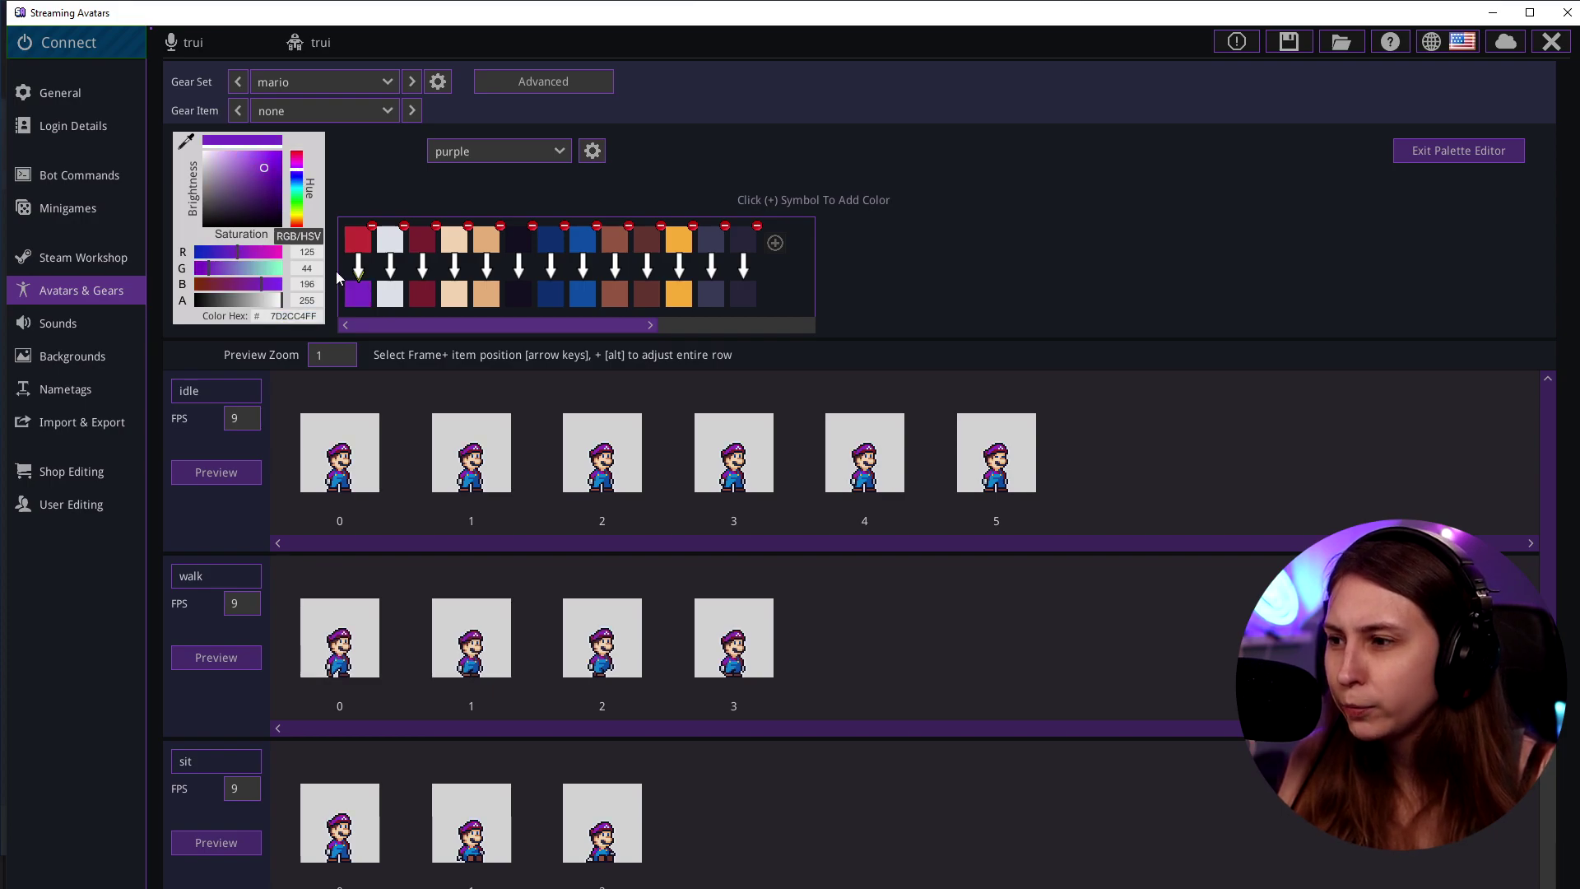
{"action": "left_click", "coordinate": [421, 295]}
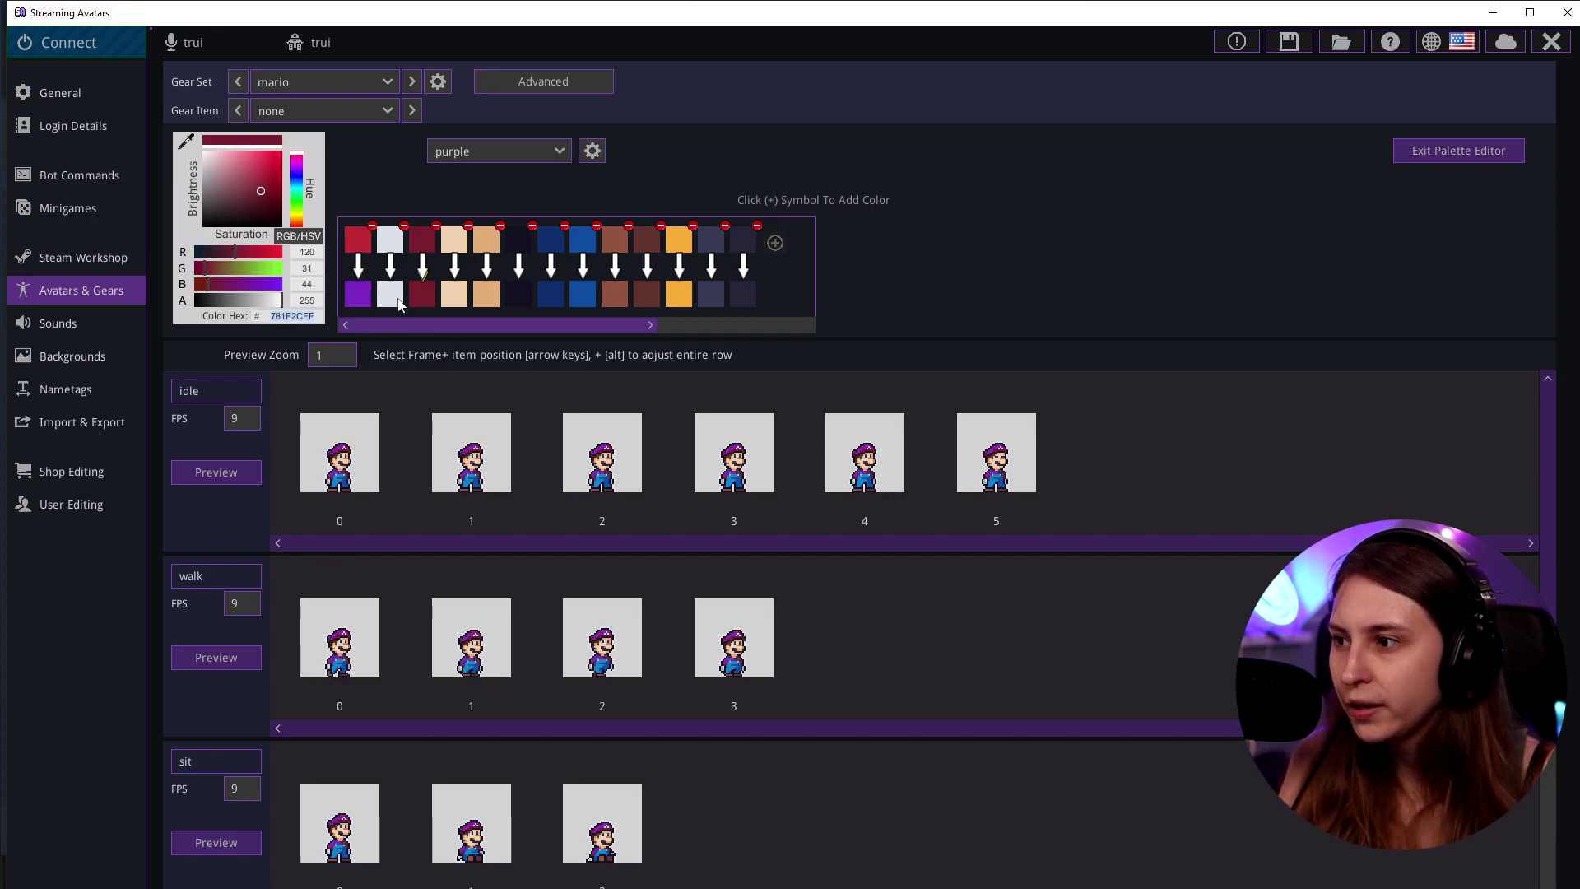
{"action": "left_click", "coordinate": [298, 171]}
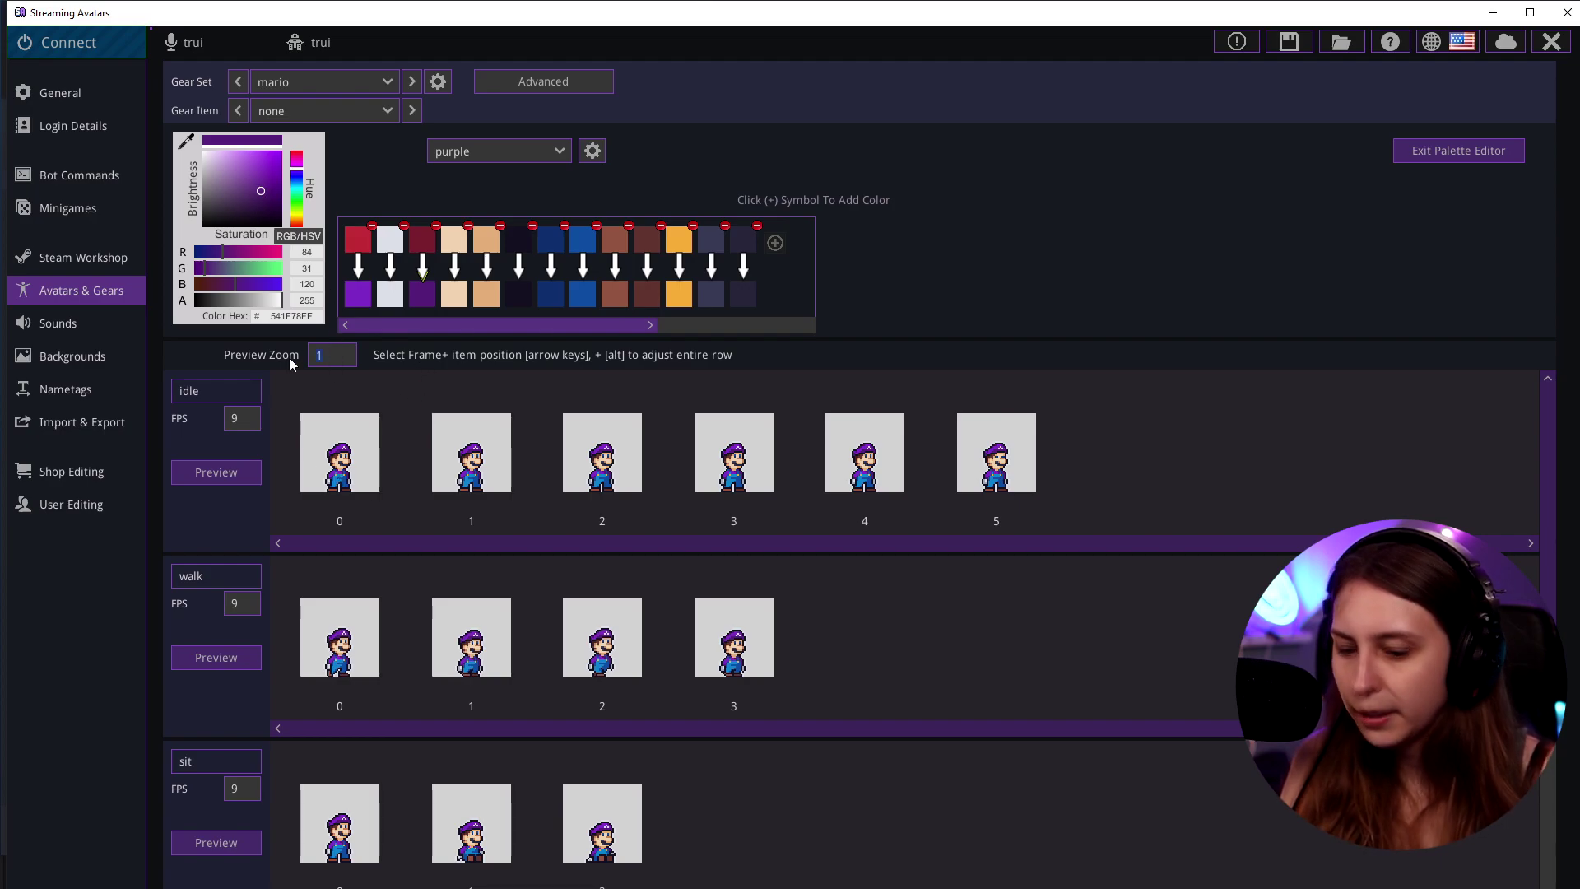
{"action": "type", "text": "2"}
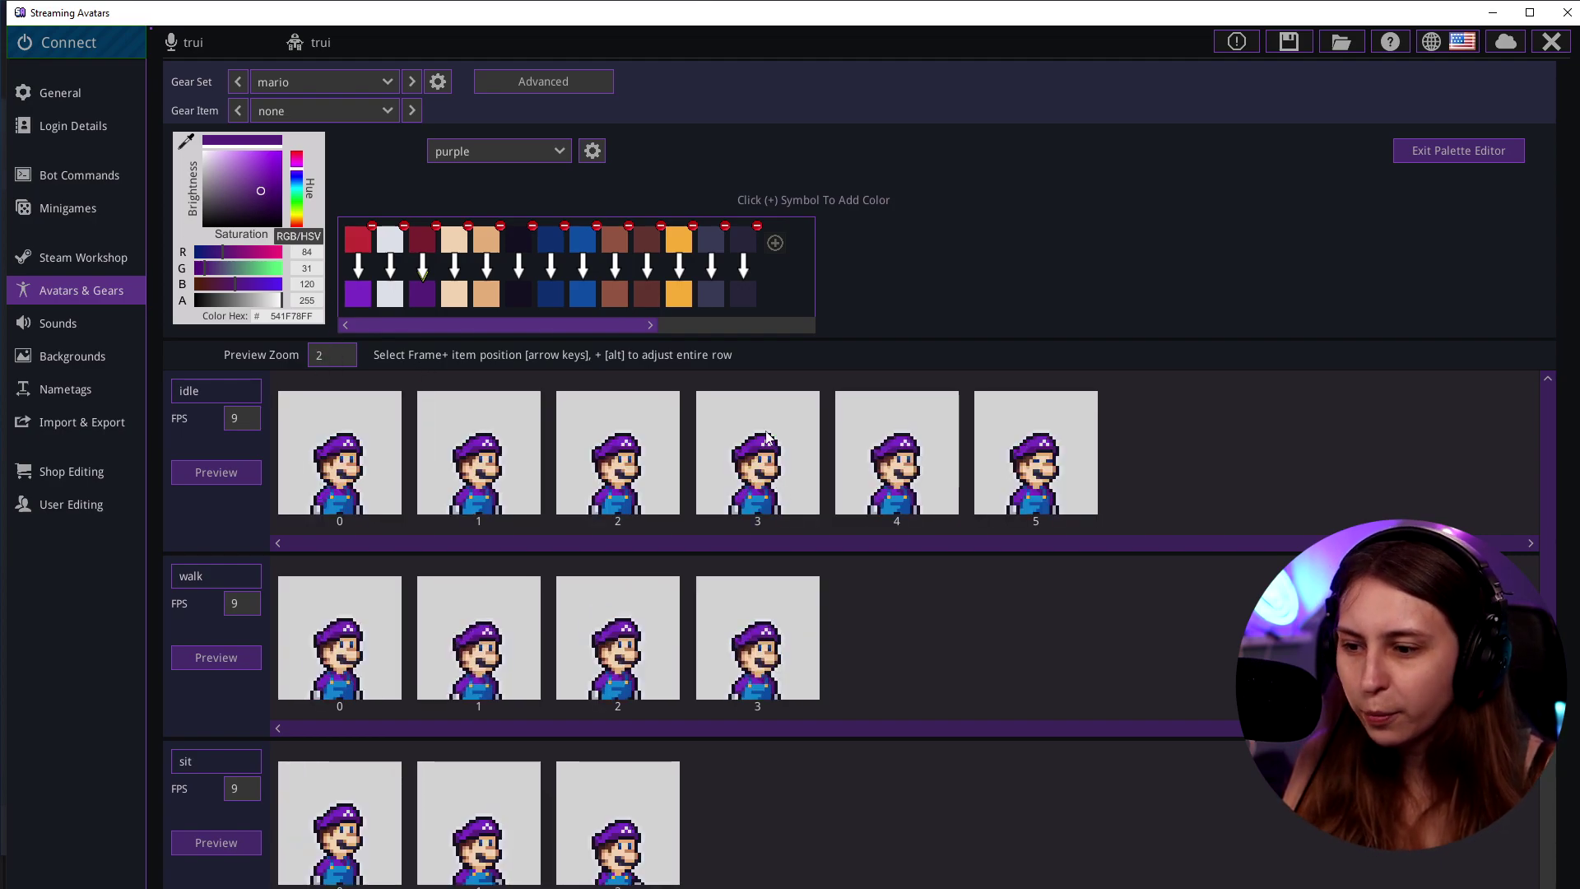
{"action": "left_click", "coordinate": [605, 155]}
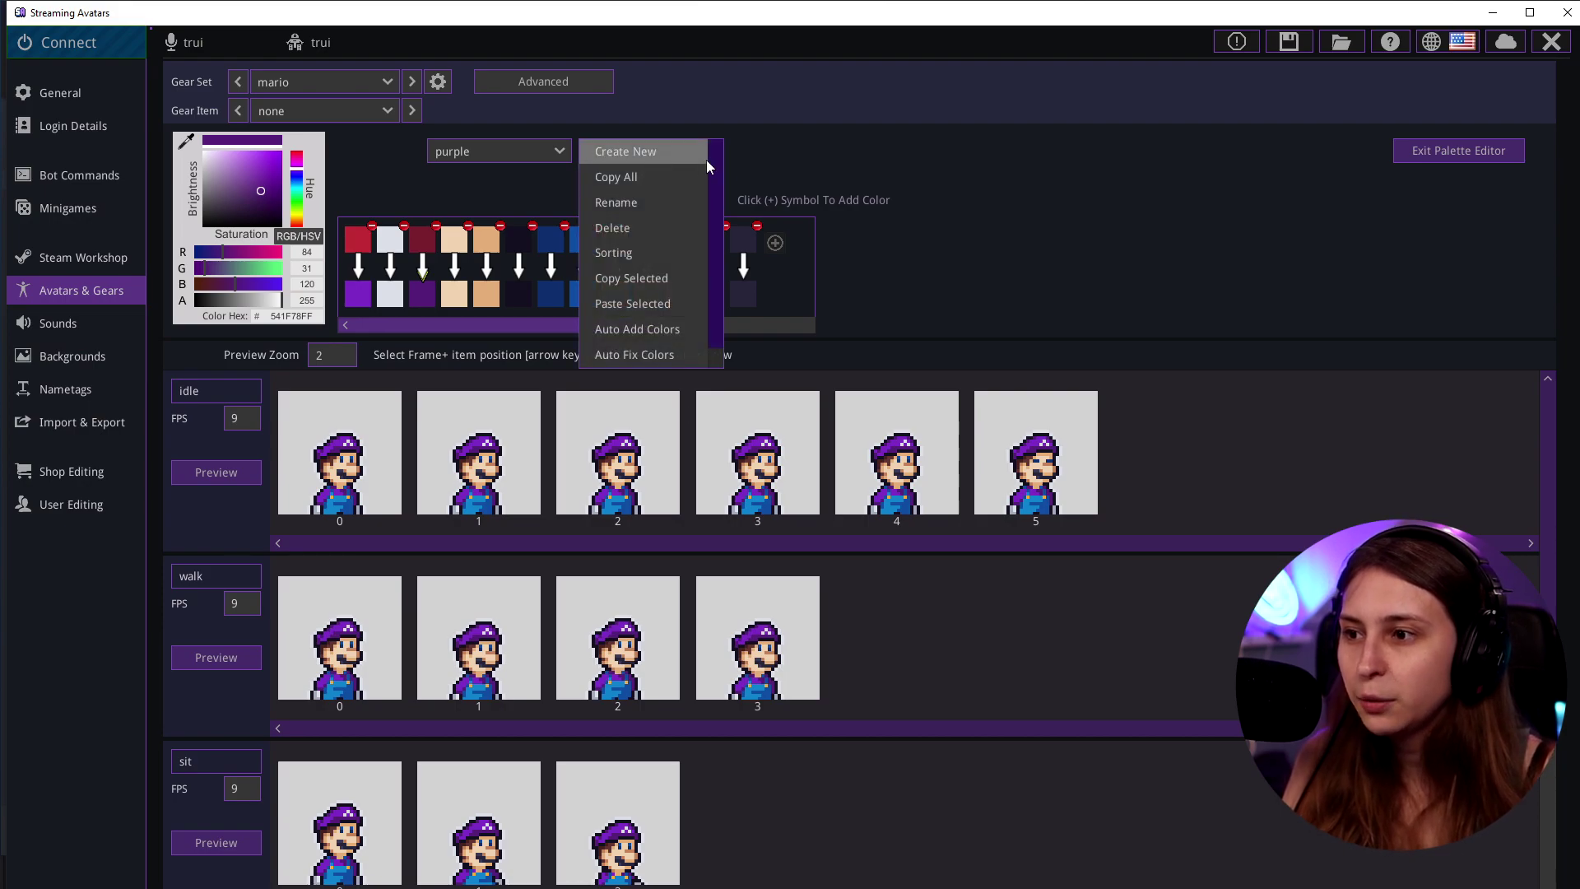
Create a new palette named 'Green'.
{"action": "left_click", "coordinate": [632, 159]}
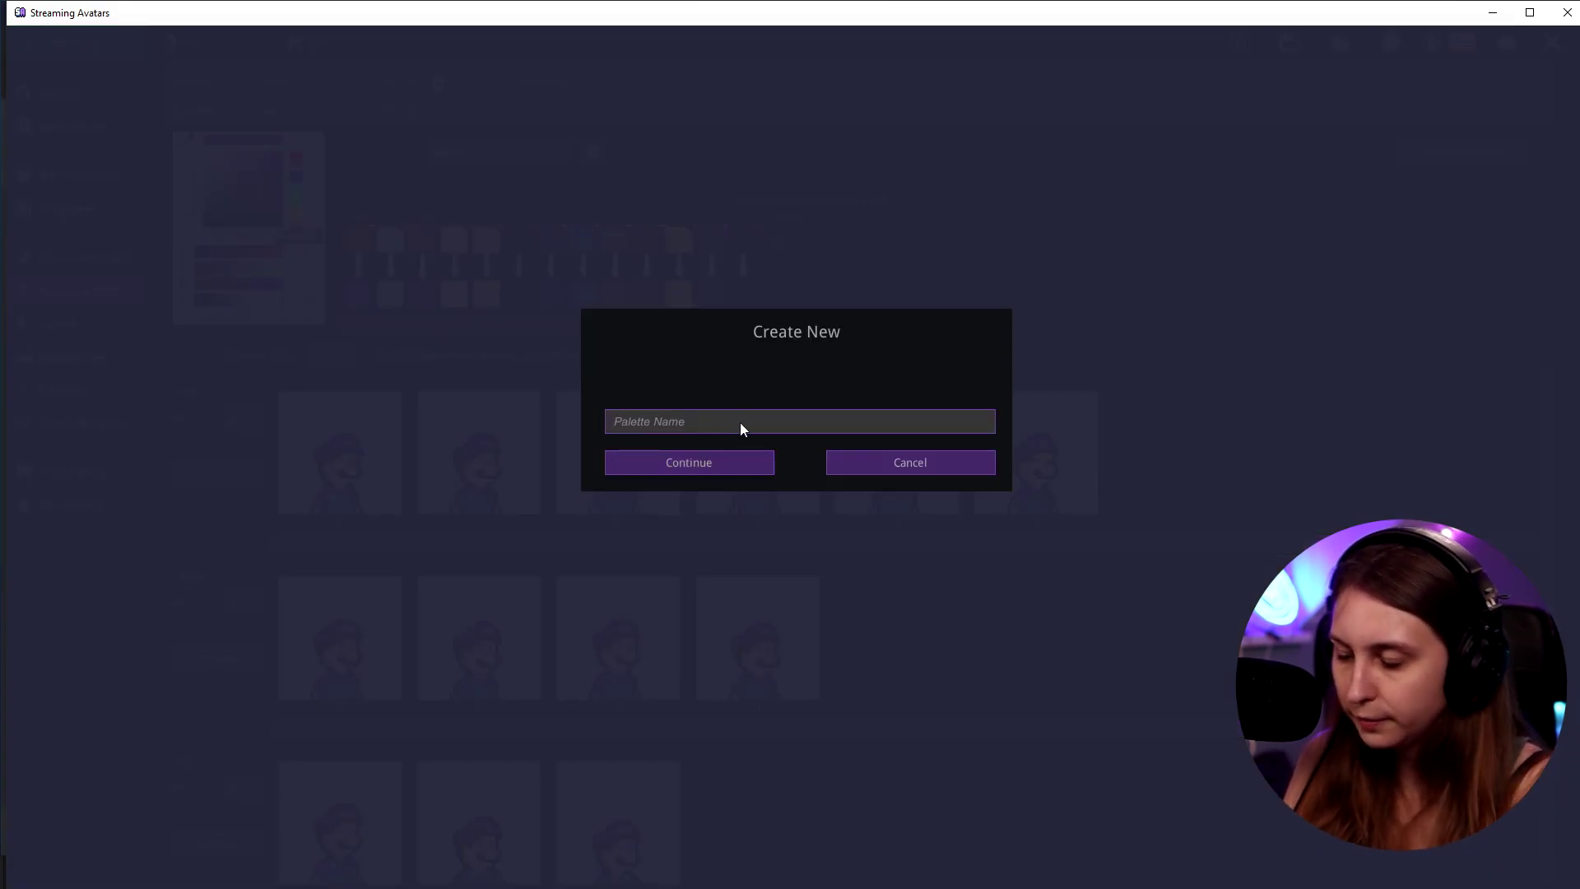
{"action": "type", "text": "Green"}
{"action": "key", "text": "BackSpace"}
{"action": "key", "text": "BackSpace"}
{"action": "key", "text": "BackSpace"}
{"action": "key", "text": "BackSpace"}
{"action": "type", "text": "reen"}
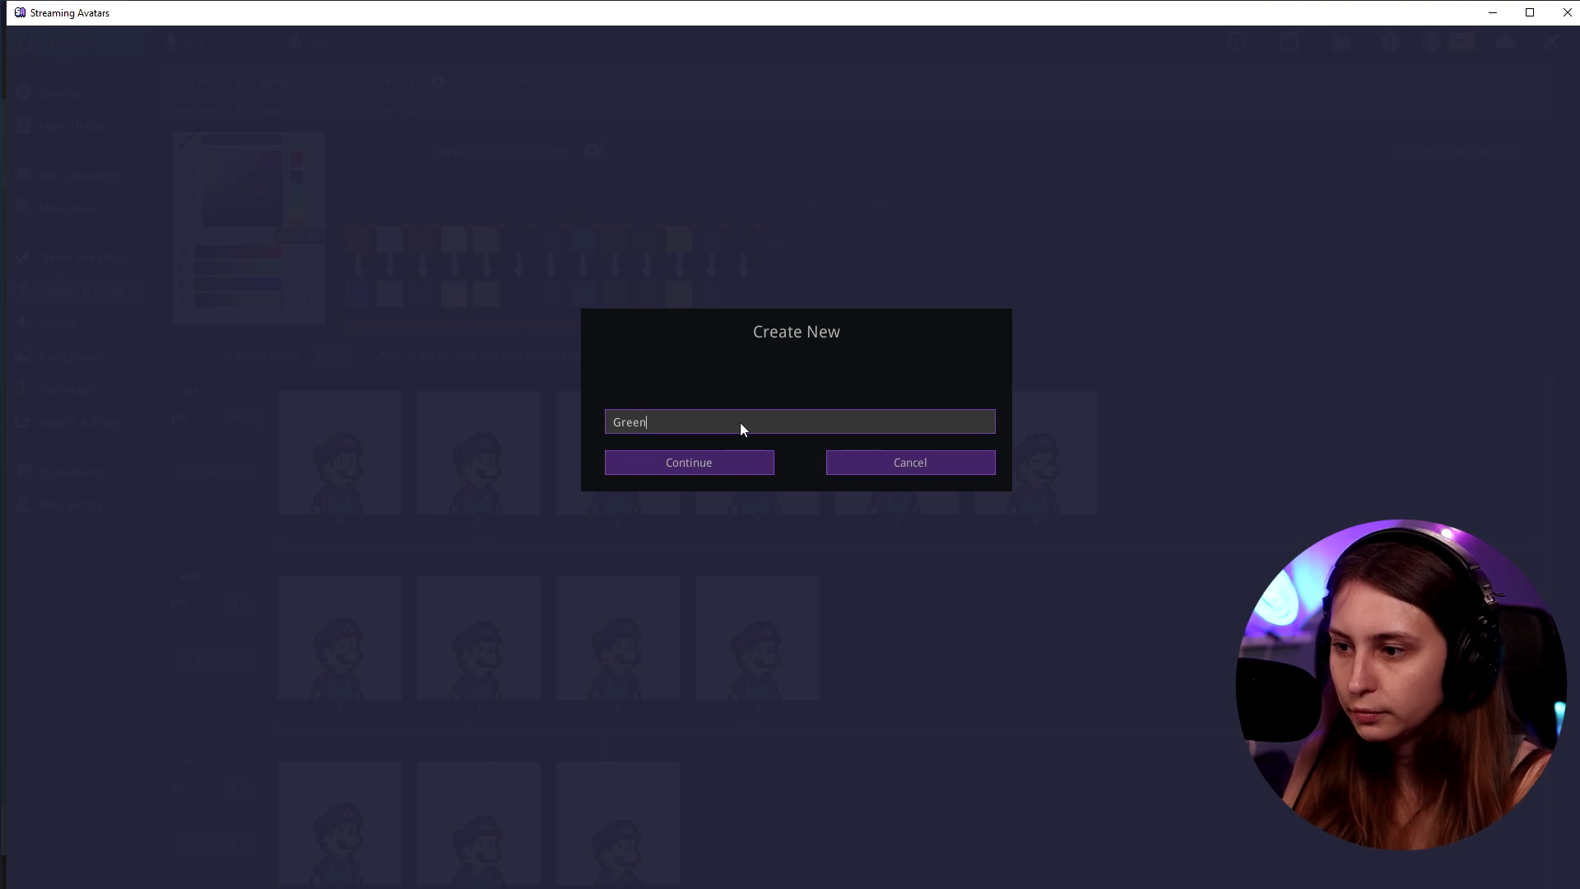
{"action": "left_click", "coordinate": [696, 463]}
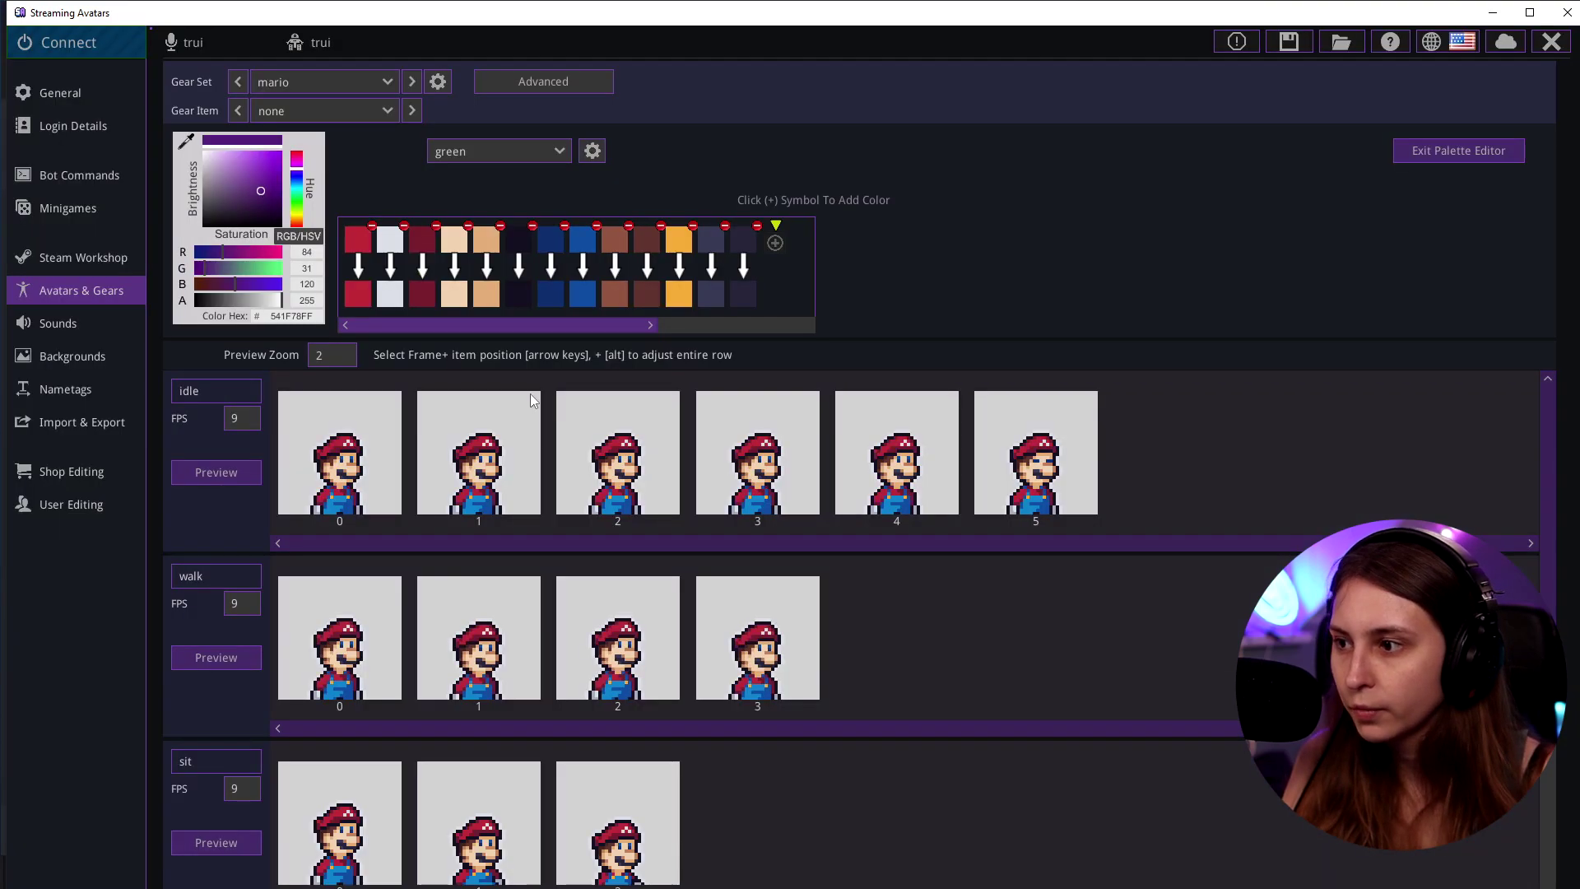
Turn Mario's red and dark red green, lighten one shade and darken the third colour to near black.
{"action": "left_click", "coordinate": [360, 297]}
{"action": "left_click", "coordinate": [298, 207]}
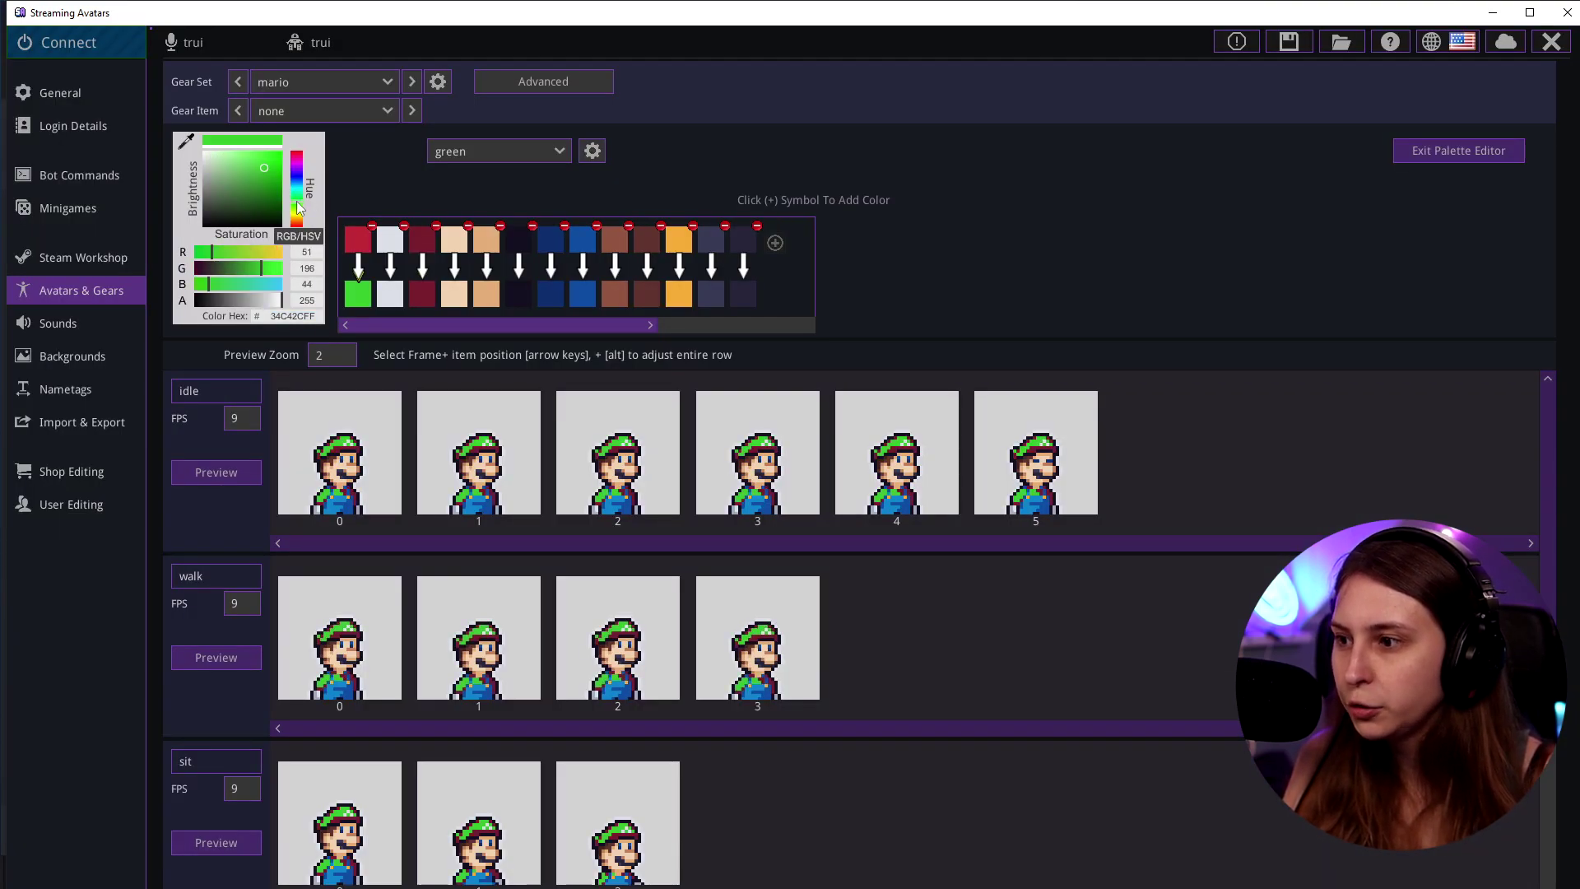
{"action": "left_click", "coordinate": [425, 295]}
{"action": "left_click", "coordinate": [299, 208]}
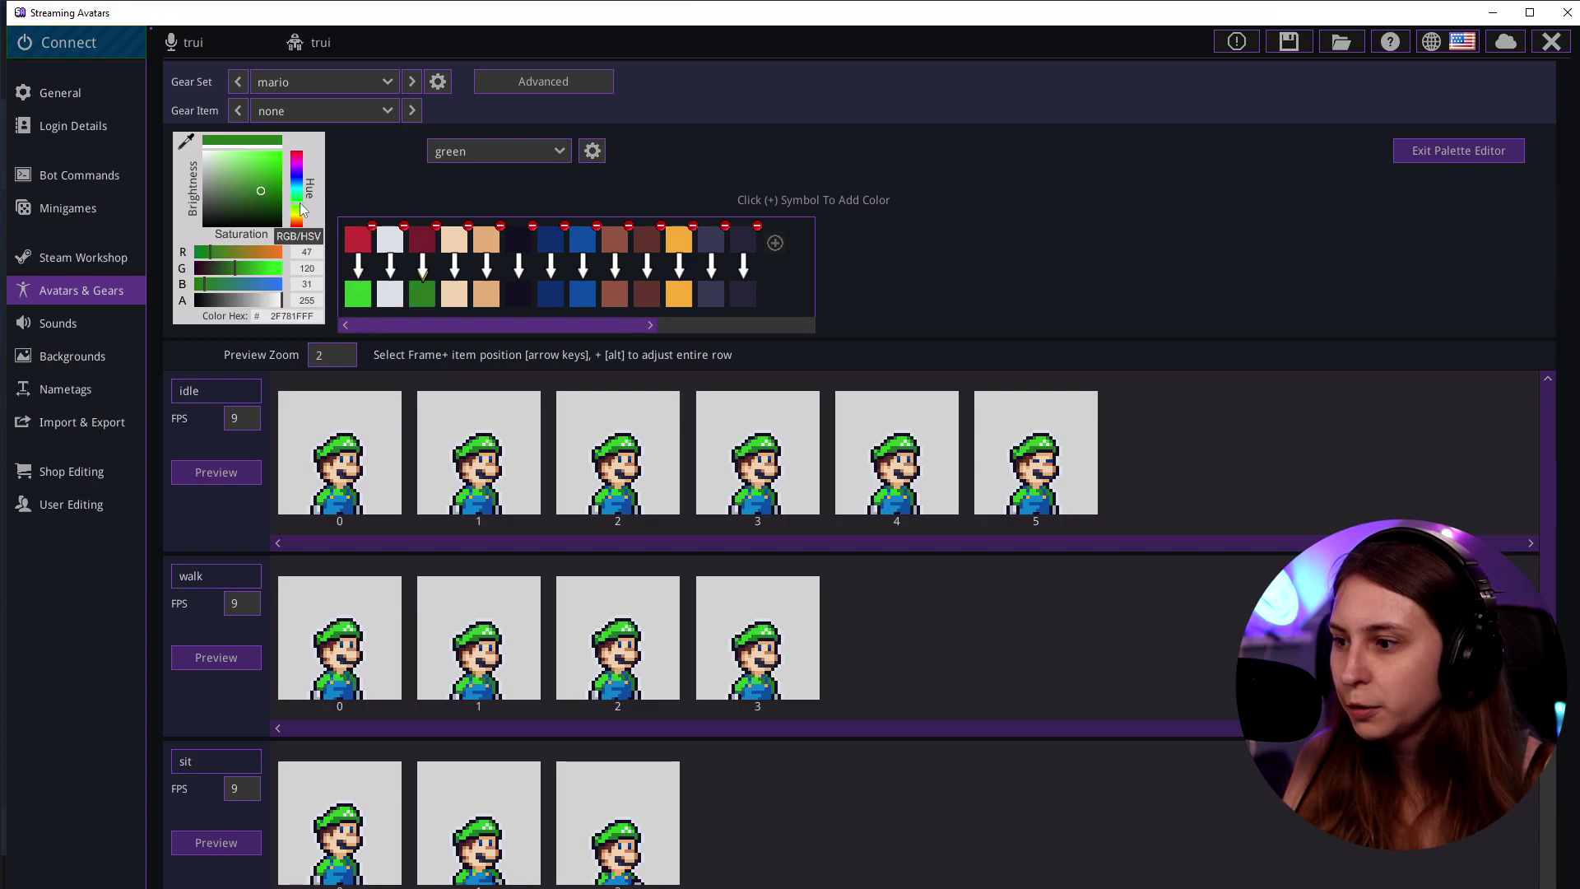
{"action": "left_click", "coordinate": [302, 210]}
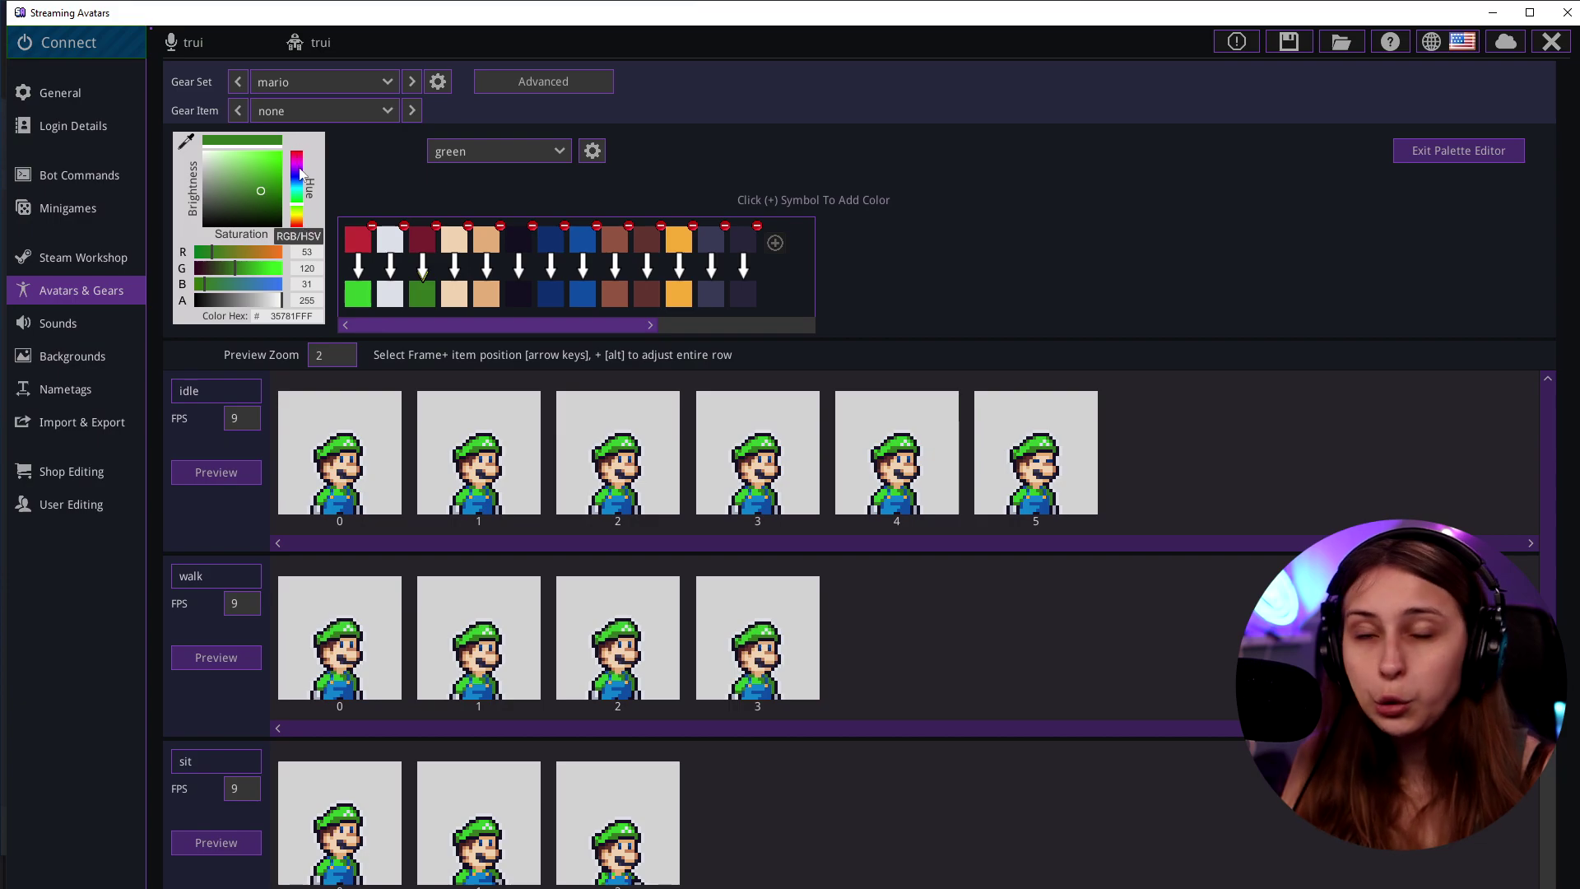
{"action": "scroll", "coordinate": [642, 461], "scroll_direction": "down", "scroll_amount": 1}
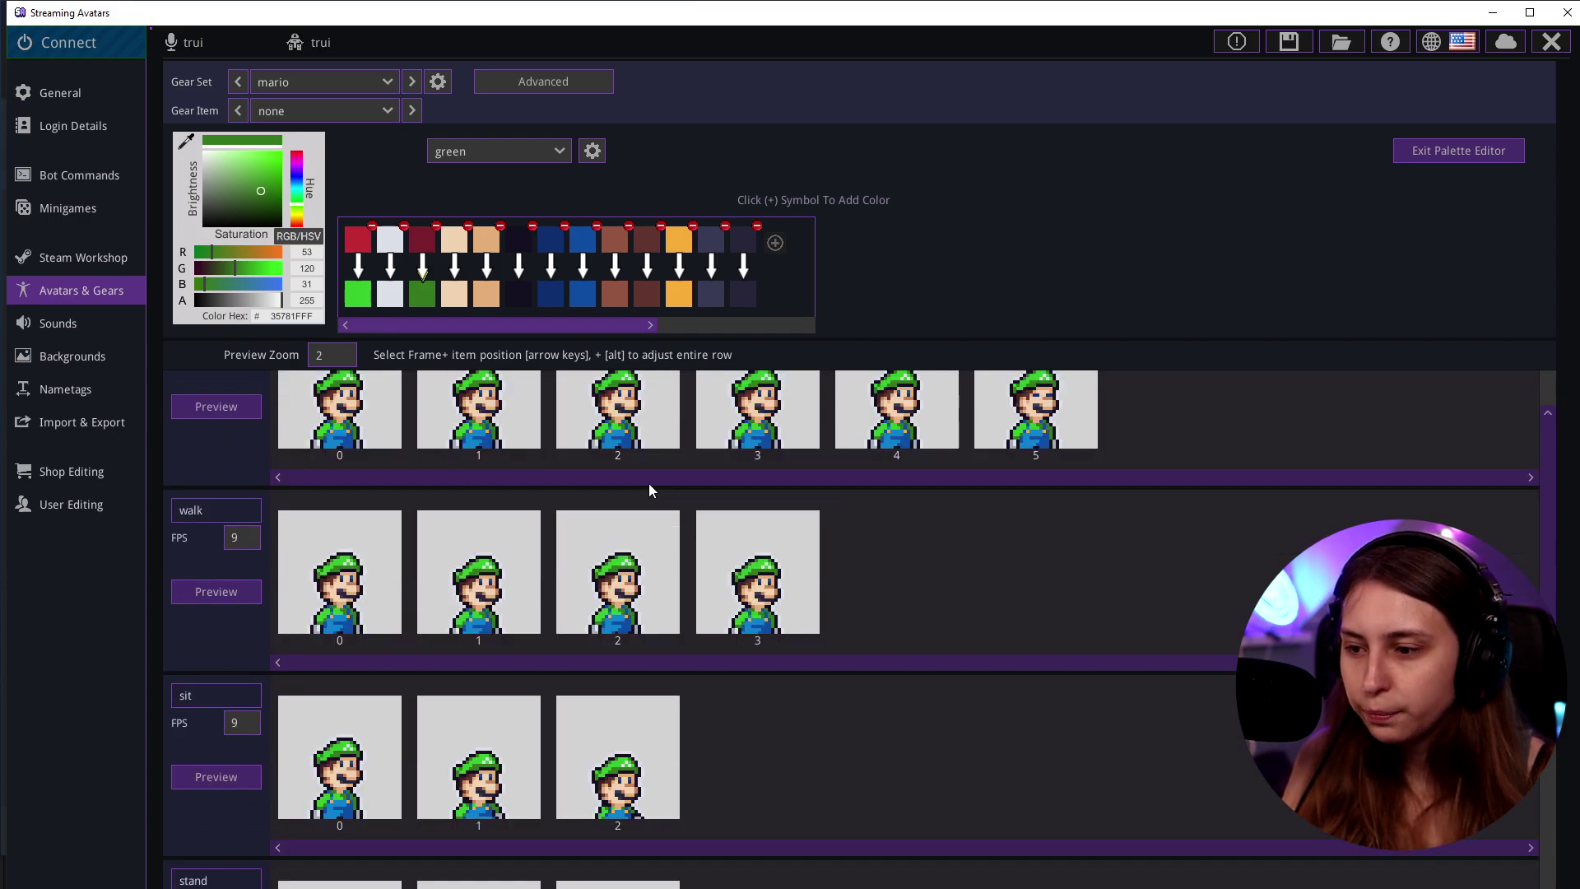
{"action": "scroll", "coordinate": [669, 584], "scroll_direction": "up", "scroll_amount": 1}
{"action": "left_click", "coordinate": [213, 170]}
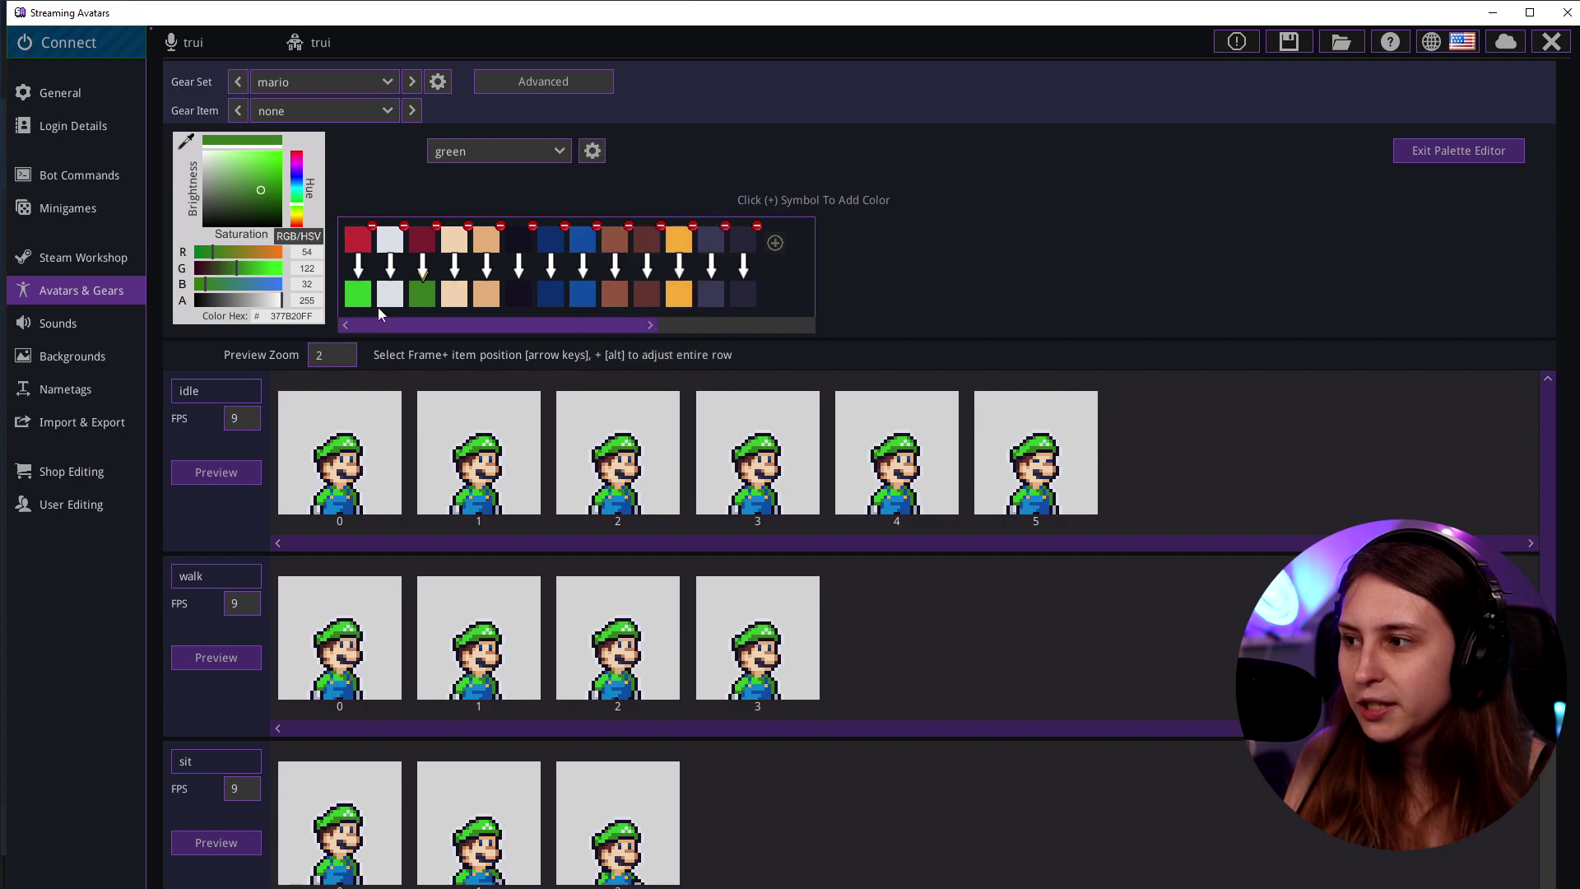
{"action": "left_click_drag", "start_coordinate": [260, 191], "coordinate": [297, 260]}
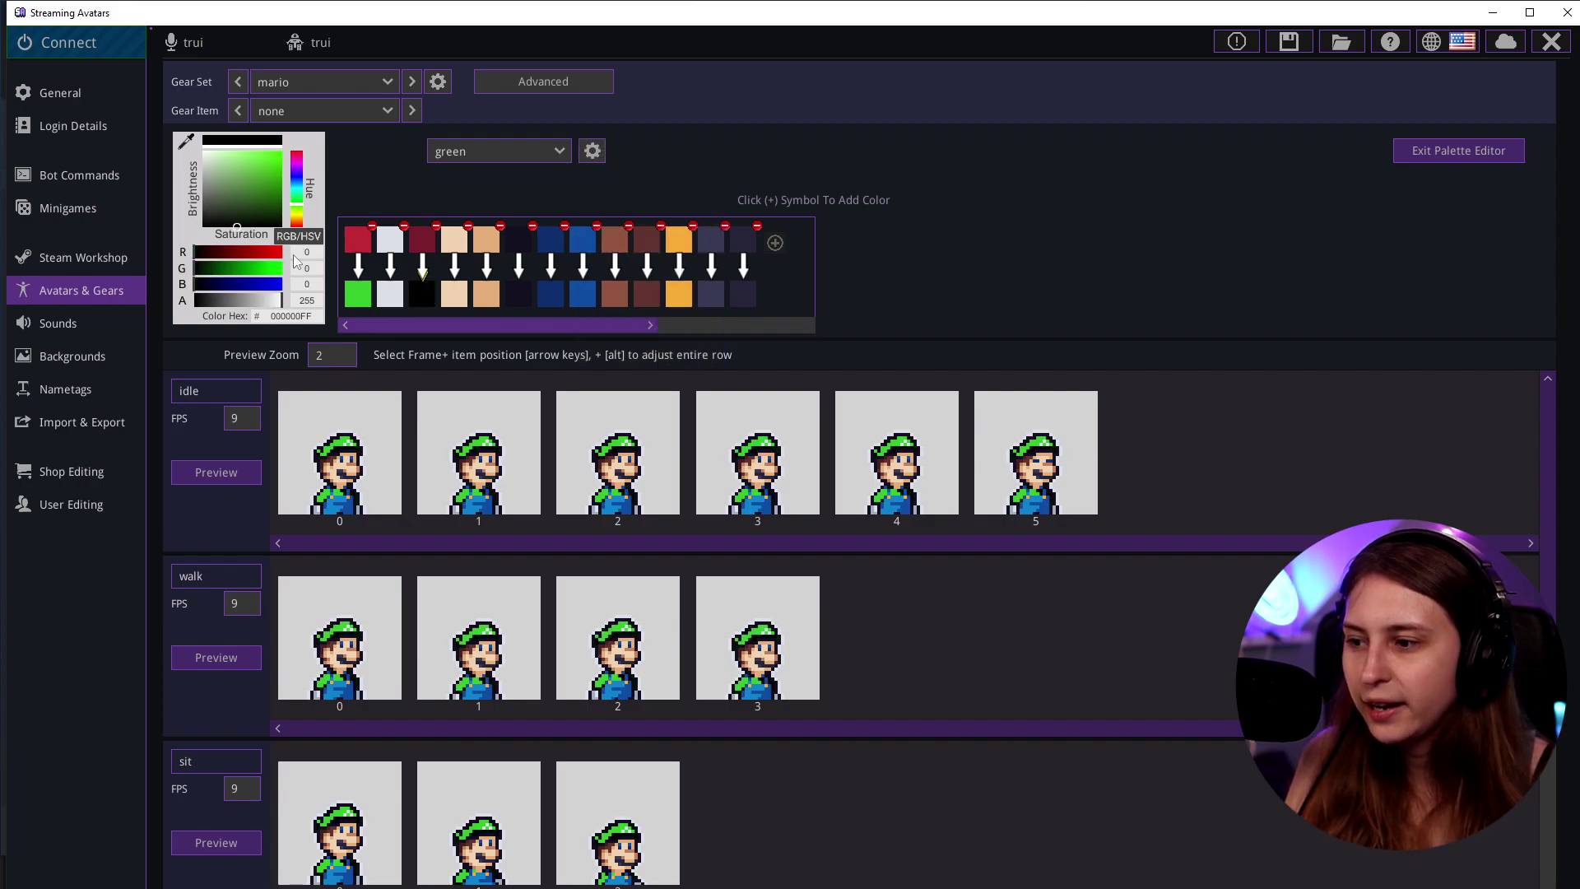
{"action": "left_click", "coordinate": [584, 153]}
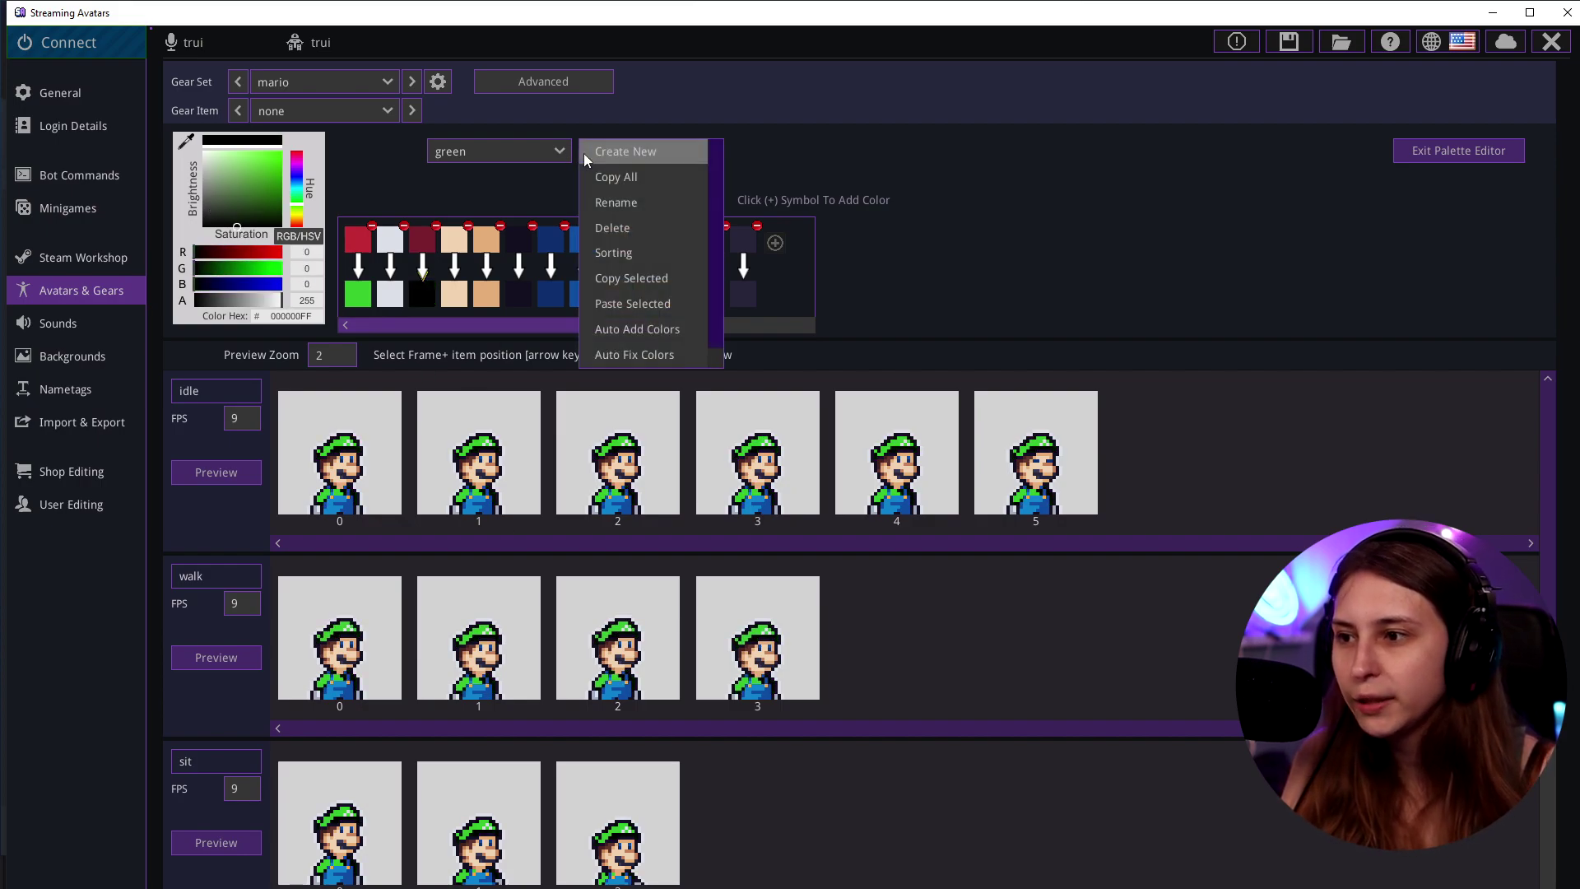
Delete the old green palette and create a fresh one named 'Green'.
{"action": "left_click", "coordinate": [659, 224]}
{"action": "left_click", "coordinate": [764, 473]}
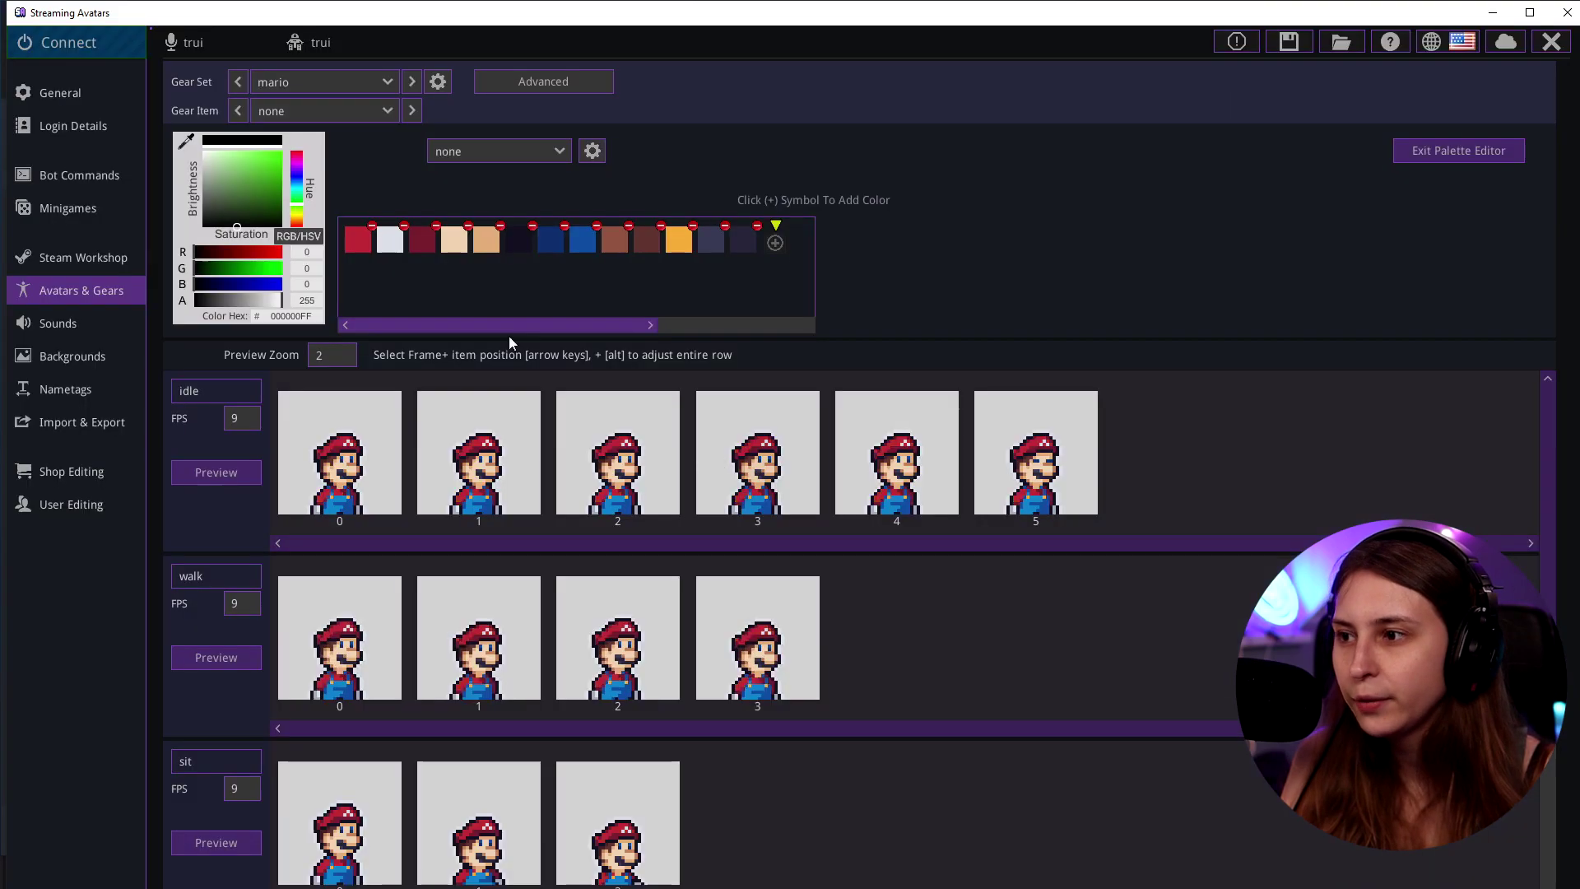
{"action": "left_click", "coordinate": [598, 152]}
{"action": "left_click", "coordinate": [664, 156]}
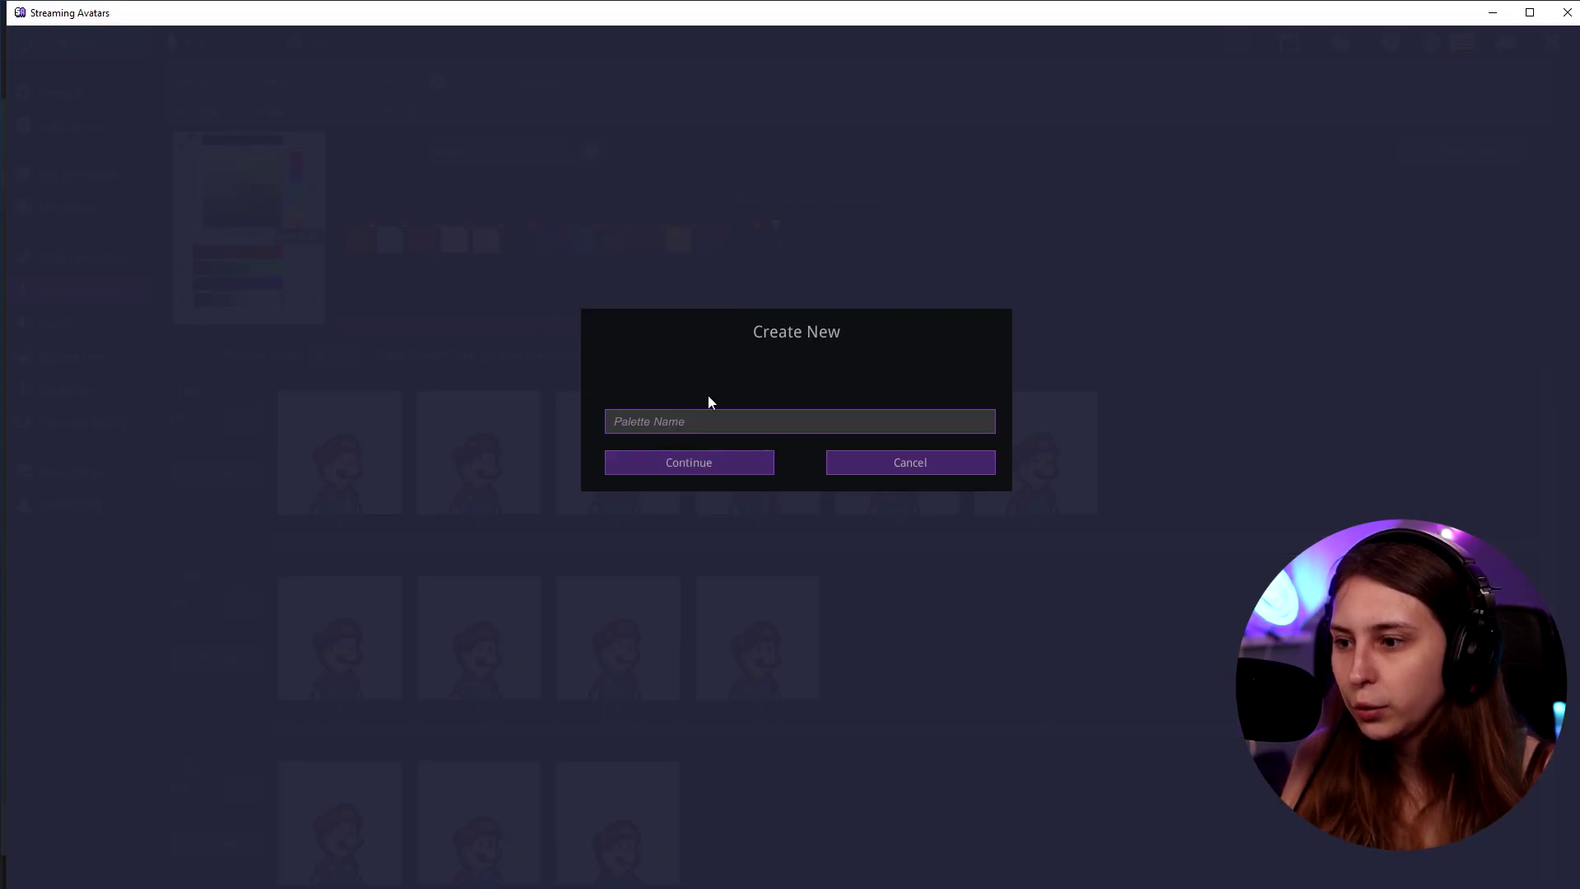
{"action": "type", "text": "Green"}
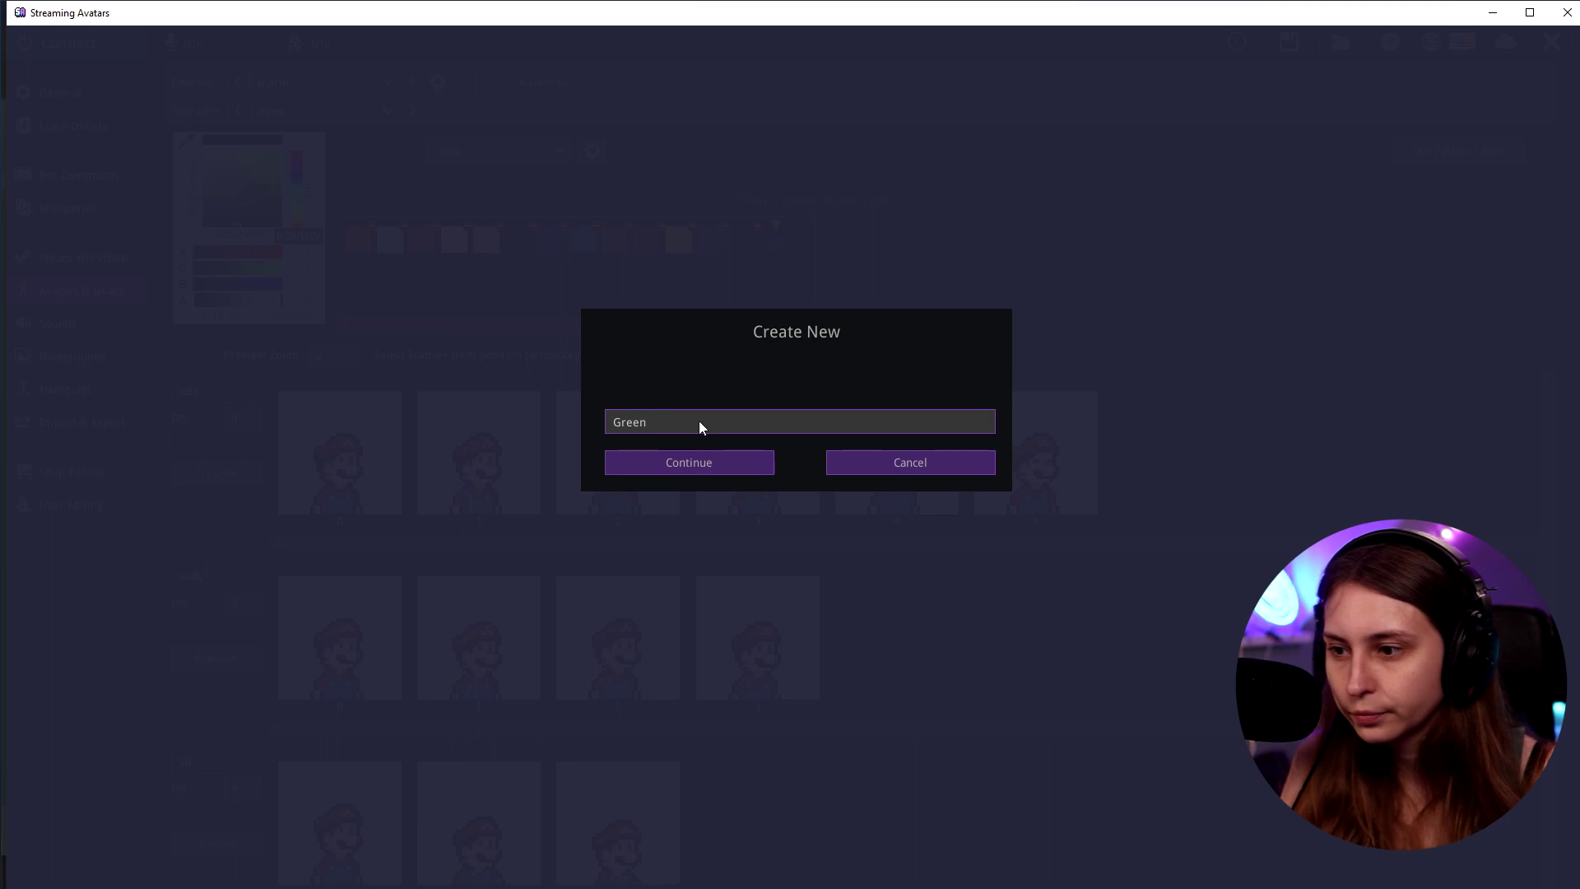
{"action": "left_click", "coordinate": [714, 465]}
Set Mario's bright red and dark red to bright and dark green.
{"action": "left_click", "coordinate": [362, 298]}
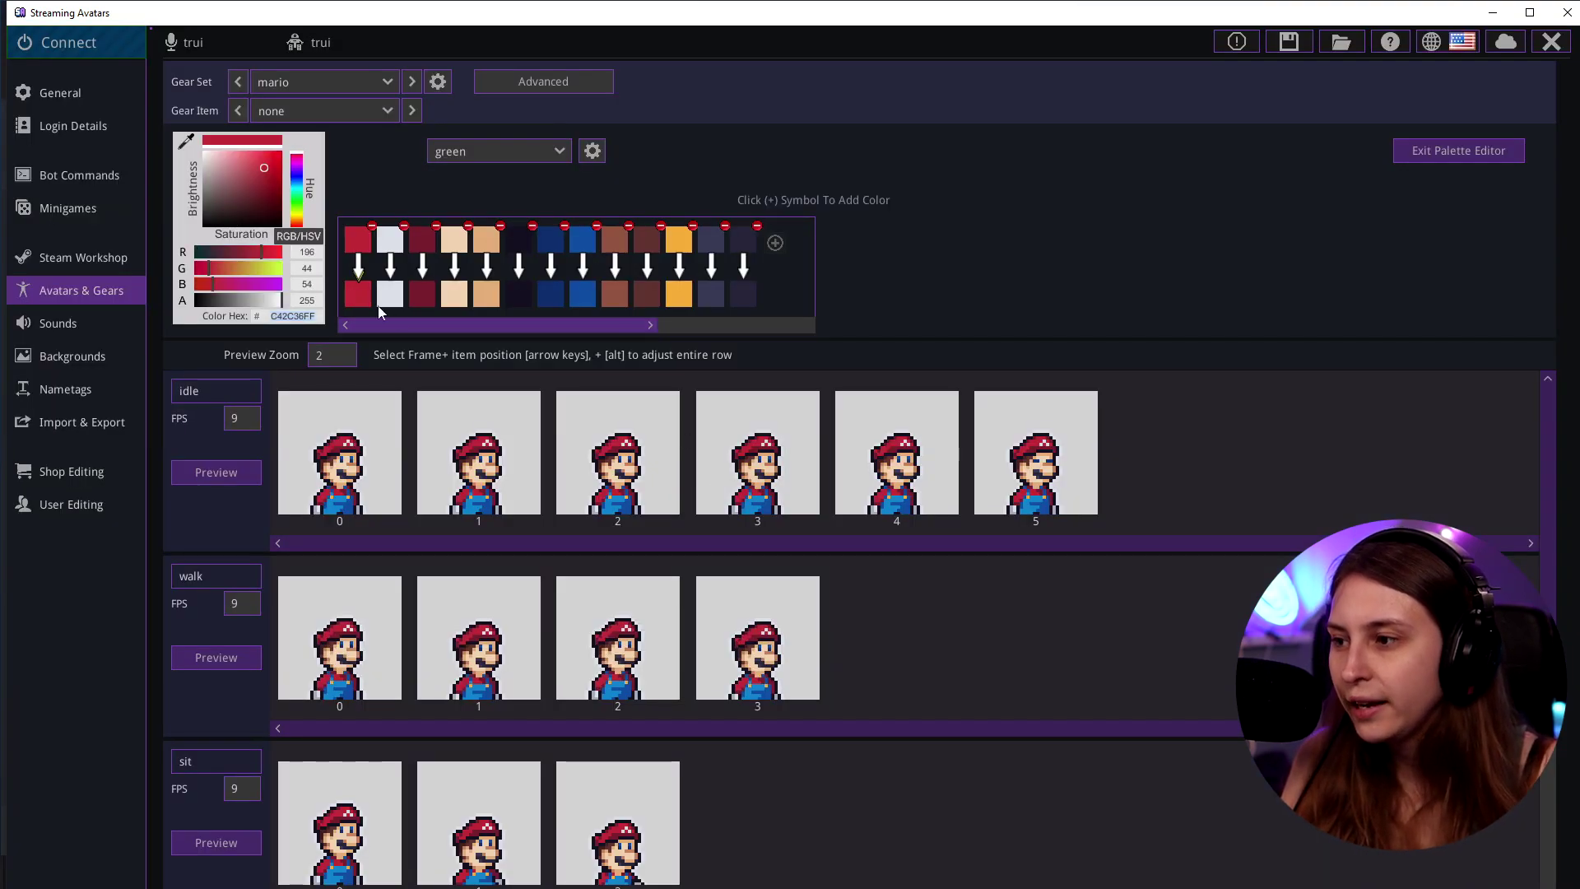
{"action": "left_click", "coordinate": [298, 196]}
{"action": "left_click", "coordinate": [429, 302]}
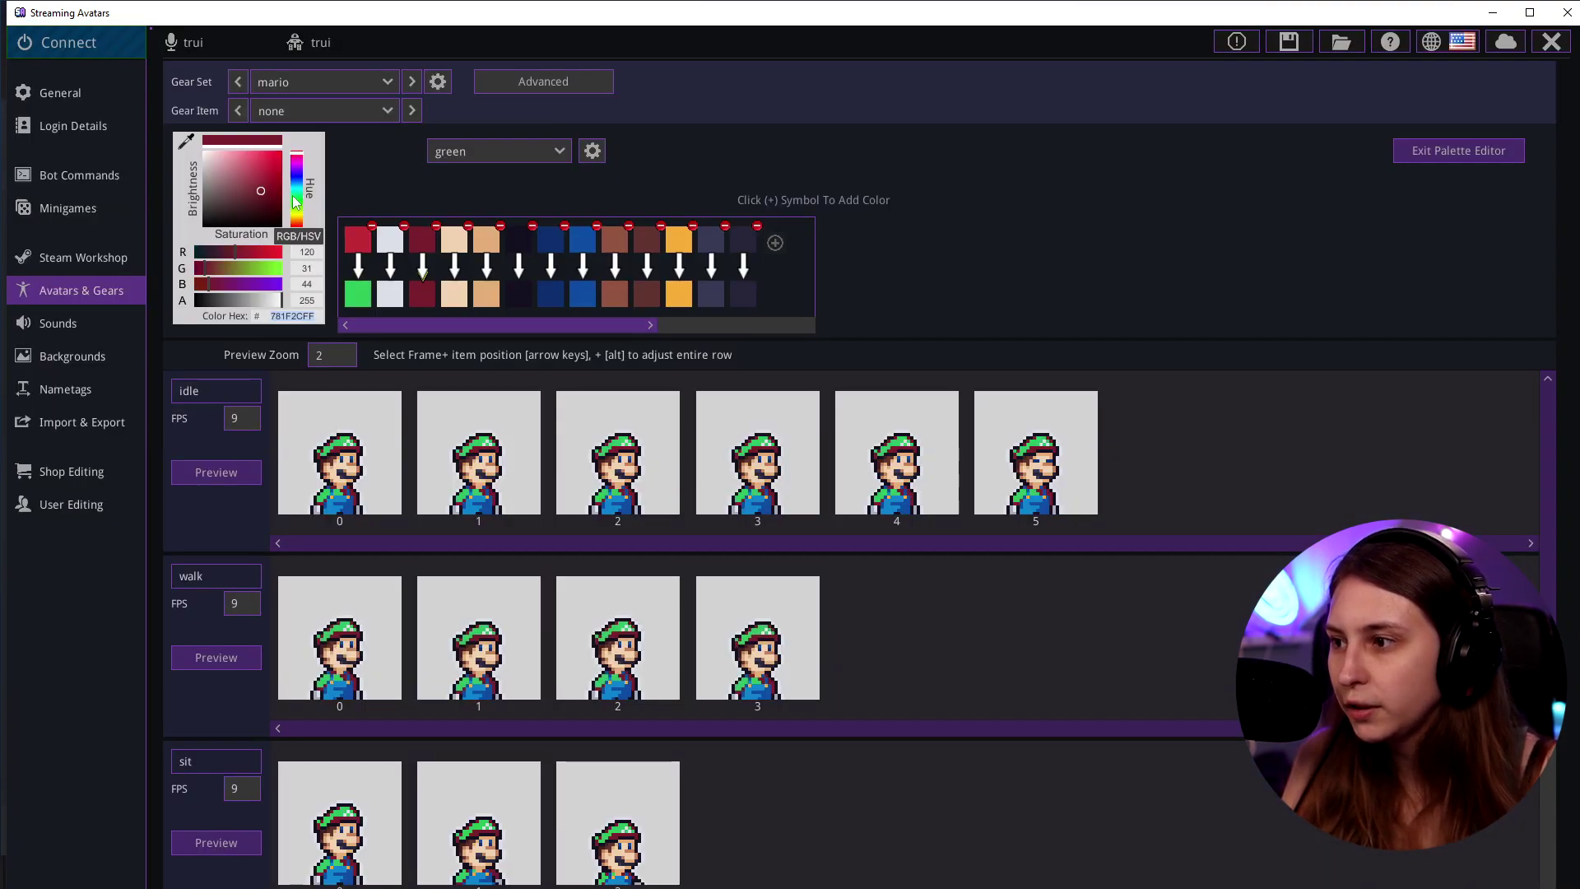
{"action": "left_click", "coordinate": [296, 201]}
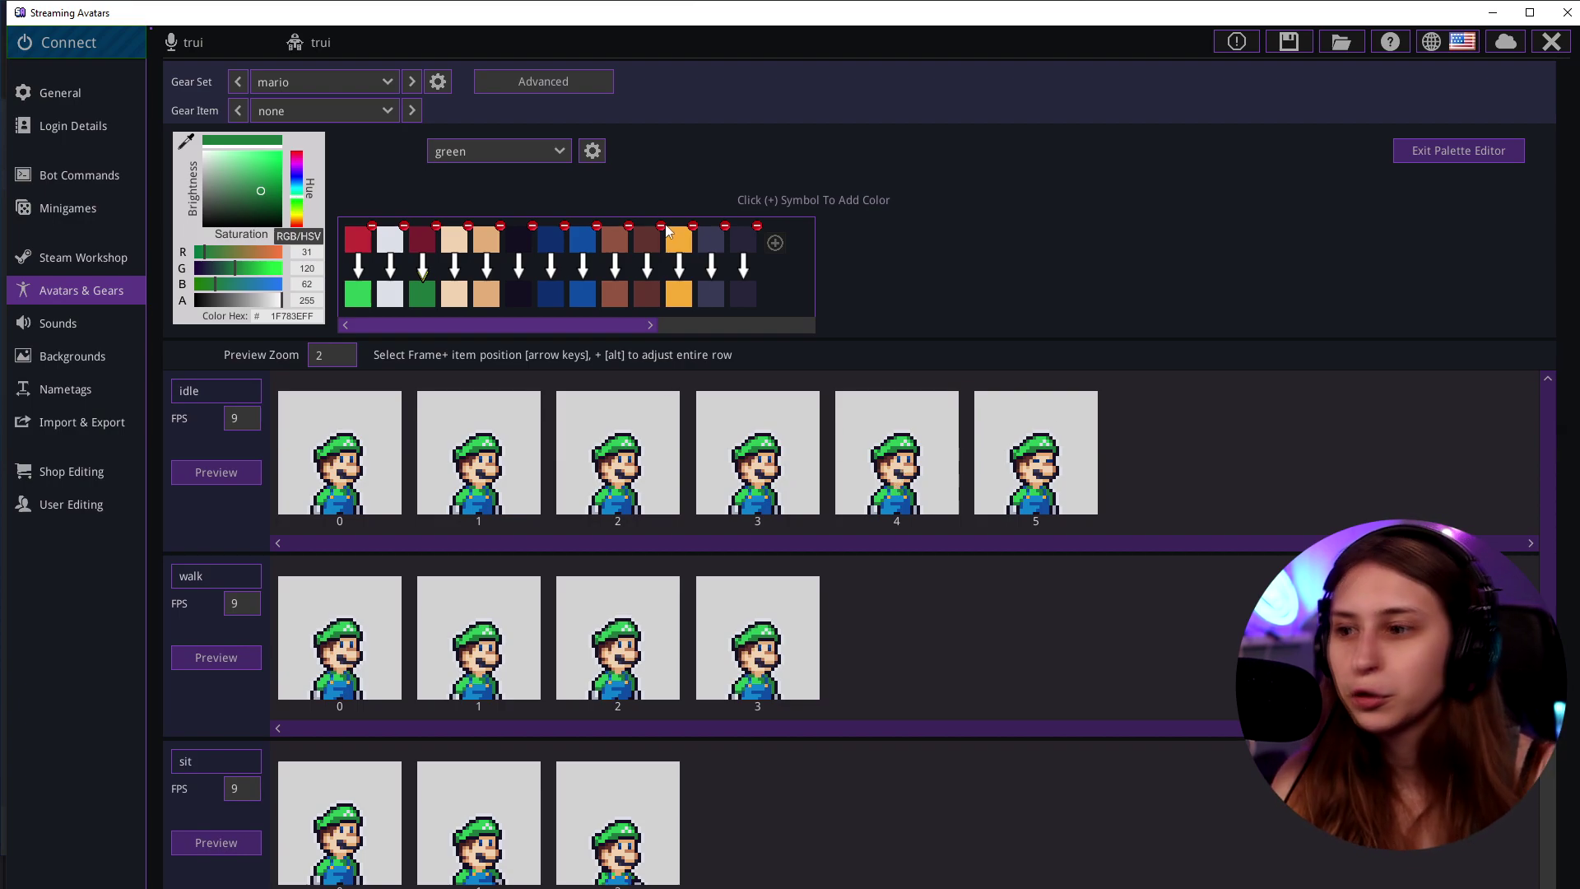
{"action": "left_click", "coordinate": [539, 152]}
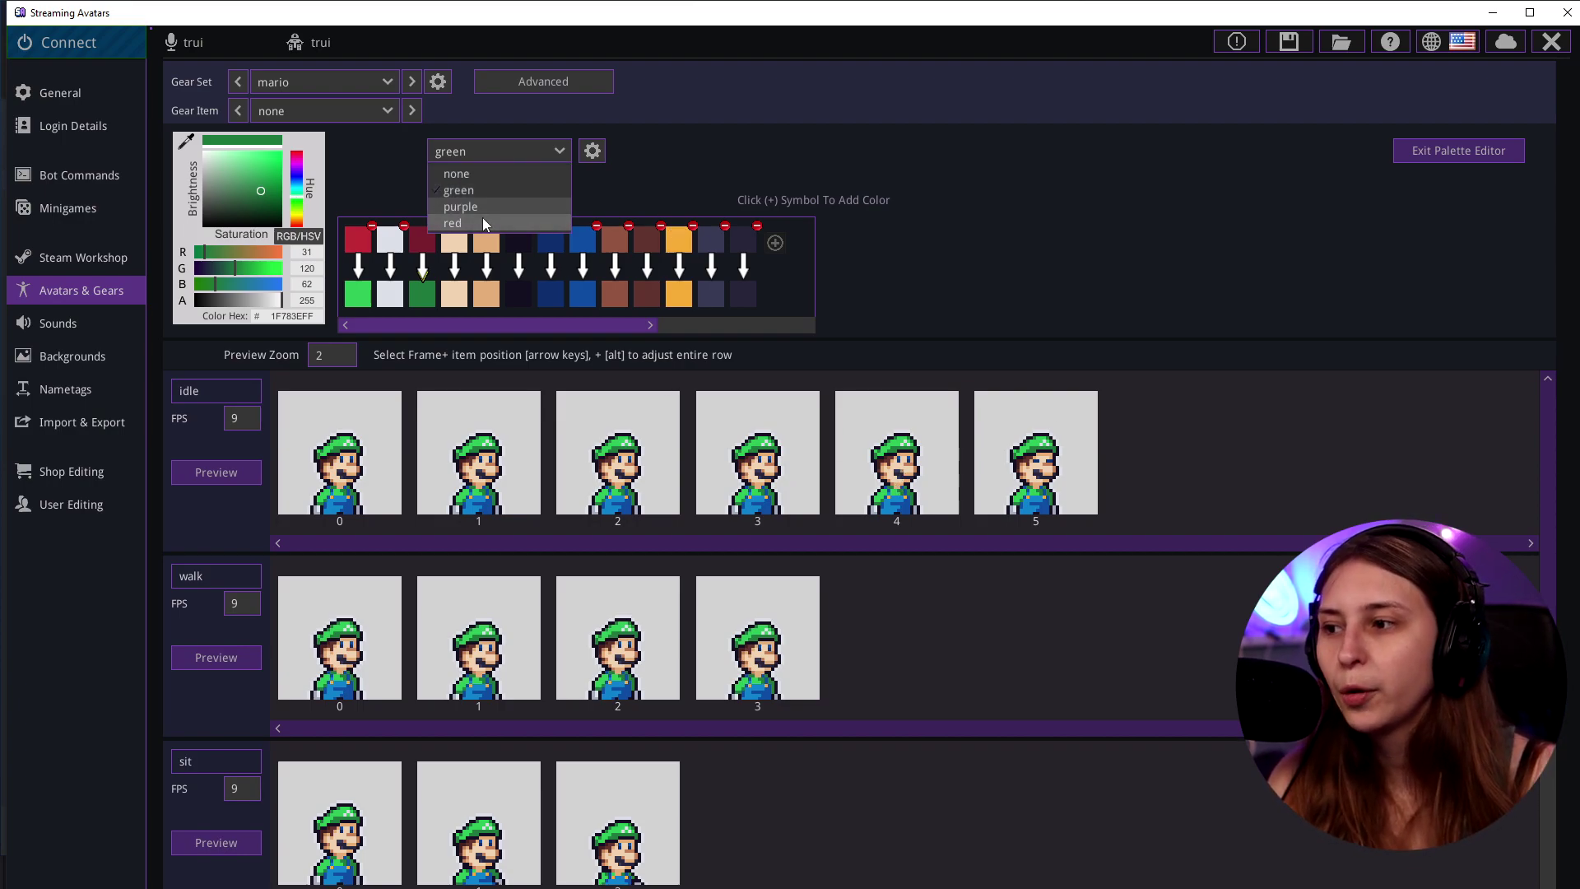
Preview Mario with no palette swap, then in the purple palette.
{"action": "left_click", "coordinate": [477, 173]}
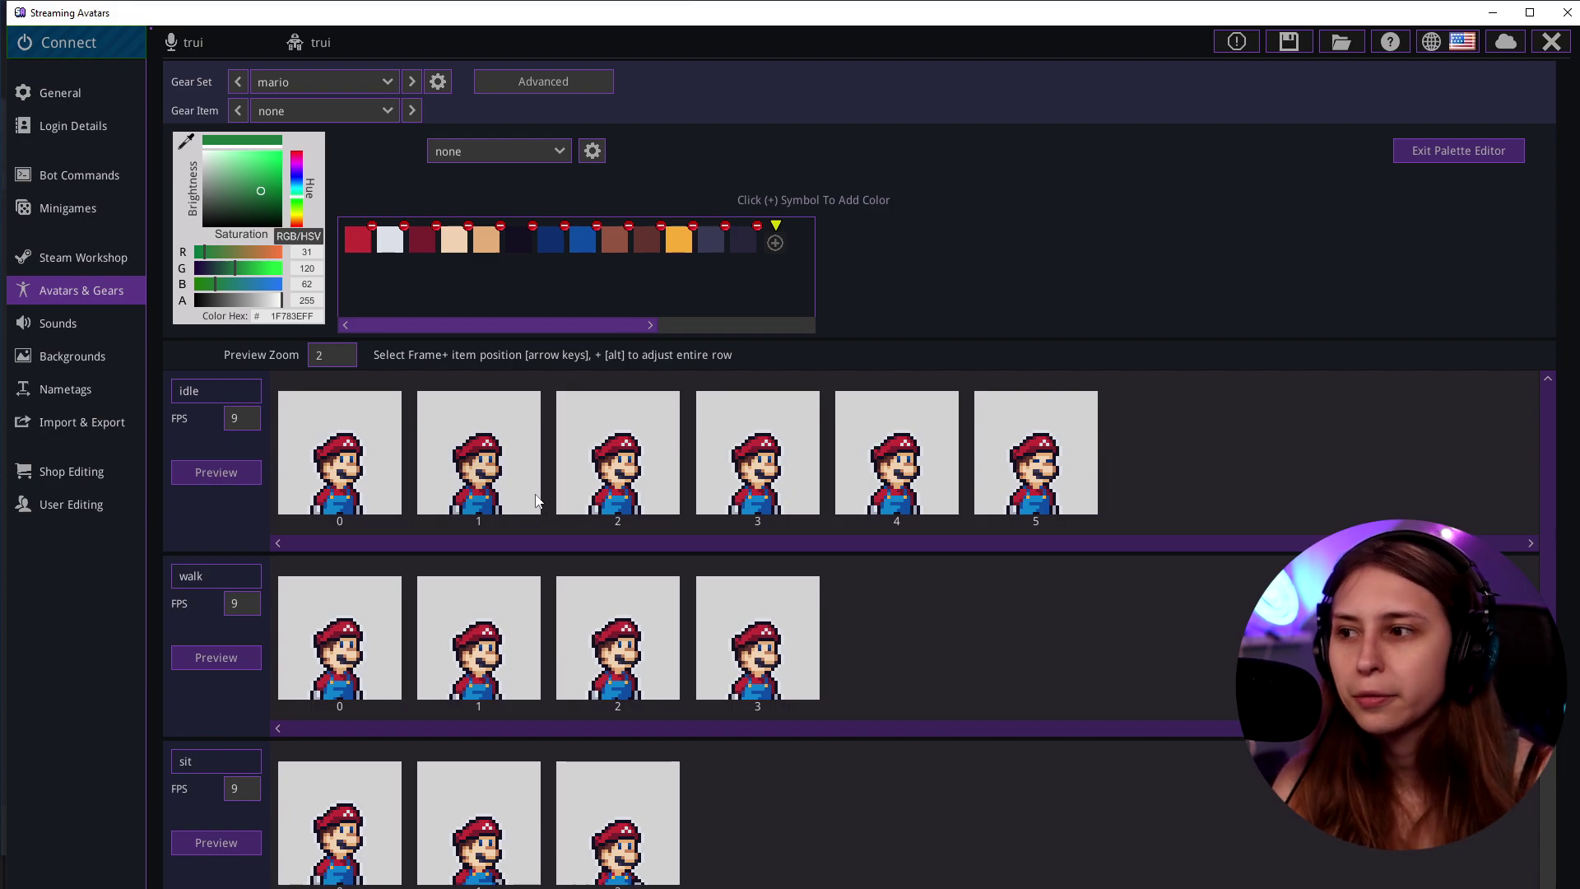
{"action": "left_click", "coordinate": [504, 160]}
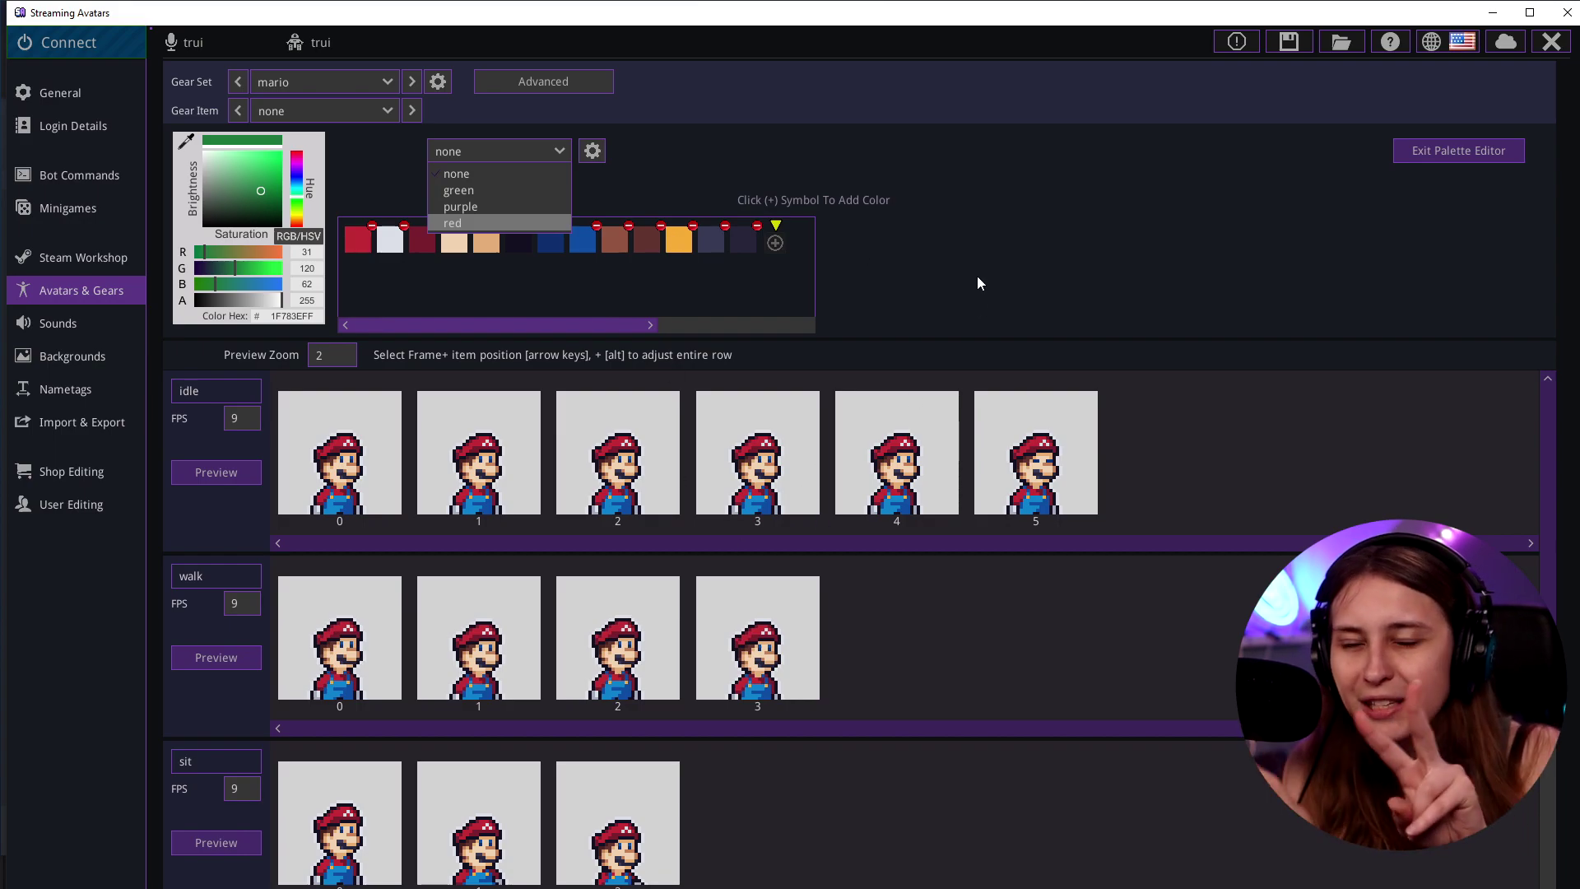
{"action": "left_click", "coordinate": [511, 385]}
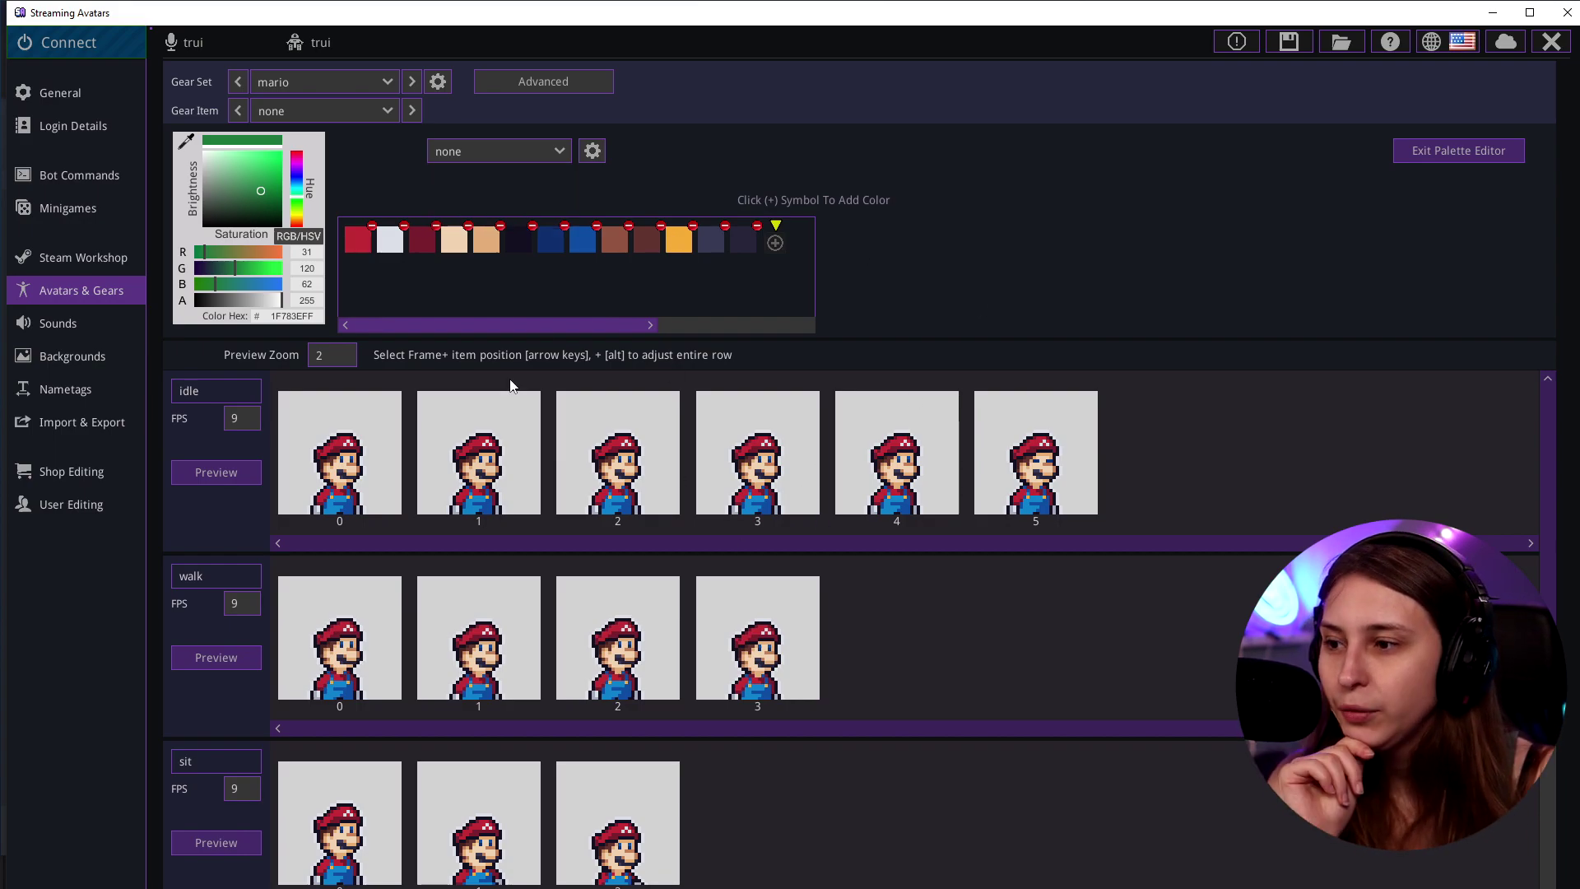
{"action": "left_click", "coordinate": [560, 157]}
{"action": "left_click", "coordinate": [485, 197]}
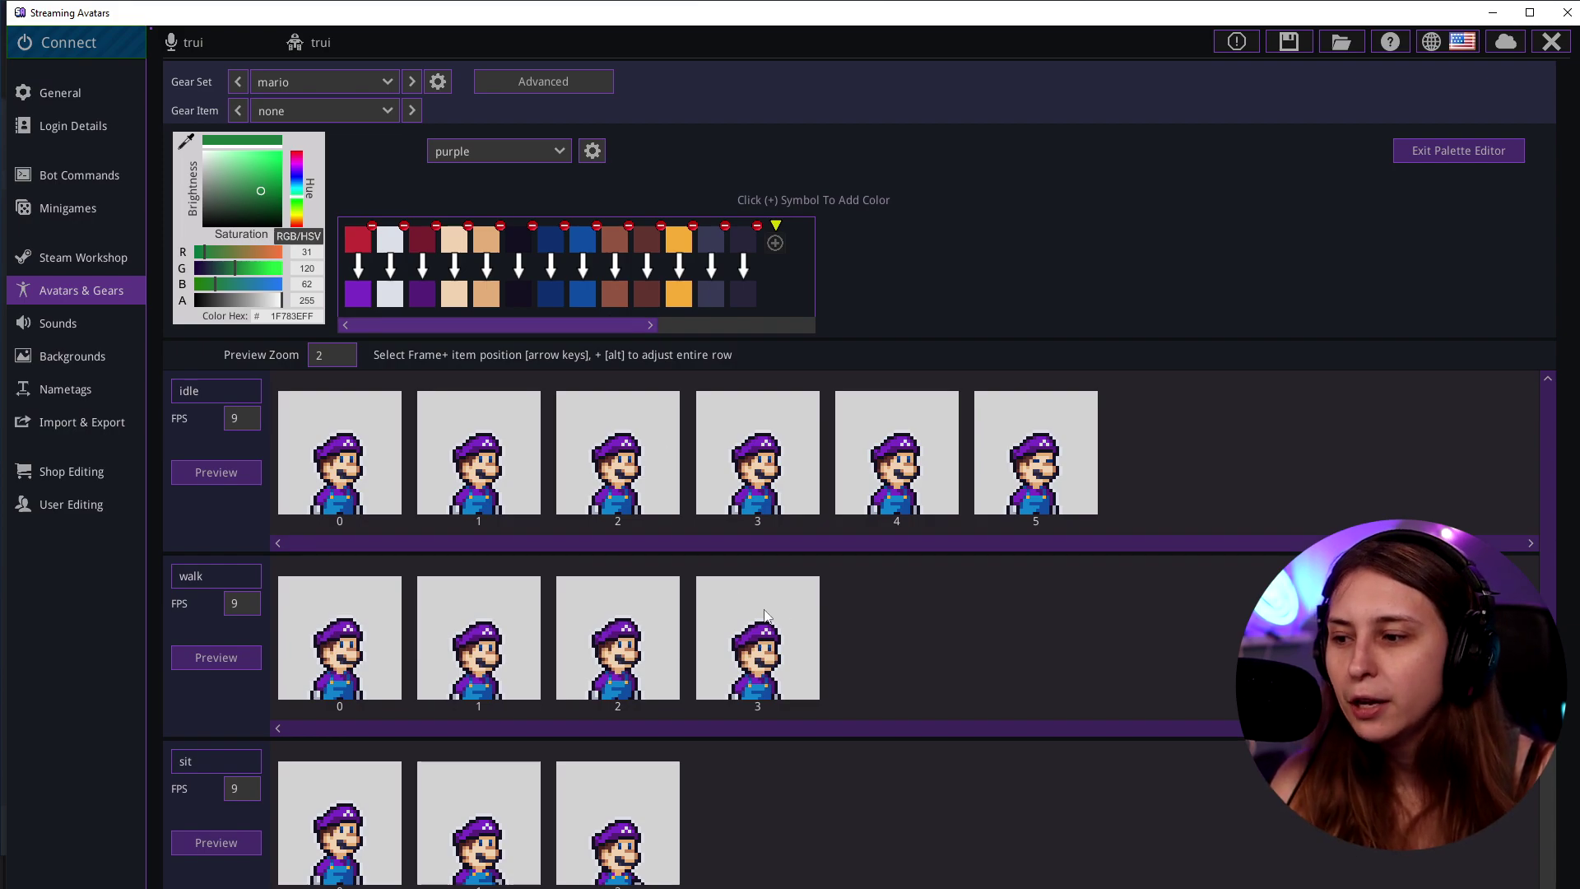
Preview Mario in the green and red palettes, then exit the palette editor.
{"action": "left_click", "coordinate": [489, 156]}
{"action": "left_click", "coordinate": [495, 187]}
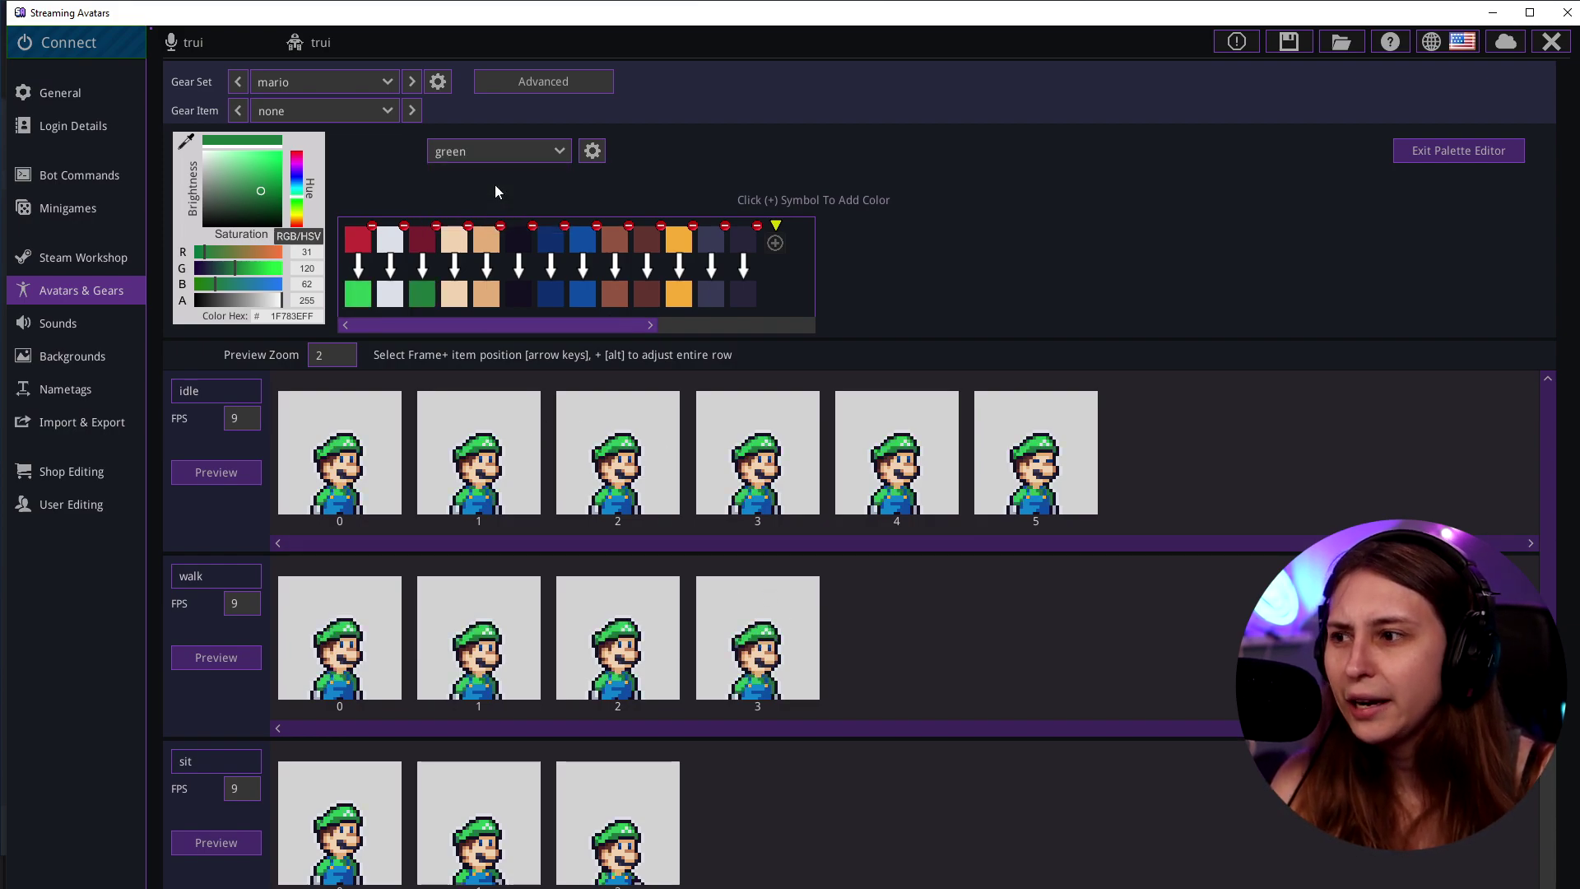
{"action": "left_click", "coordinate": [499, 156]}
{"action": "left_click", "coordinate": [481, 221]}
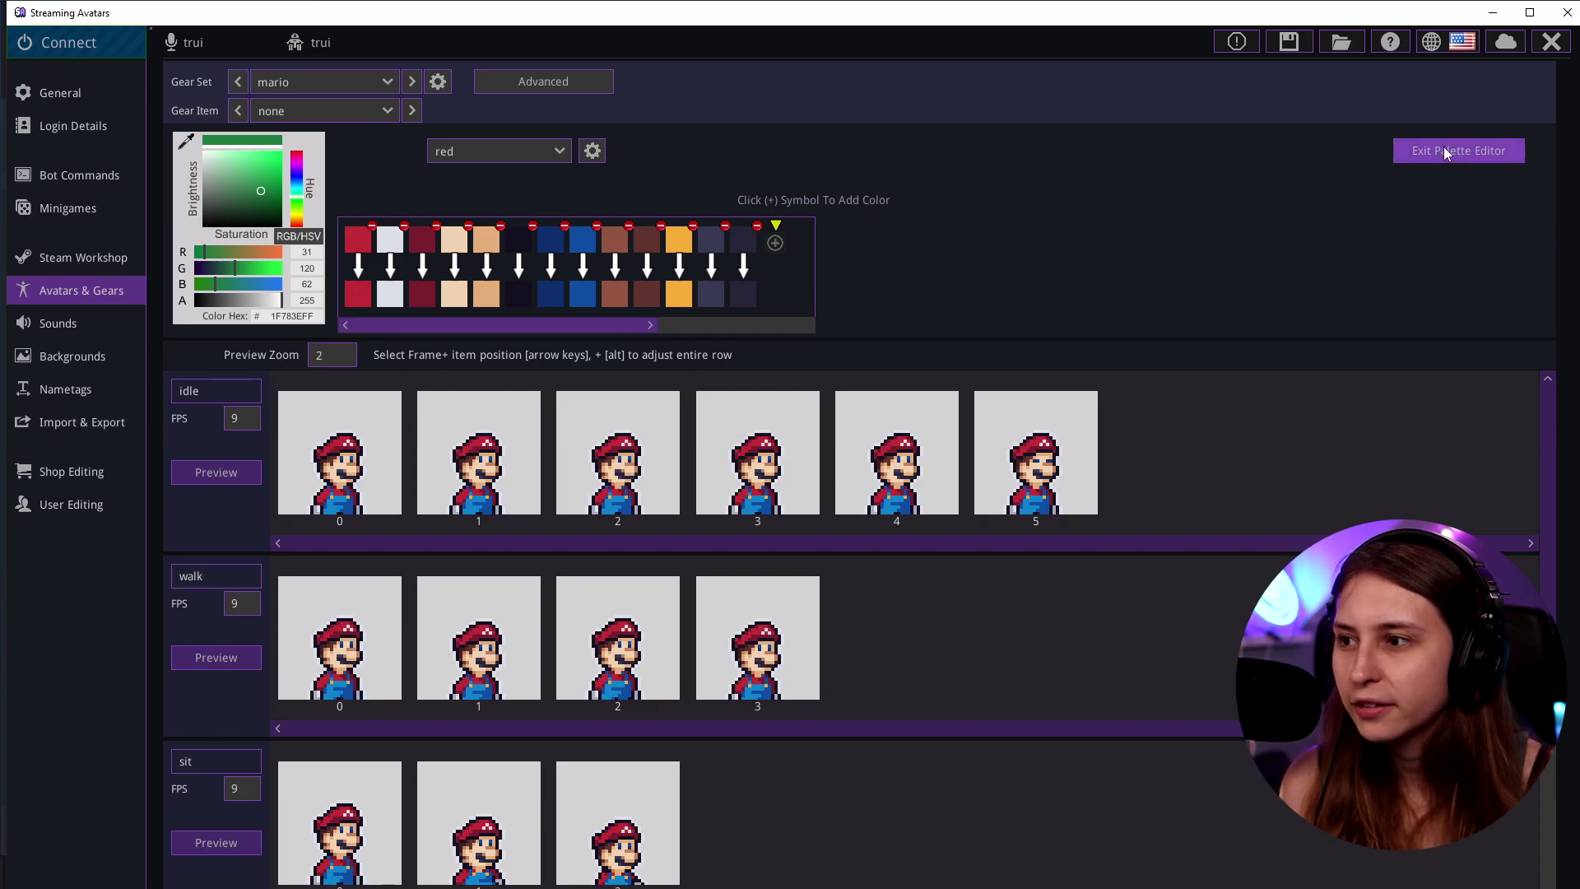
{"action": "left_click", "coordinate": [1443, 151]}
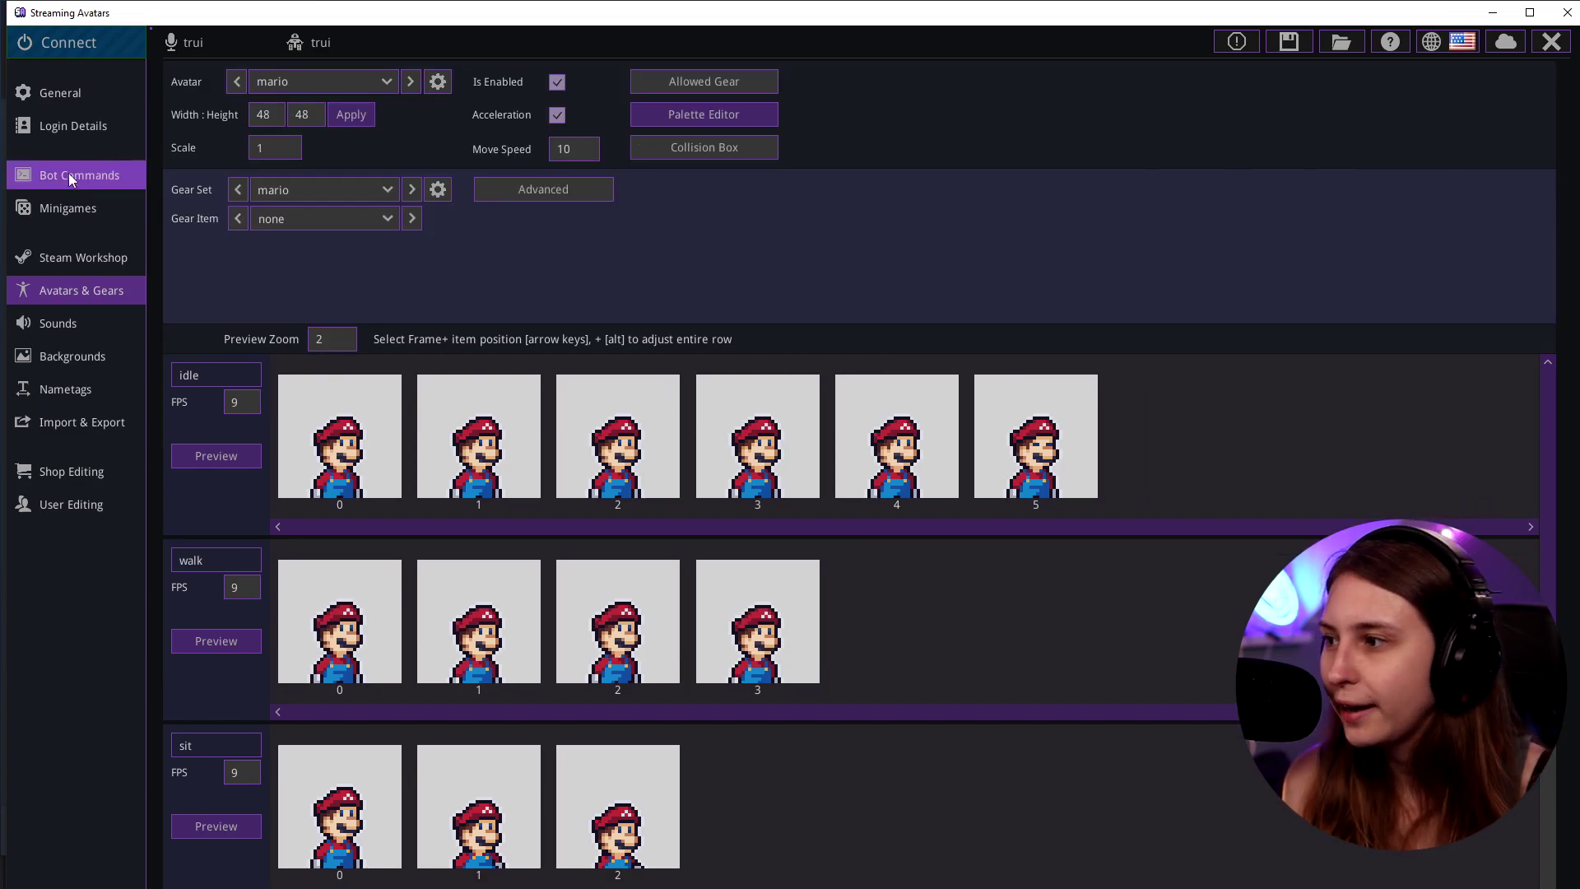
Expand the Color Selection bot command to show its 'color' command word and output messages.
{"action": "left_click", "coordinate": [70, 176]}
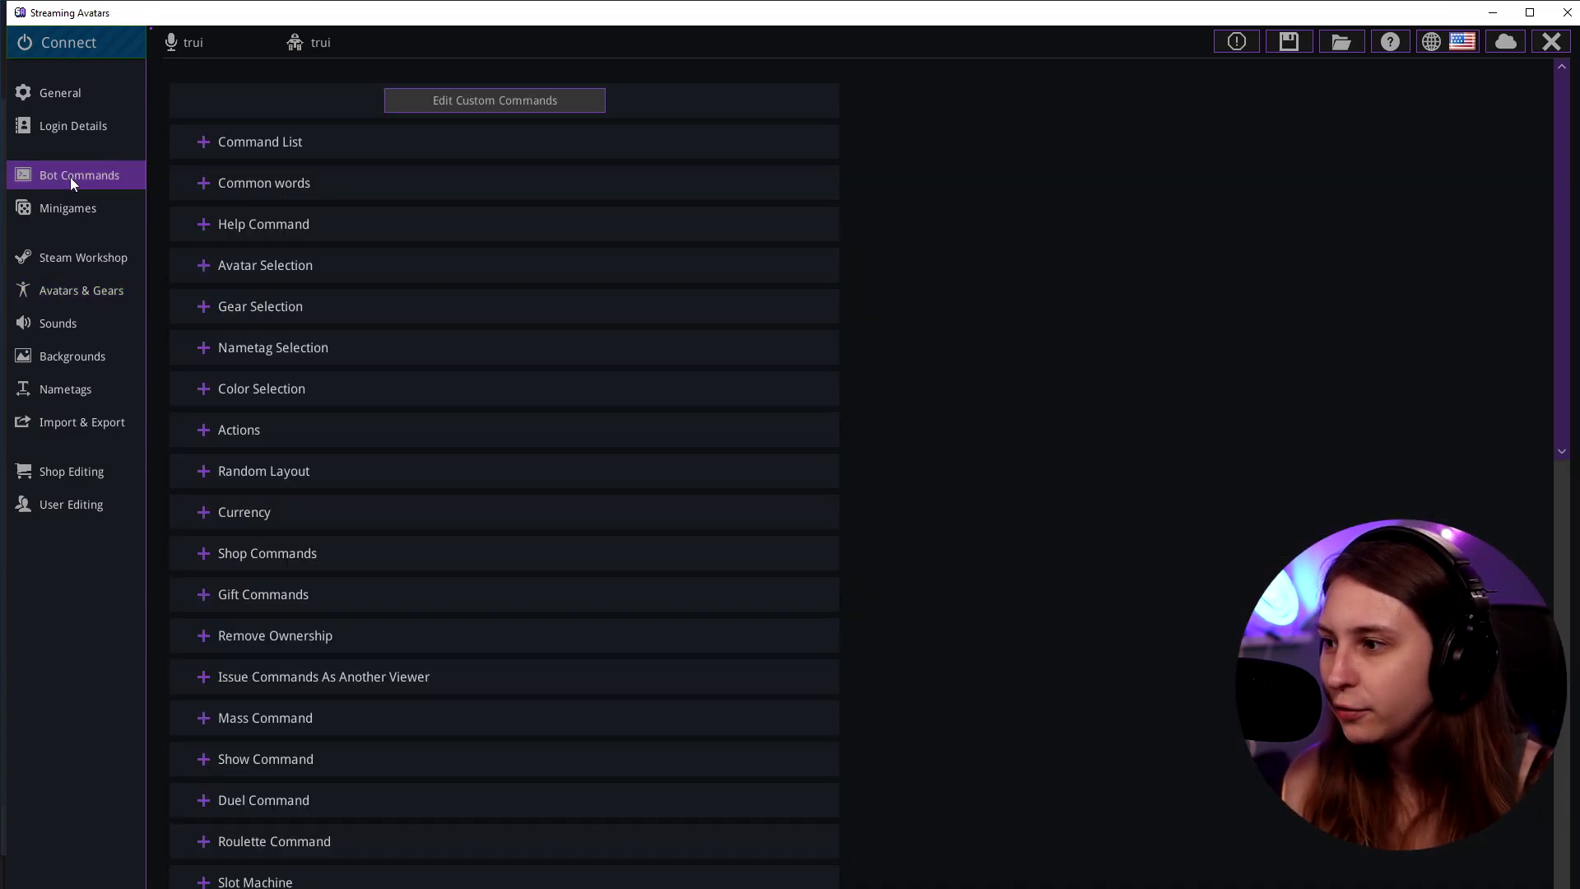
{"action": "left_click", "coordinate": [203, 388]}
{"action": "scroll", "coordinate": [611, 264], "scroll_direction": "down", "scroll_amount": 2}
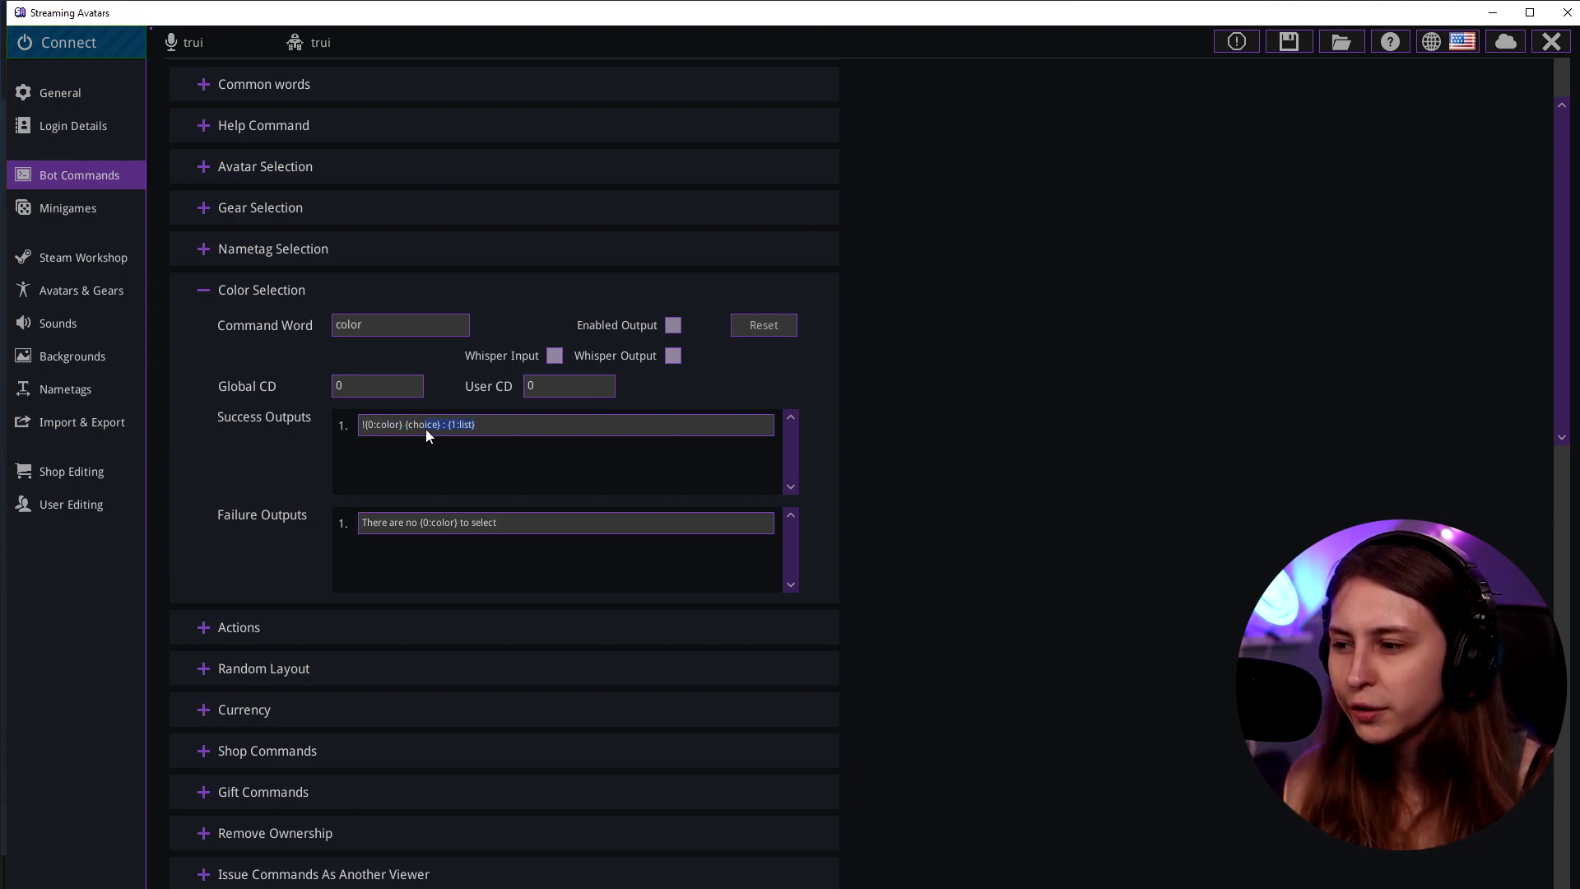
{"action": "left_click", "coordinate": [373, 425]}
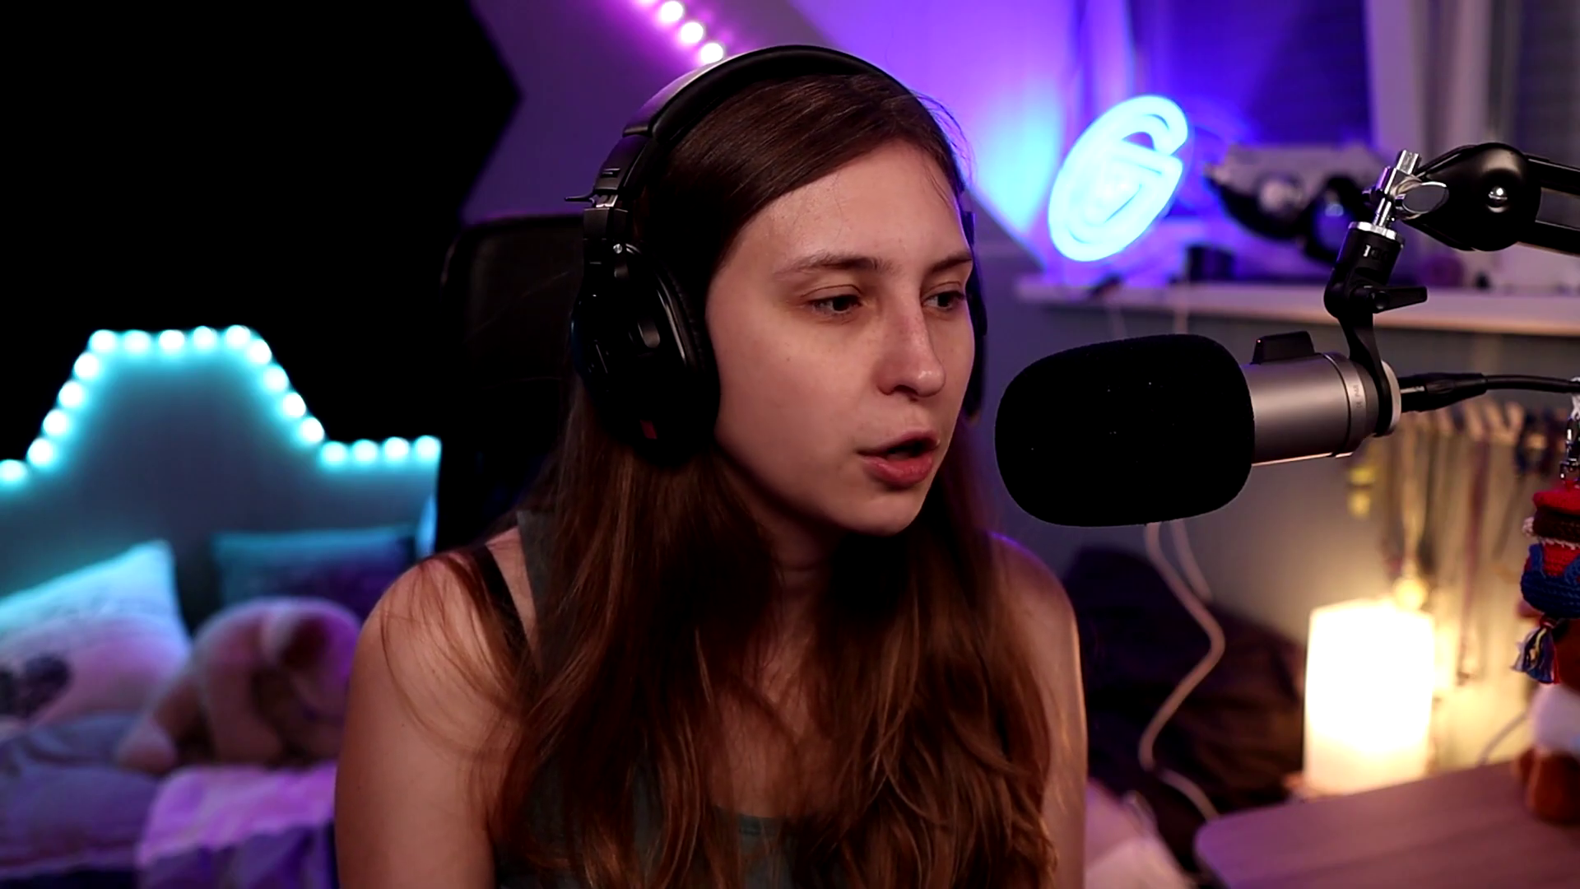
Save the avatar and bot command changes.
{"action": "left_click", "coordinate": [84, 90]}
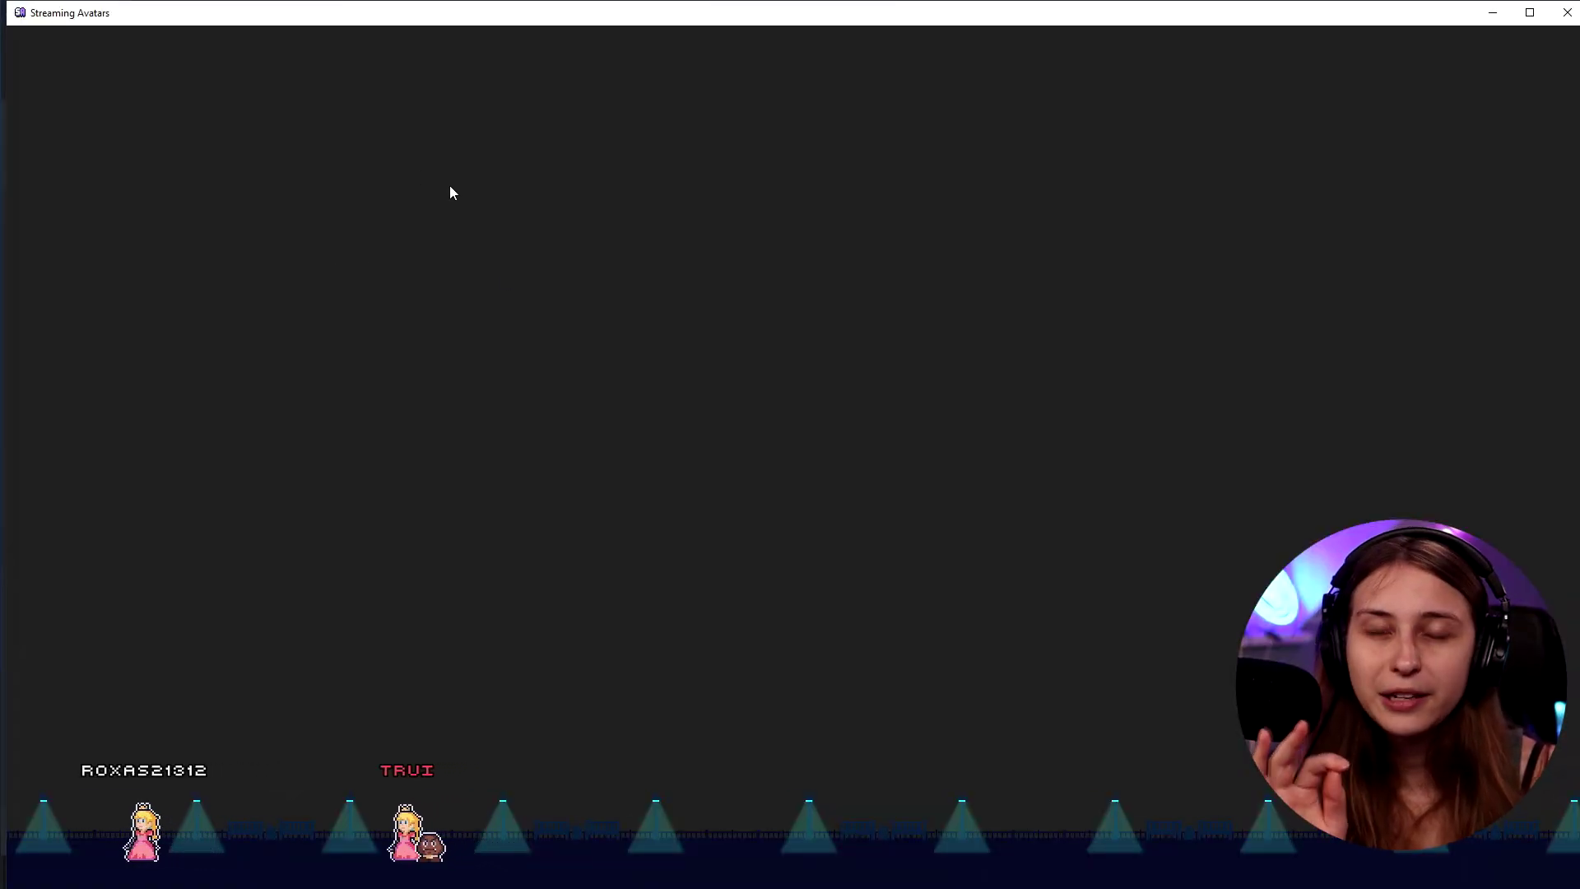
Disconnect the overlay and reopen the goomba gear's palette editor with its palette list showing.
{"action": "mouse_move", "coordinate": [102, 25]}
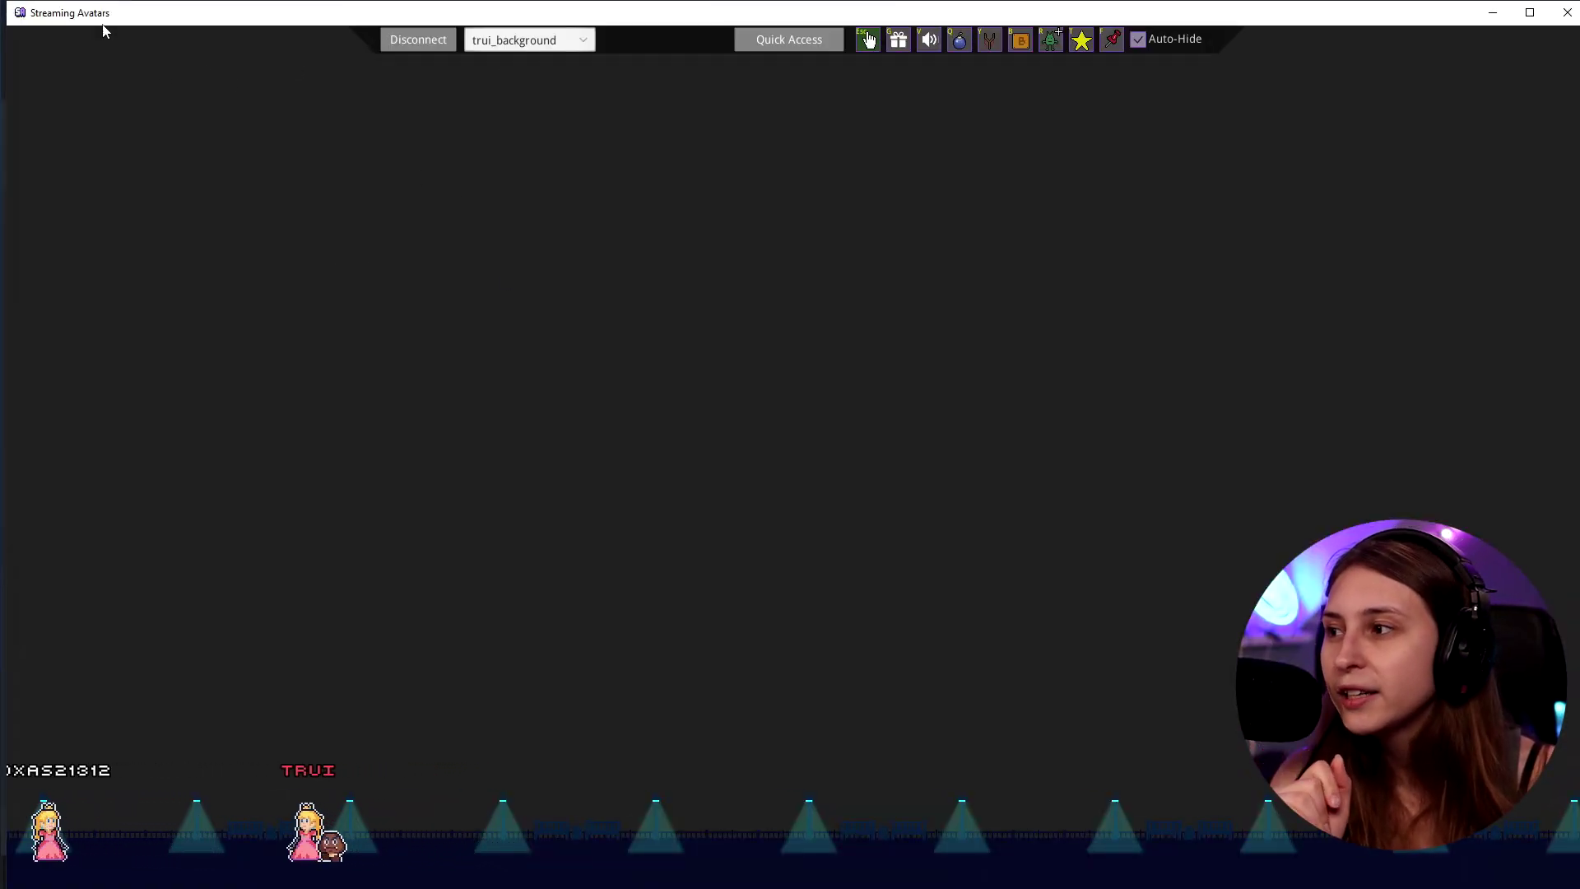
{"action": "left_click", "coordinate": [392, 39]}
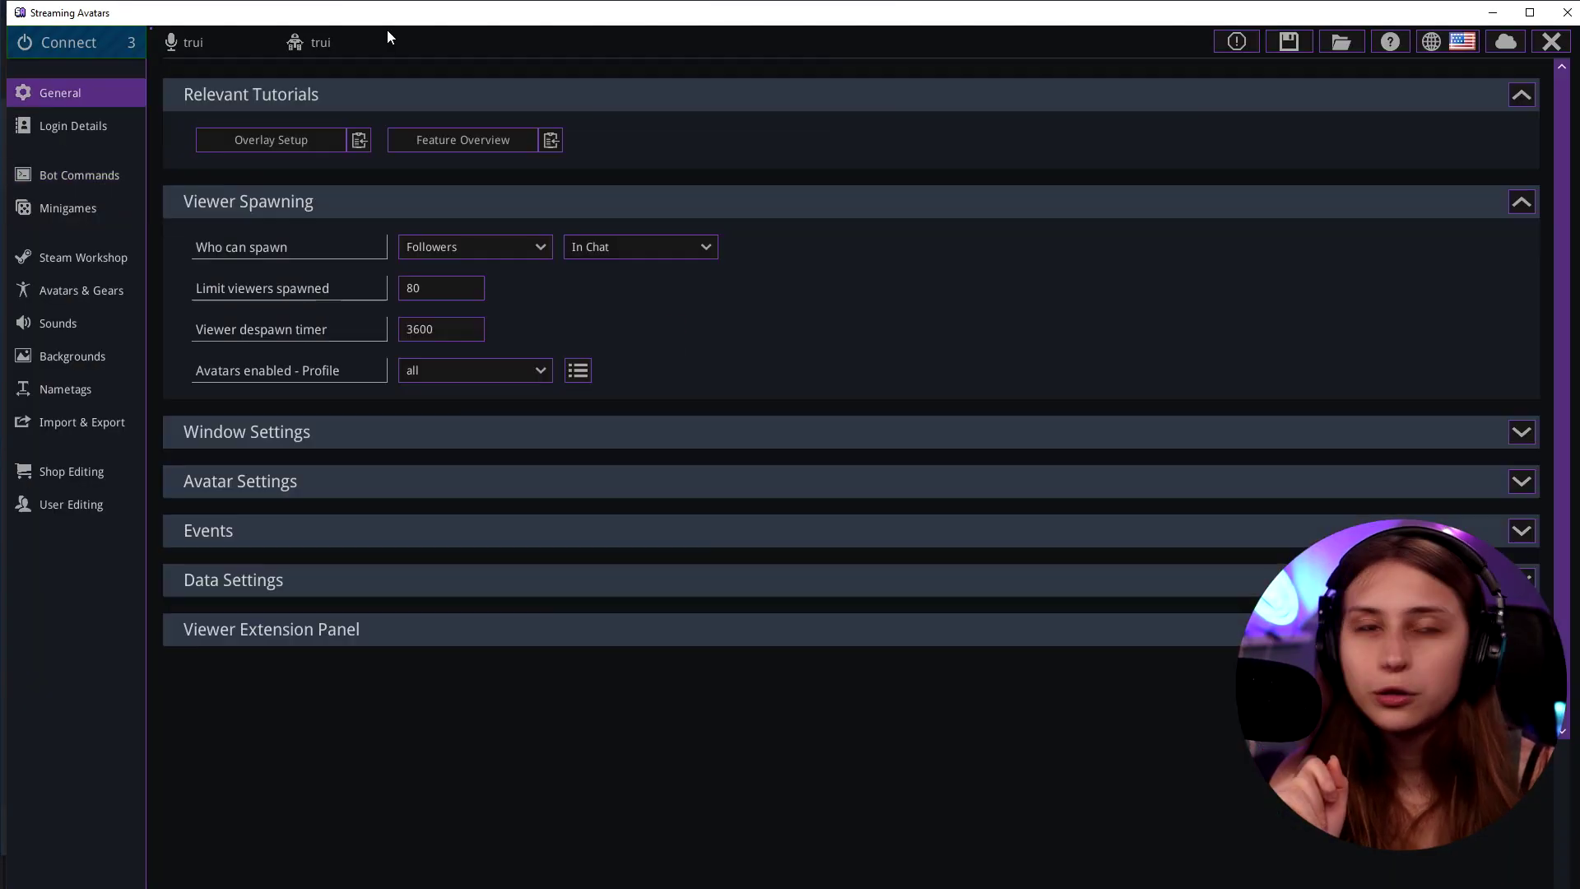
{"action": "left_click", "coordinate": [97, 290]}
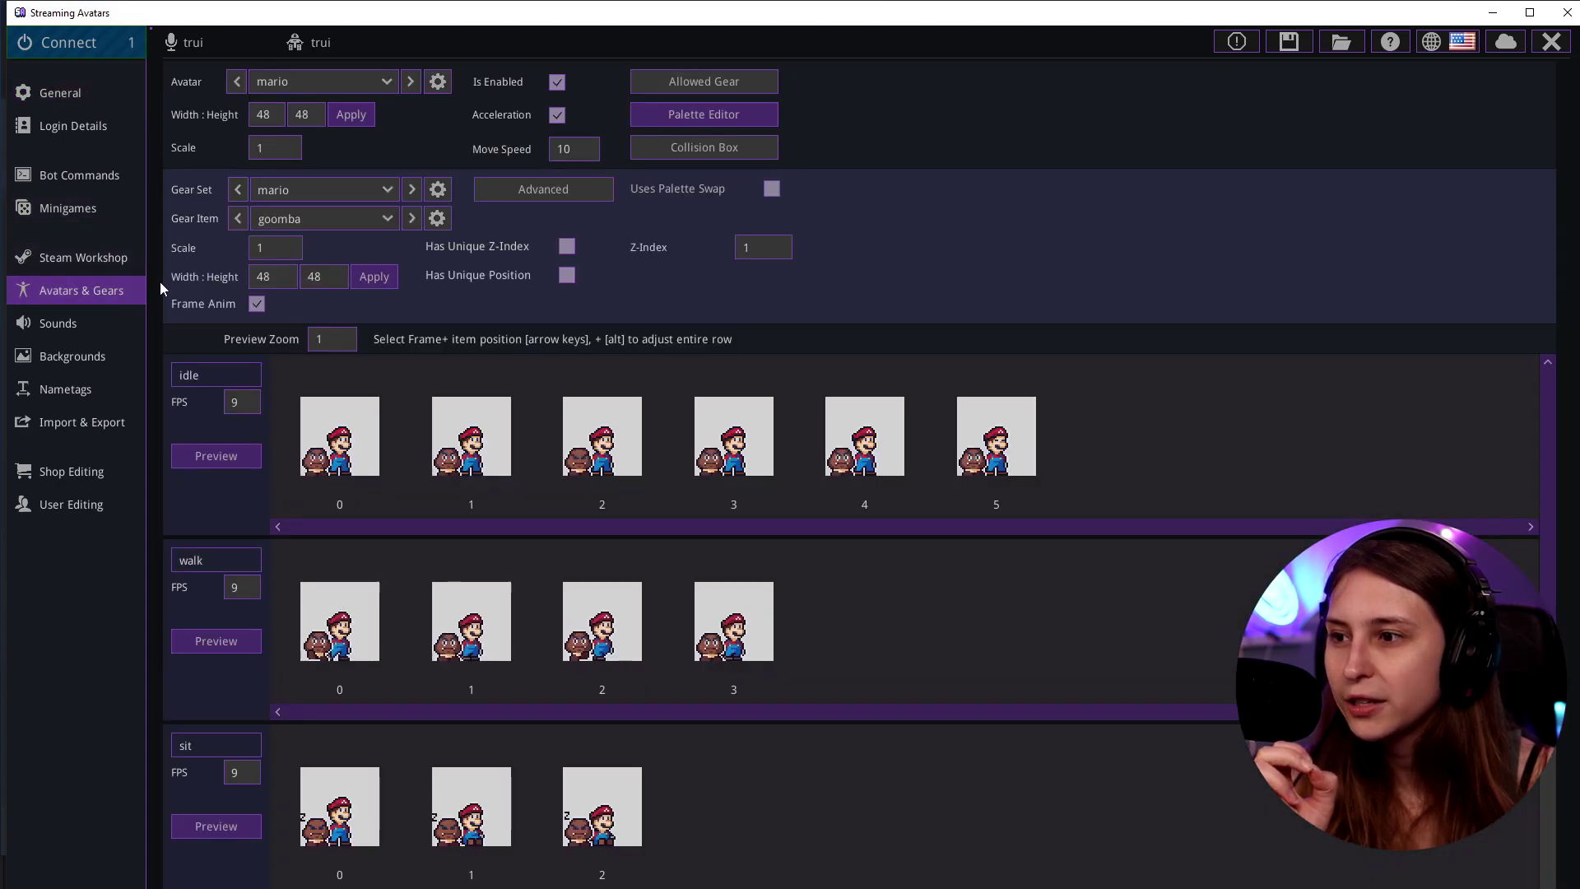
{"action": "left_click", "coordinate": [728, 120]}
{"action": "left_click", "coordinate": [511, 151]}
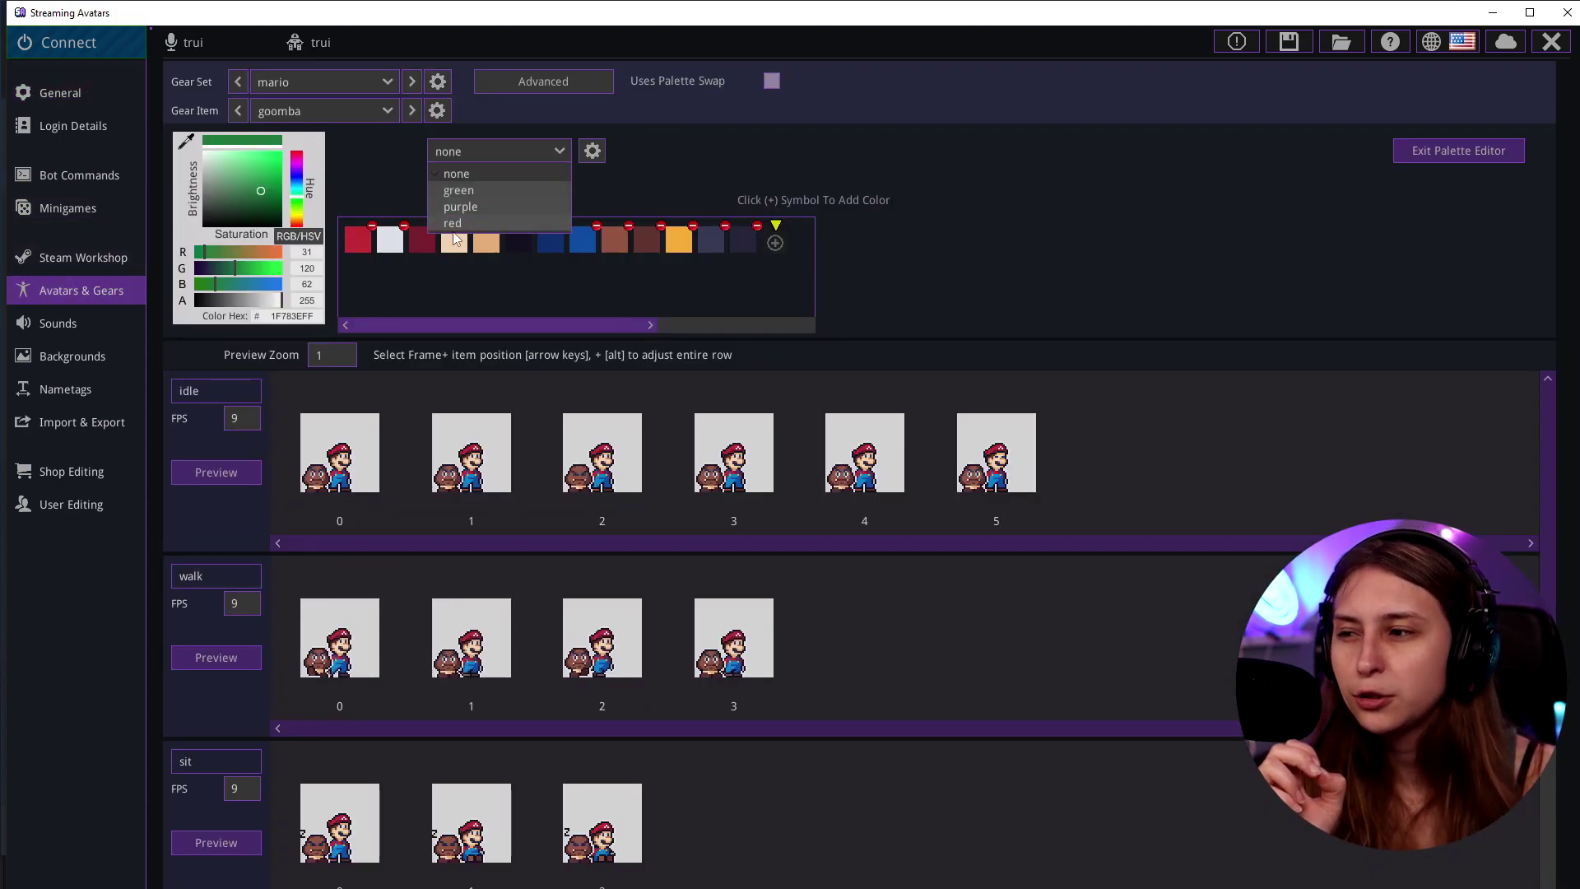